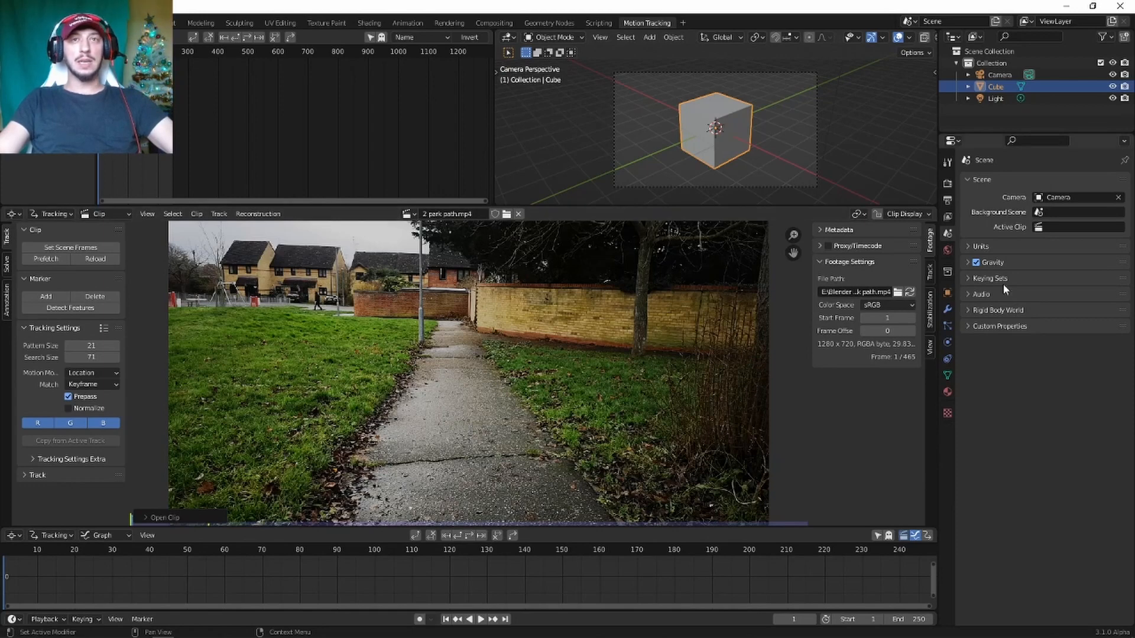
Set the scene's color management view transform to Standard in the render properties
left_click(947, 184)
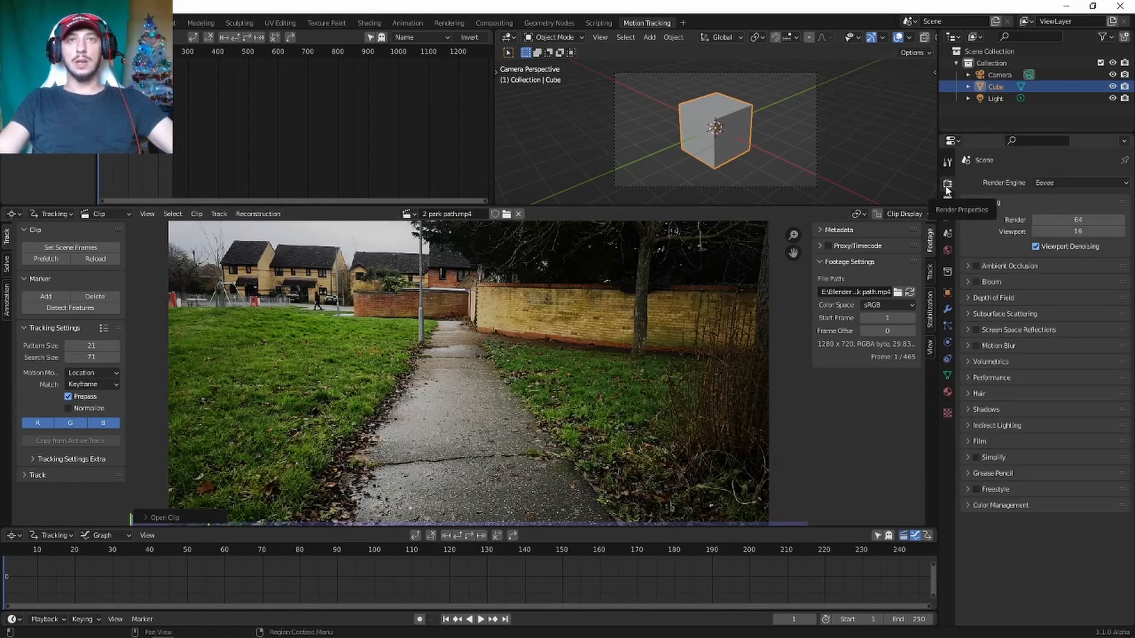
left_click(994, 506)
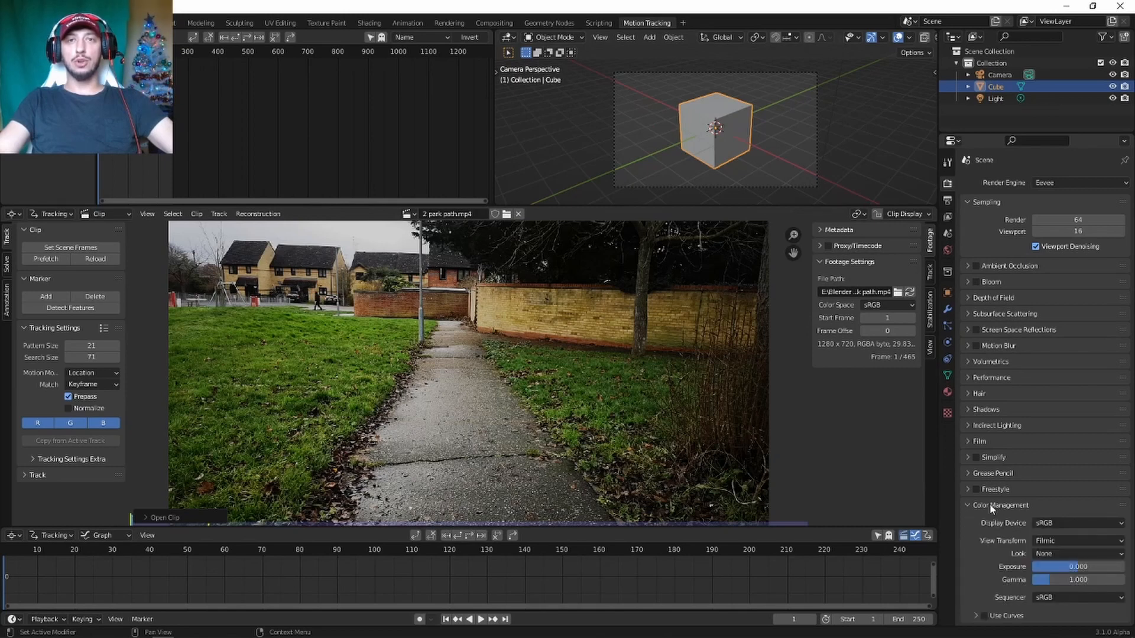
left_click(1076, 540)
left_click(1077, 555)
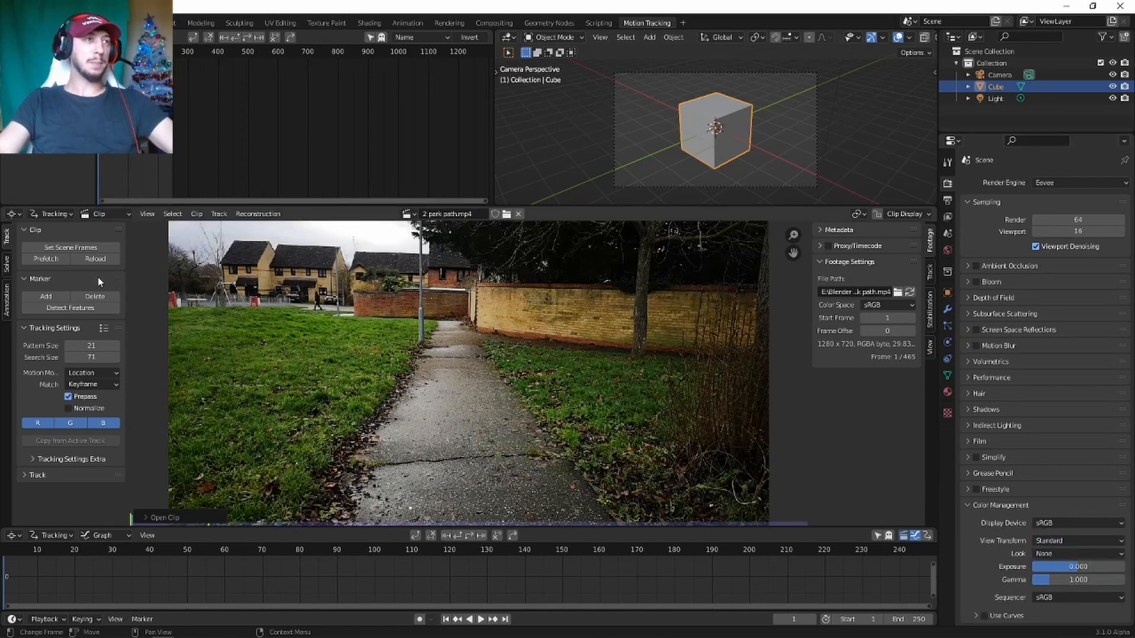
Match the scene frame range to the clip and set the tracking match method to Previous frame
left_click(68, 247)
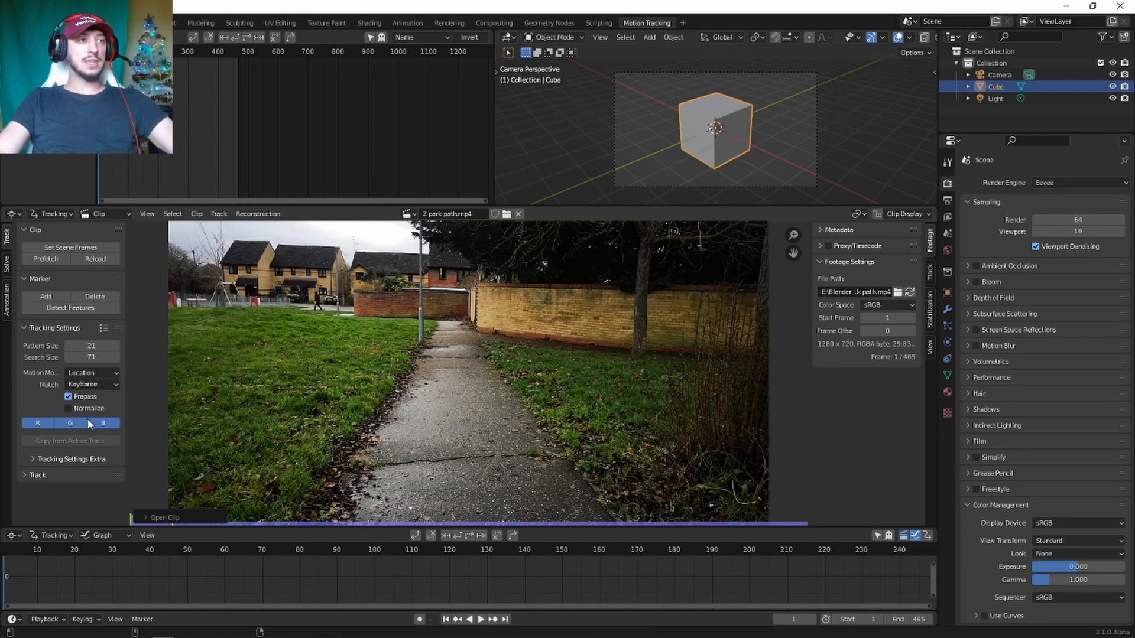
left_click(104, 385)
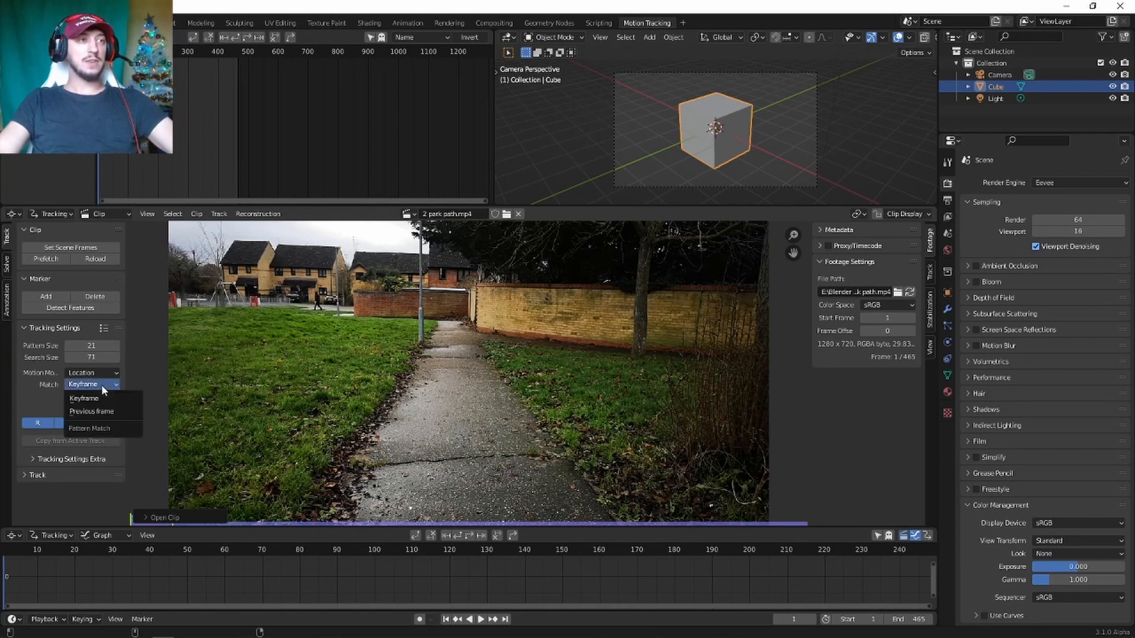
left_click(98, 413)
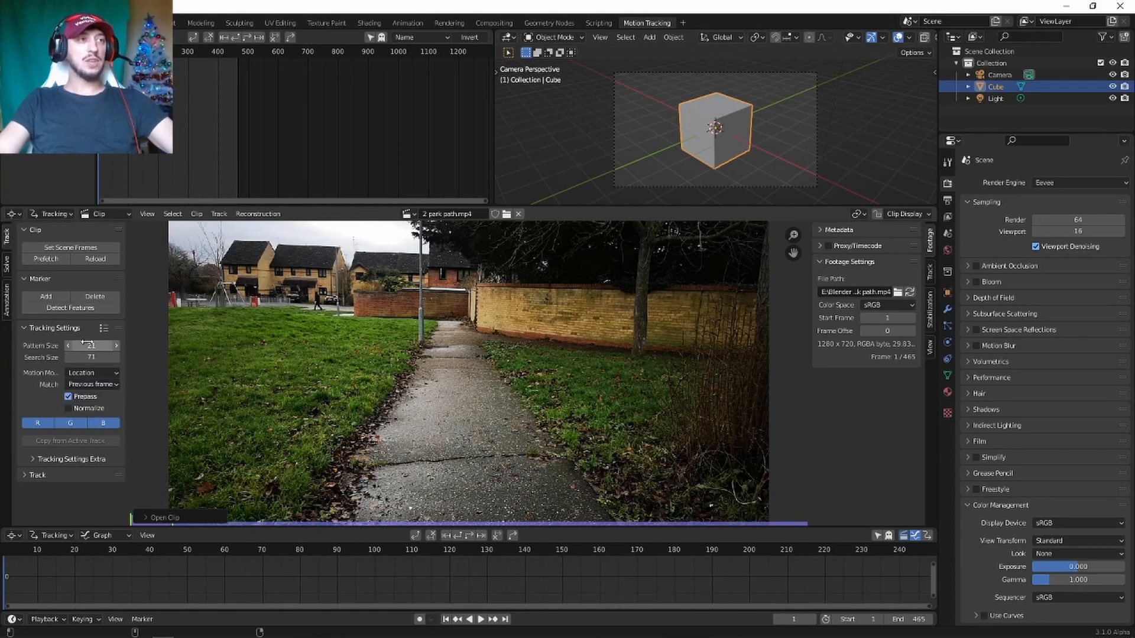
Detect features on the clip's first frame and track all the resulting markers forward through to the end of the footage
left_click(59, 309)
scroll(483, 375, "down", 1)
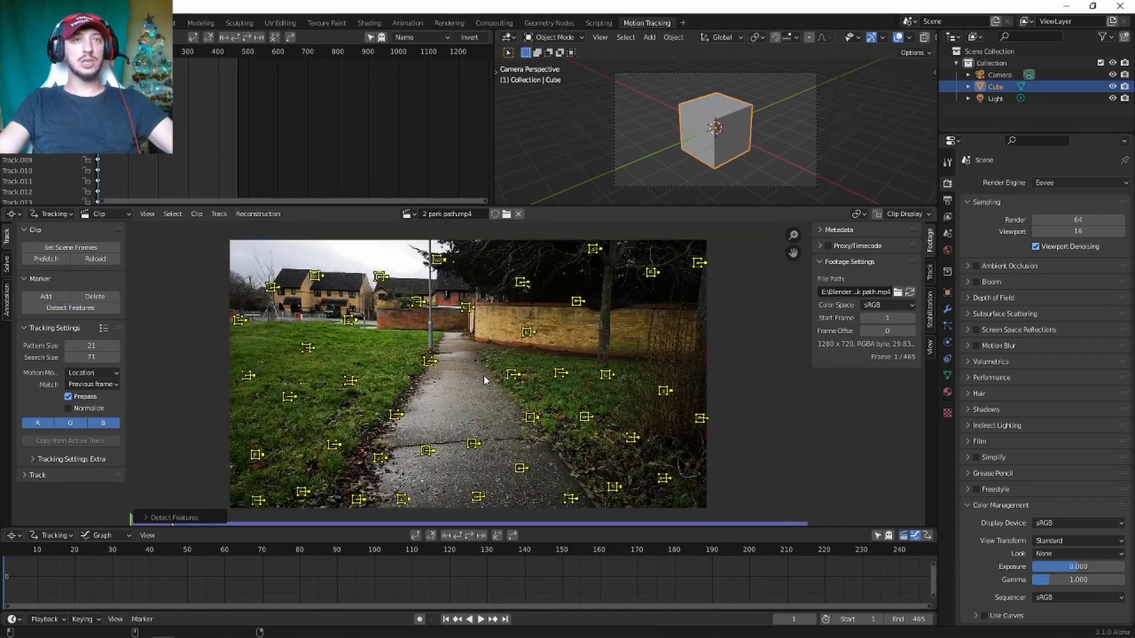
scroll(483, 379, "down", 1)
scroll(418, 499, "up", 1)
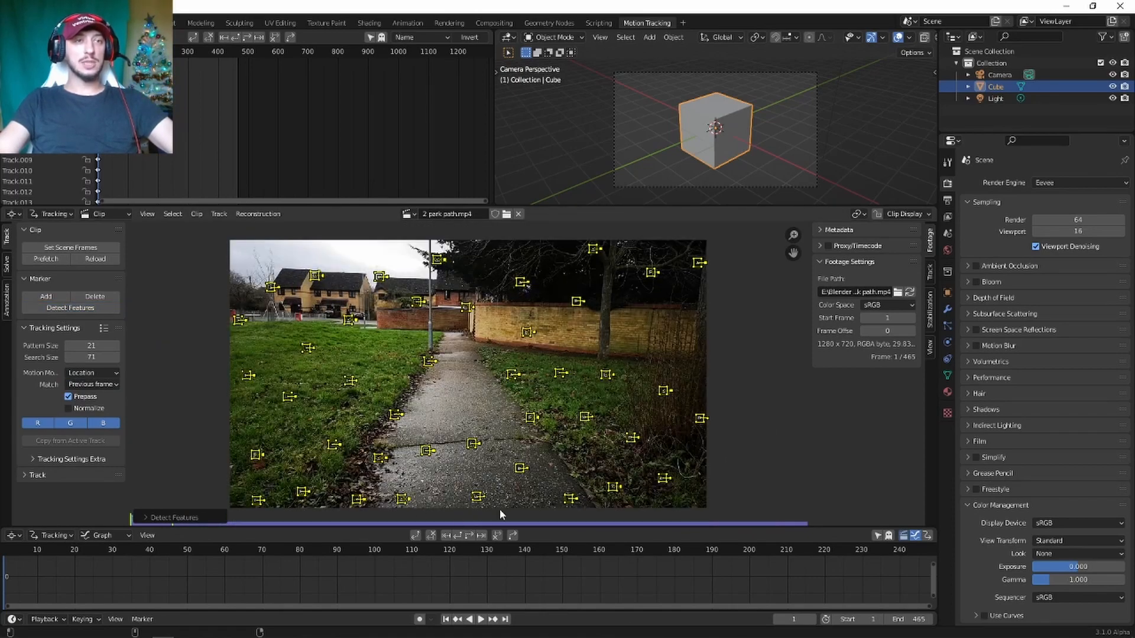
left_click(469, 536)
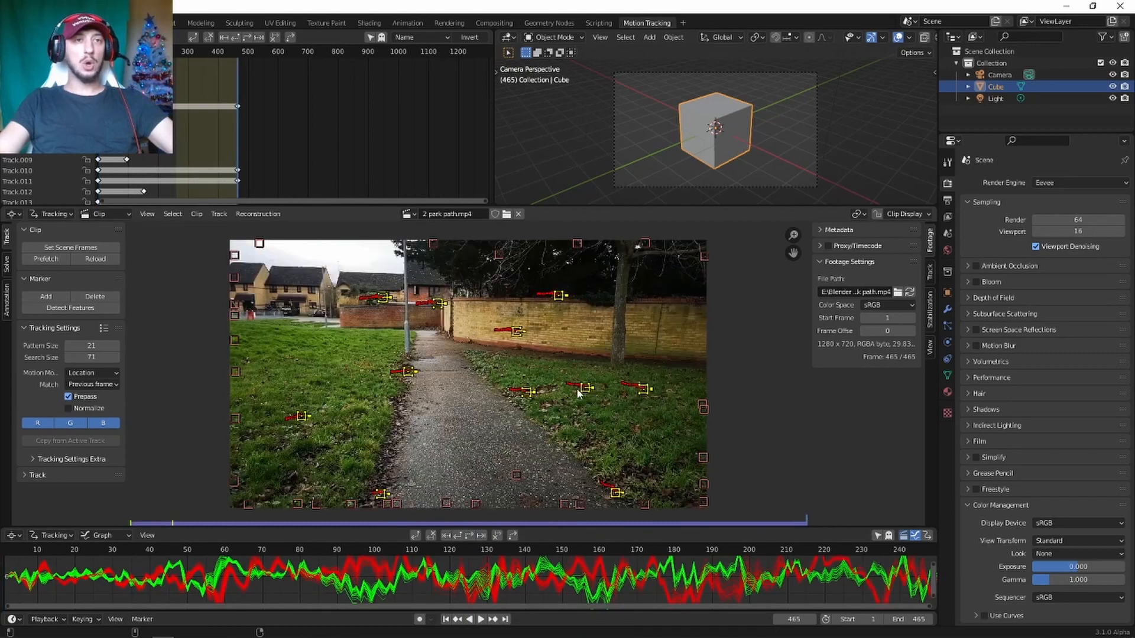
scroll(581, 389, "down", 3)
scroll(582, 394, "up", 2)
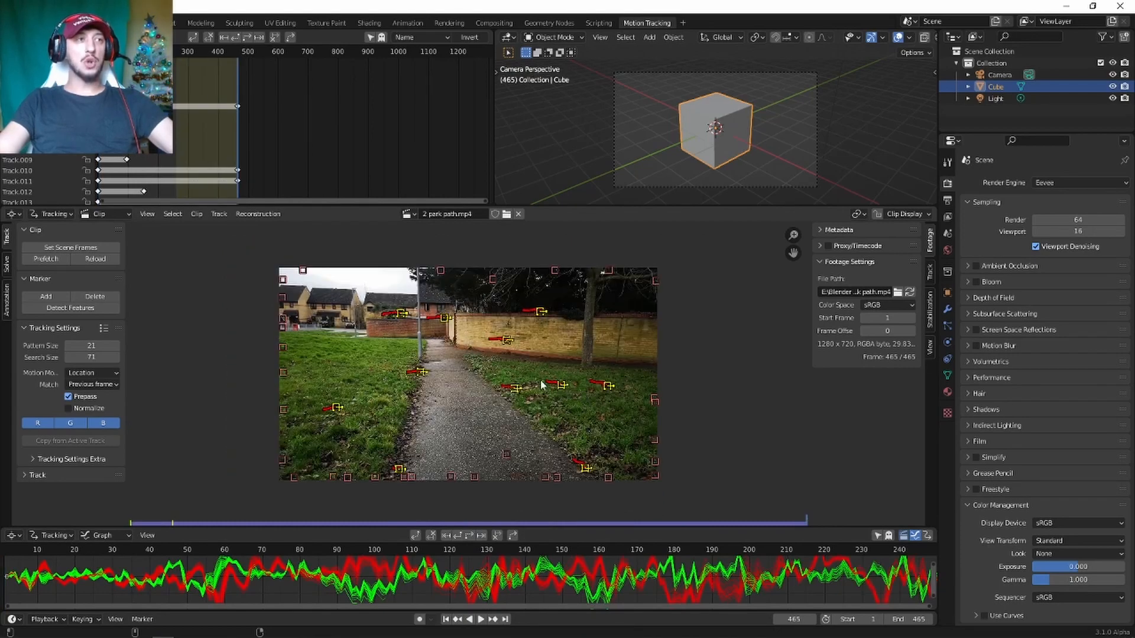
Solve the camera motion from the tracked markers
left_click(68, 396)
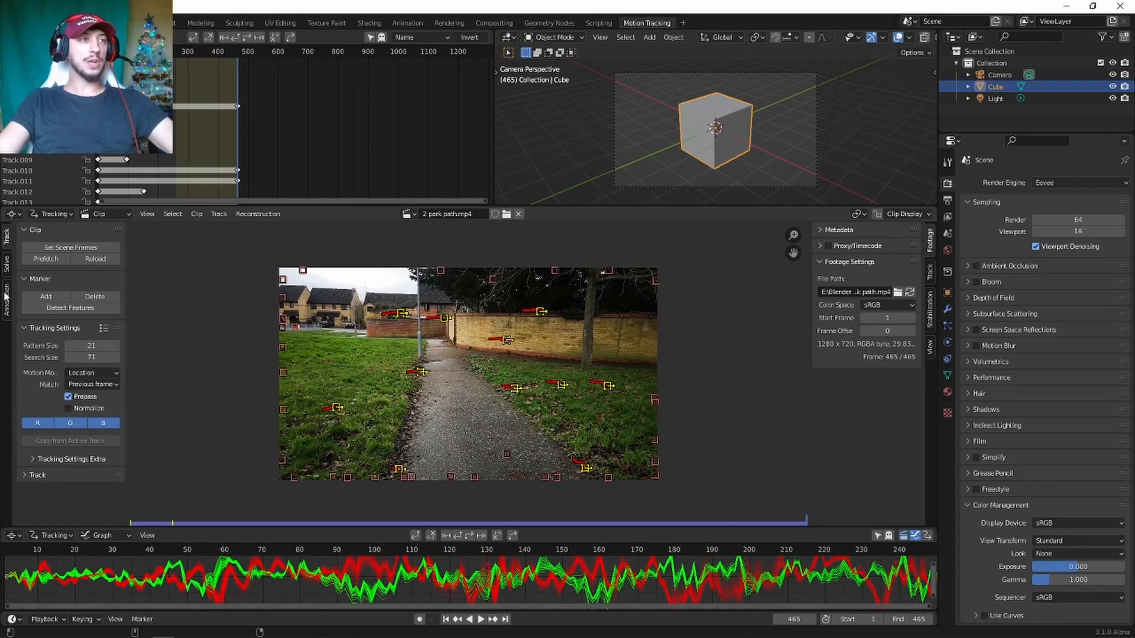
left_click(7, 266)
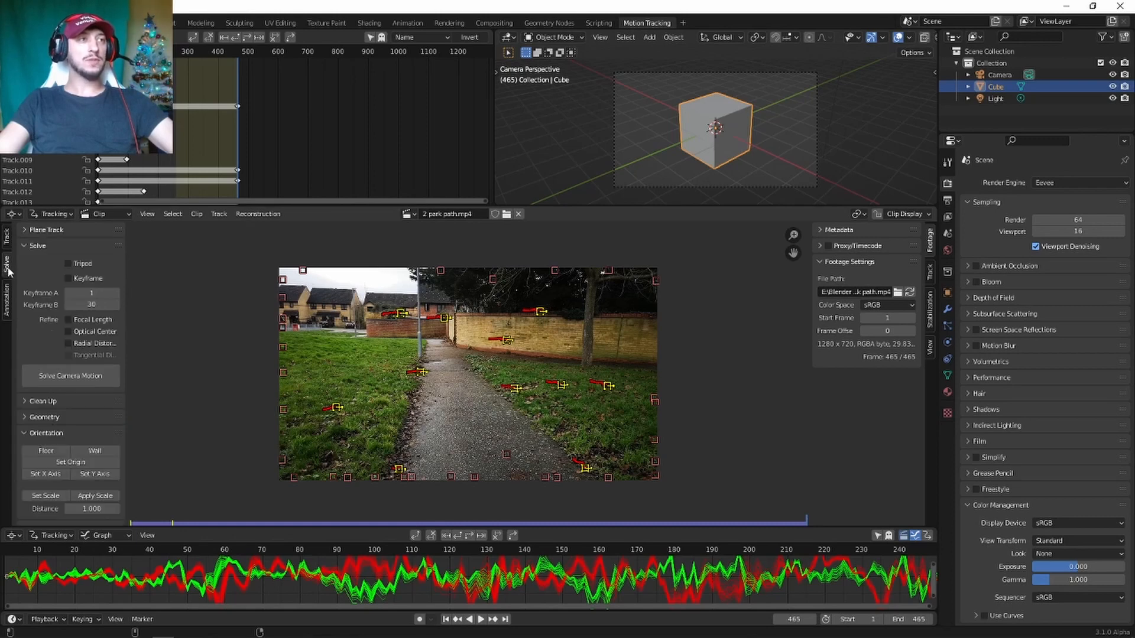
left_click(66, 379)
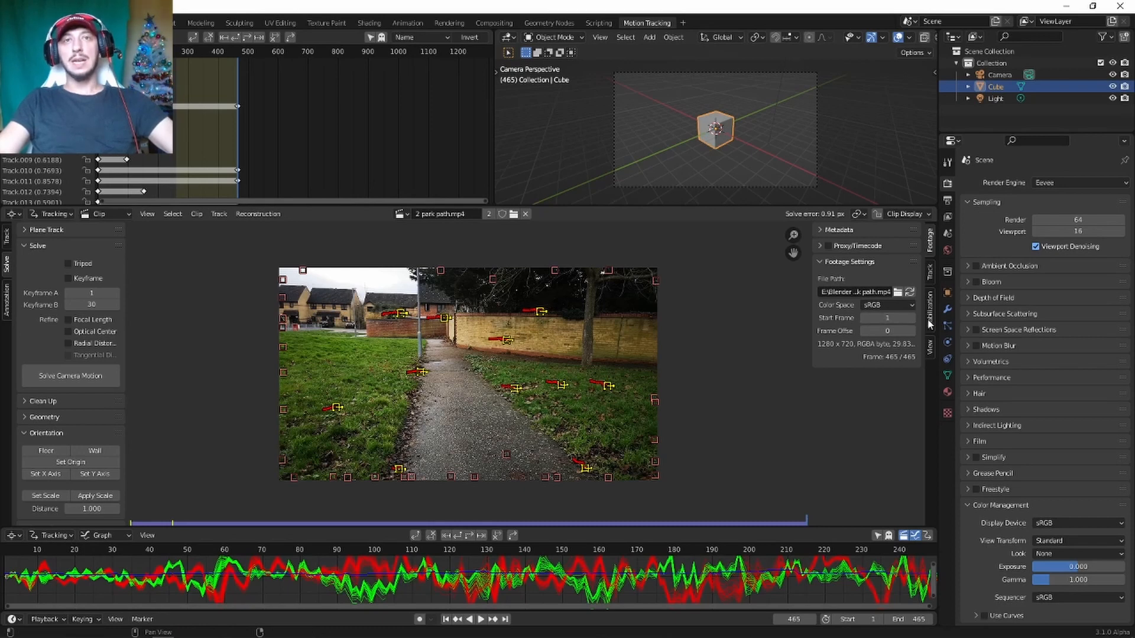
Lower the track weights to 0.845 for the left grass marker, 0.798 for the path-edge marker and 0.833 for the lower-right marker
left_click(930, 278)
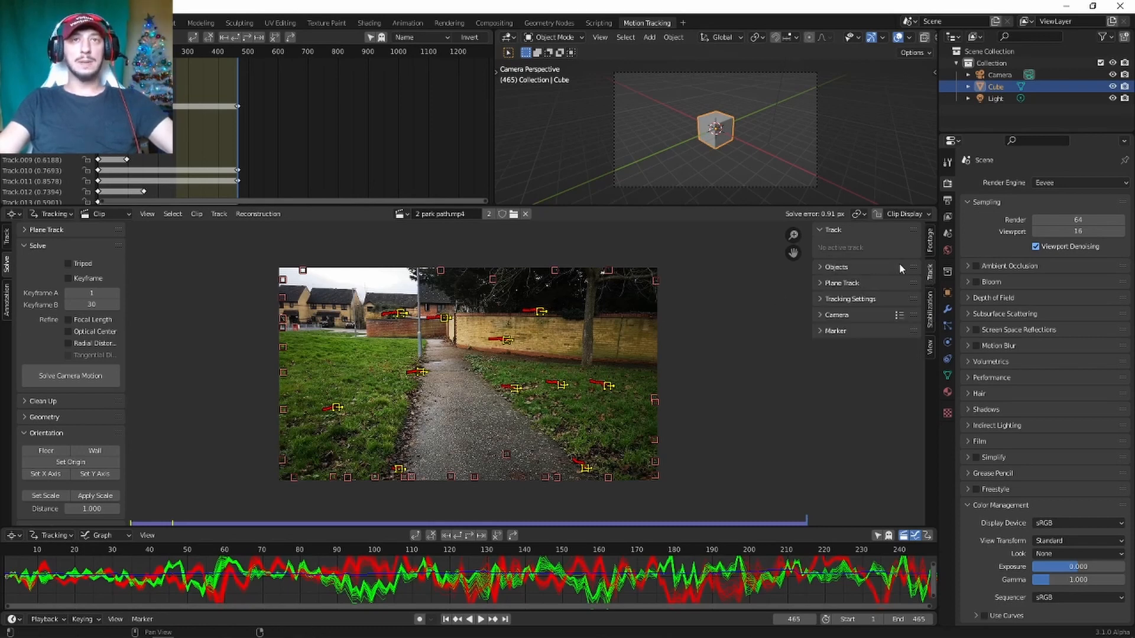
left_click(363, 408)
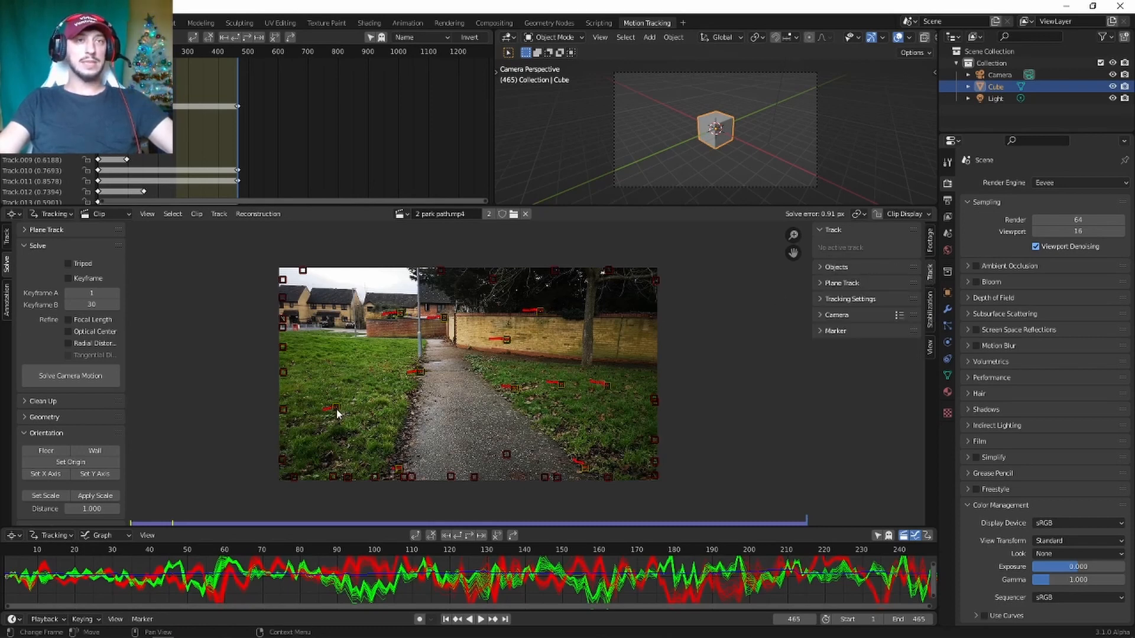
left_click(337, 409)
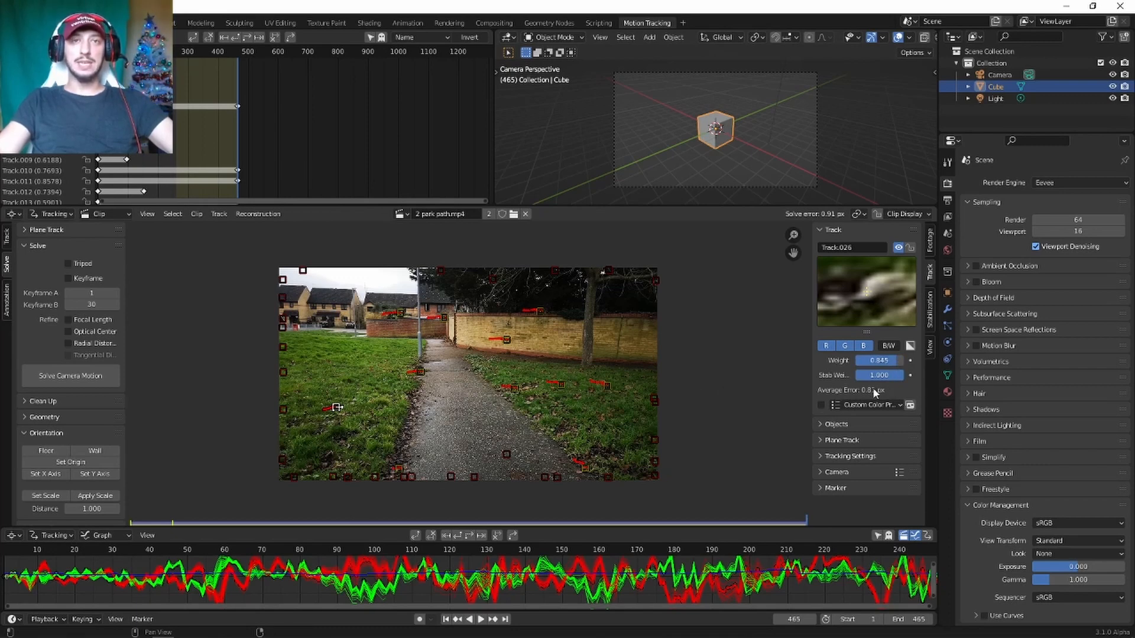
left_click(398, 470)
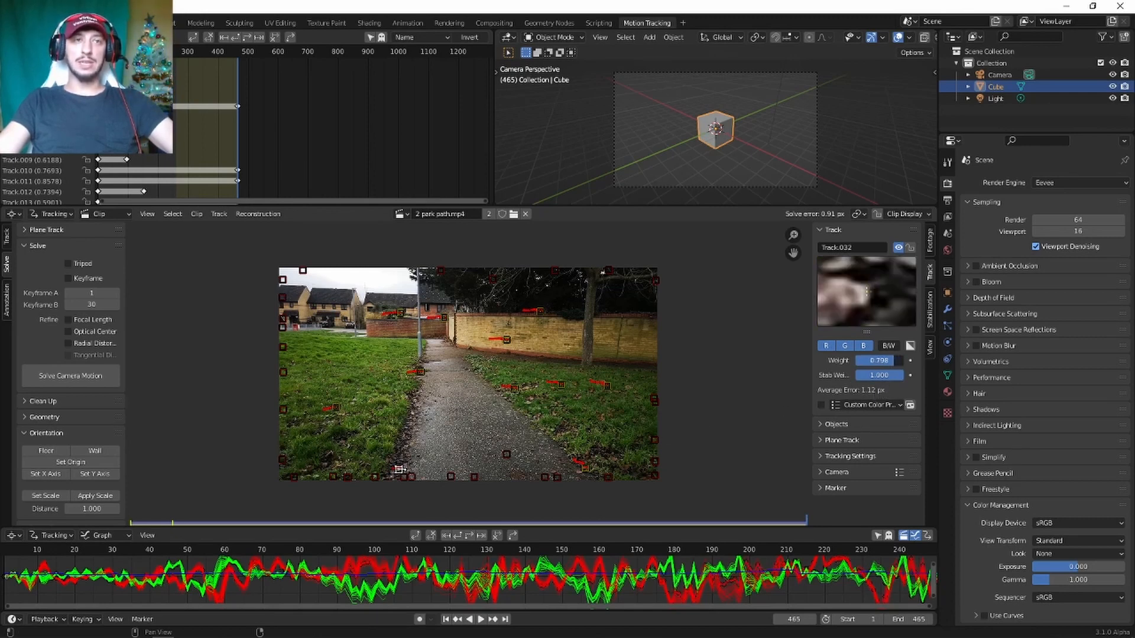
left_click(585, 468)
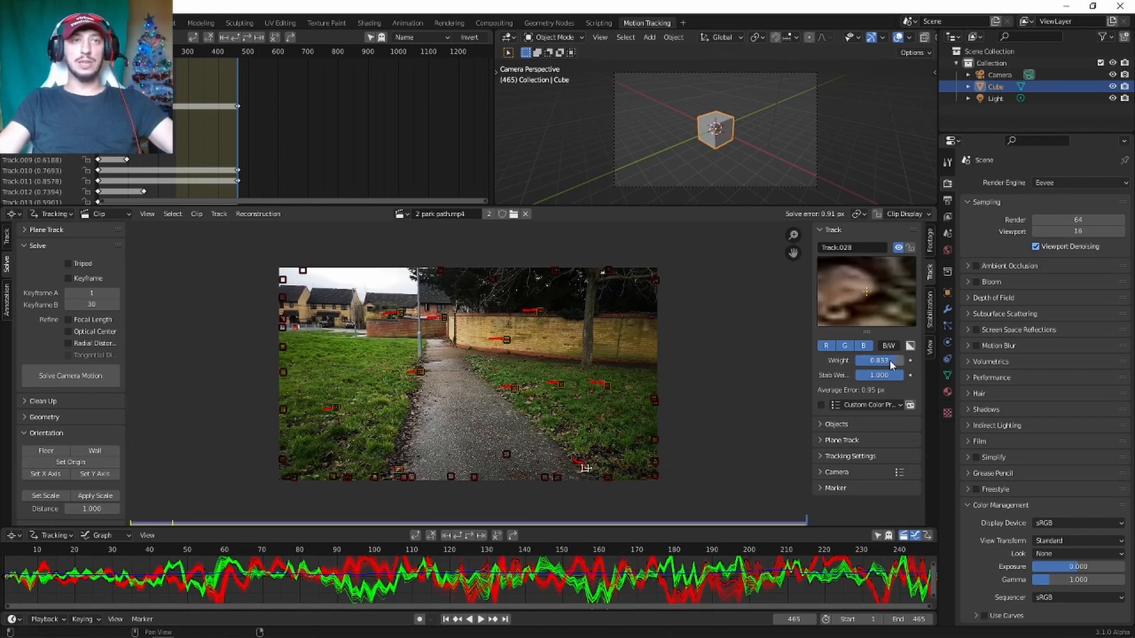
Check the average error of the markers beside the path and set the distant left wall marker's weight to 0.833
left_click(608, 386)
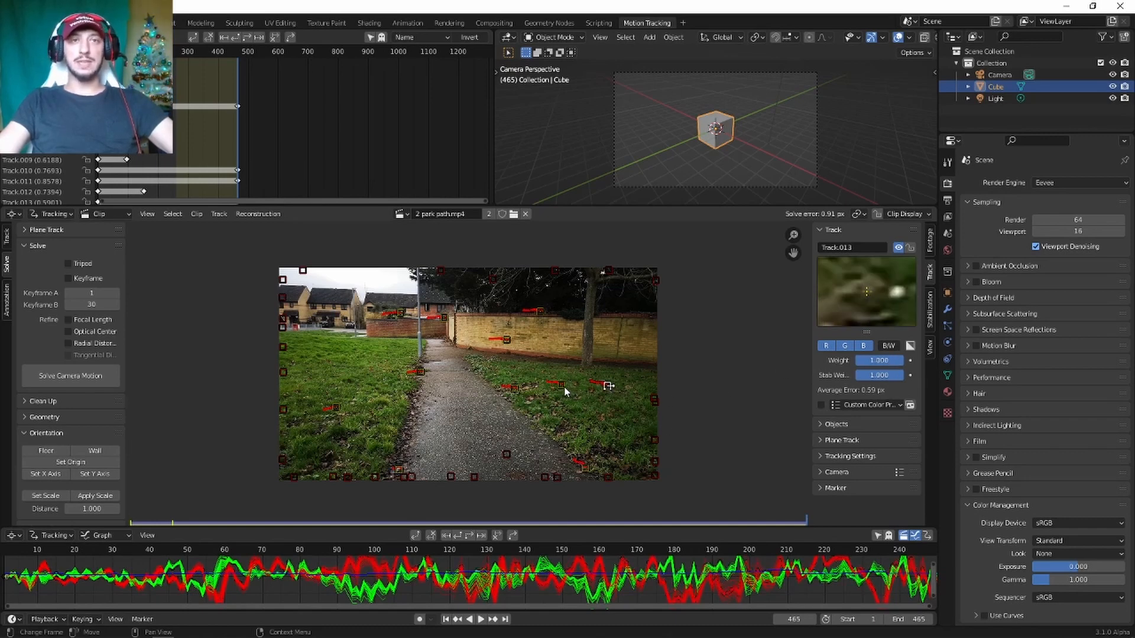
left_click(513, 390)
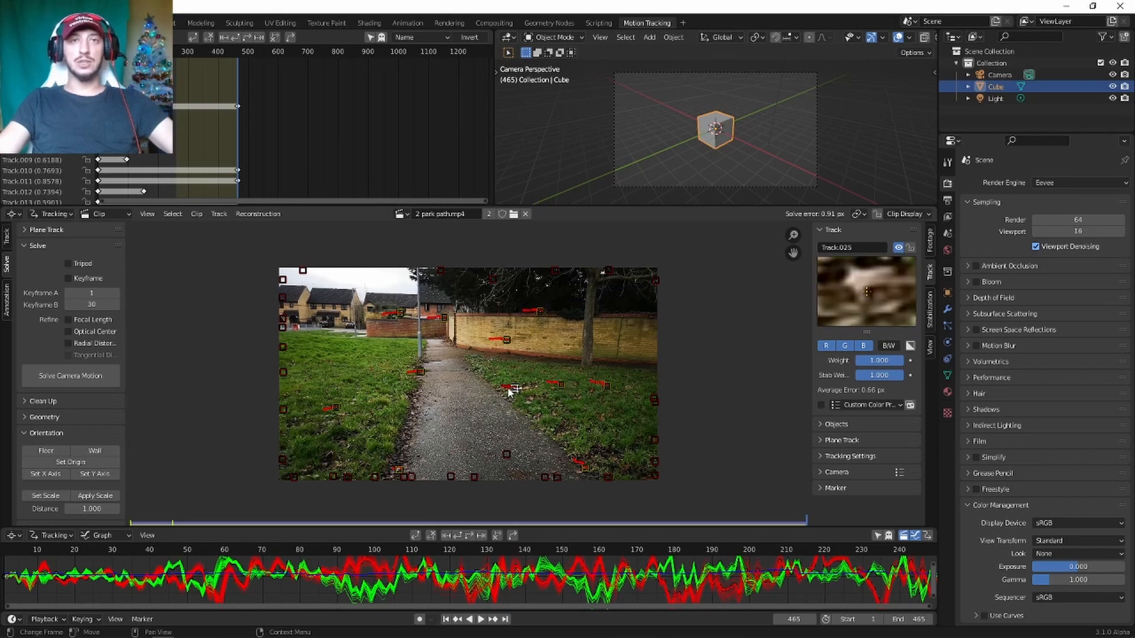
left_click(419, 372)
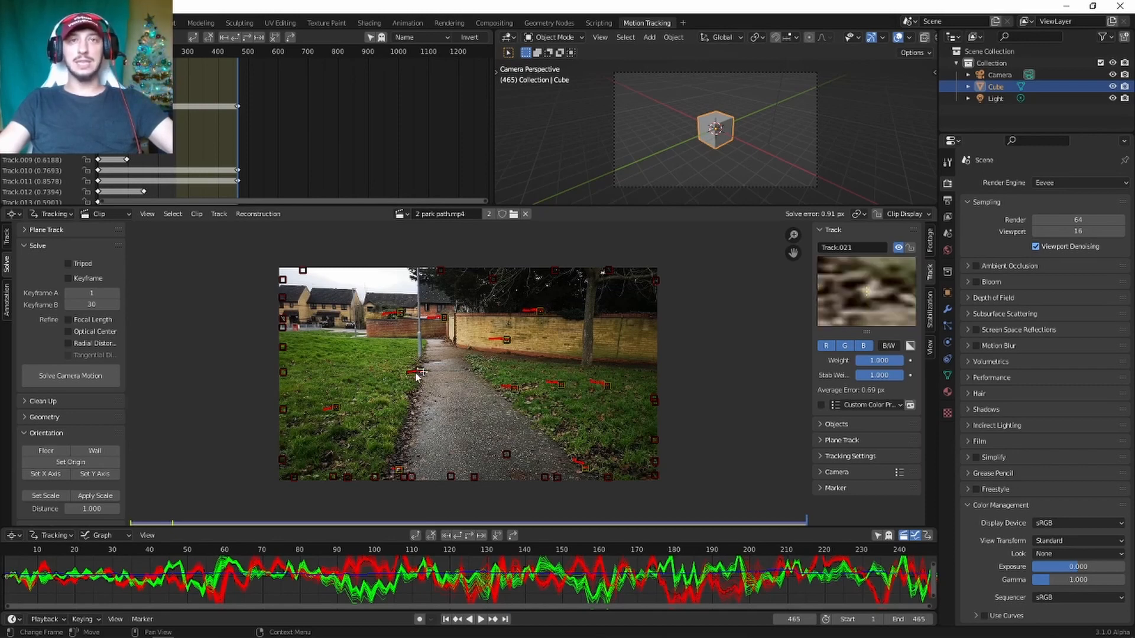
left_click(401, 313)
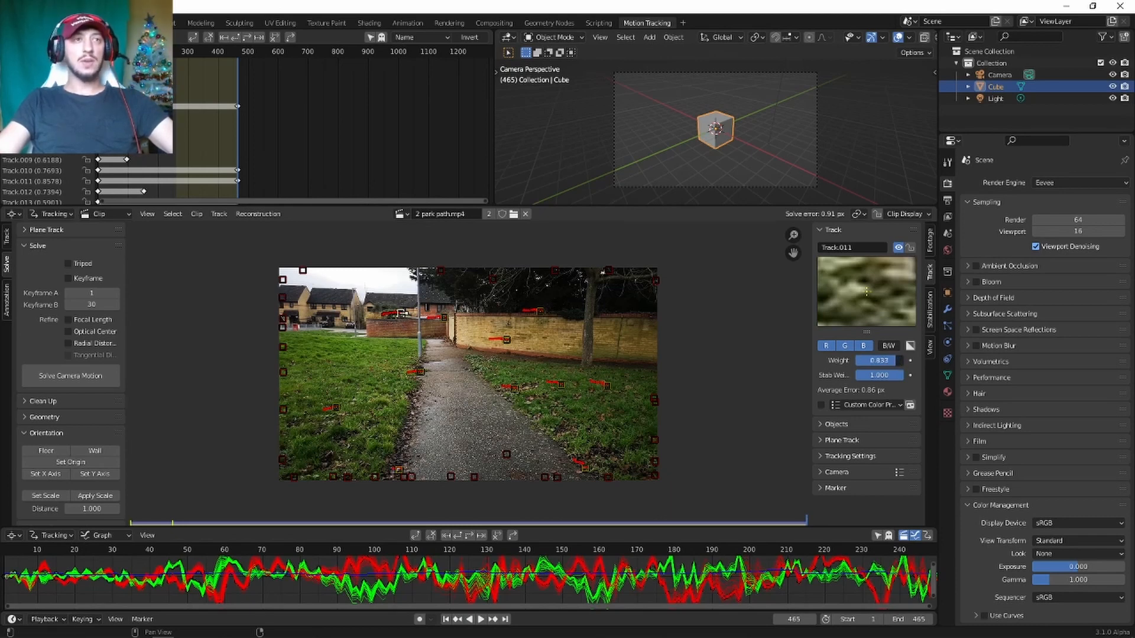
Reduce the weight of the yellow brick wall marker and set the weight of the marker on that wall's top edge to 0.726
left_click(507, 340)
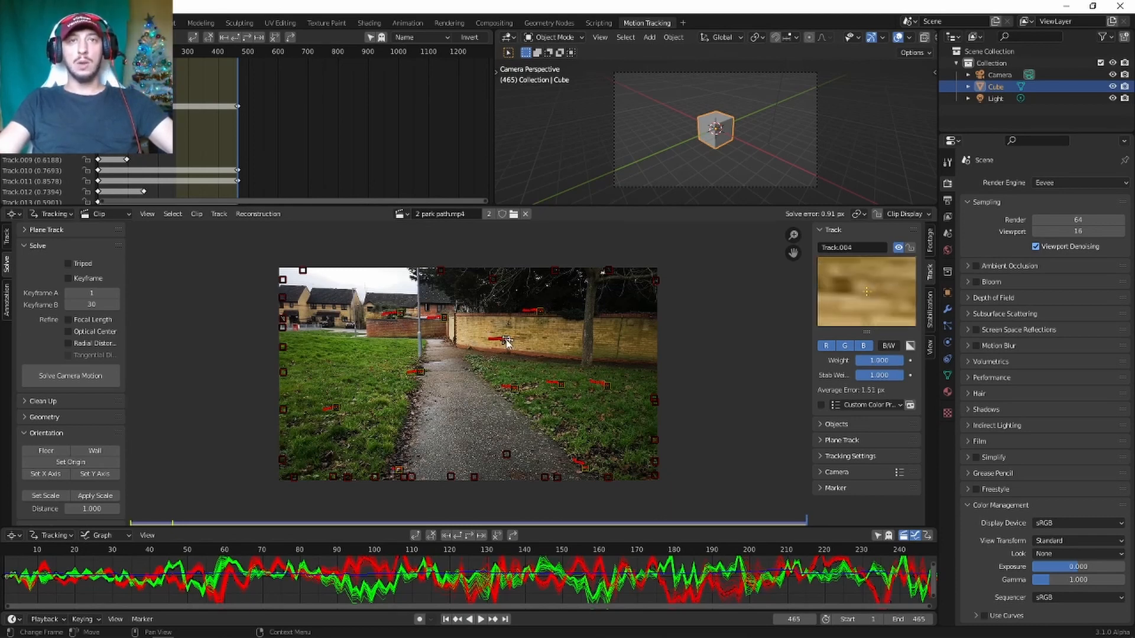
left_click_drag(900, 363, 886, 363)
left_click(541, 312)
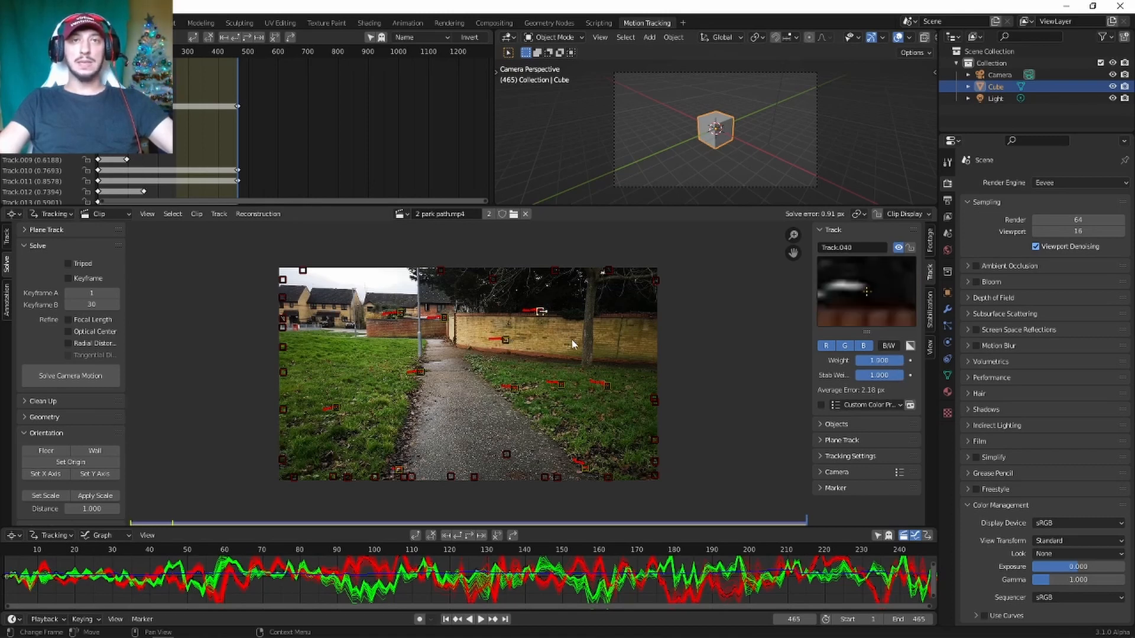
left_click_drag(909, 366, 892, 364)
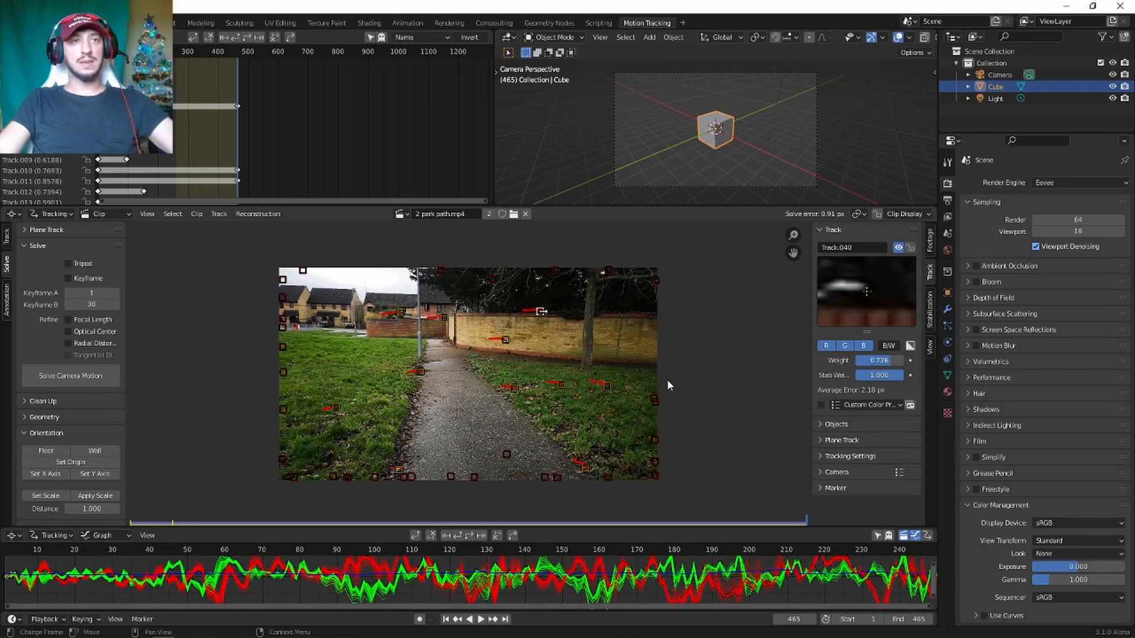
left_click(612, 385)
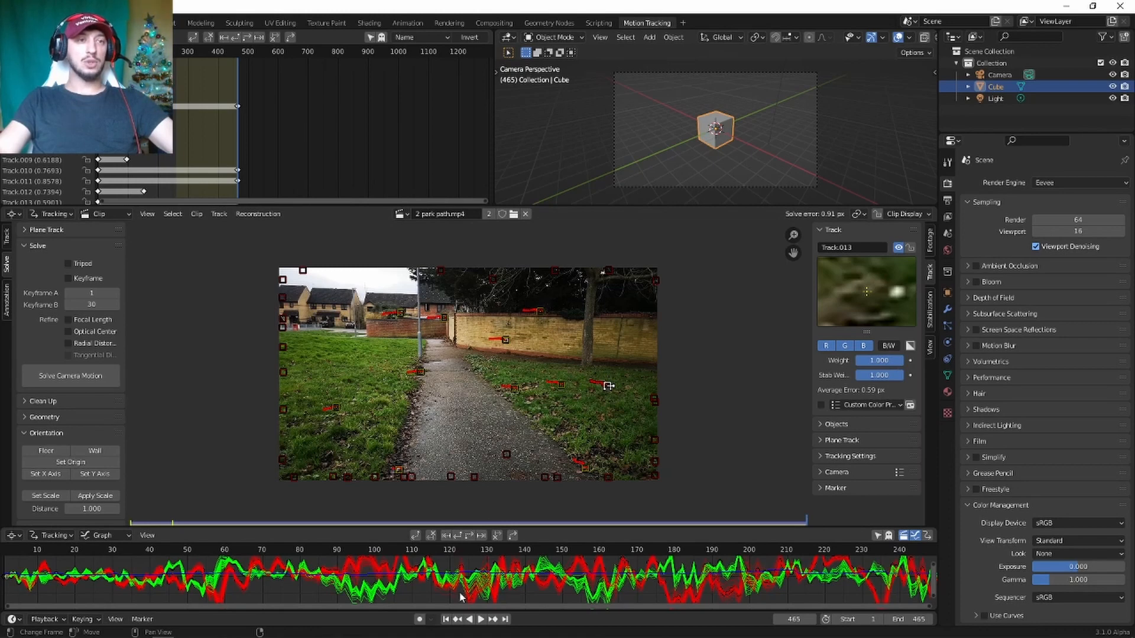
Return to frame 1, select all the track markers and solve the camera motion again
left_click(445, 619)
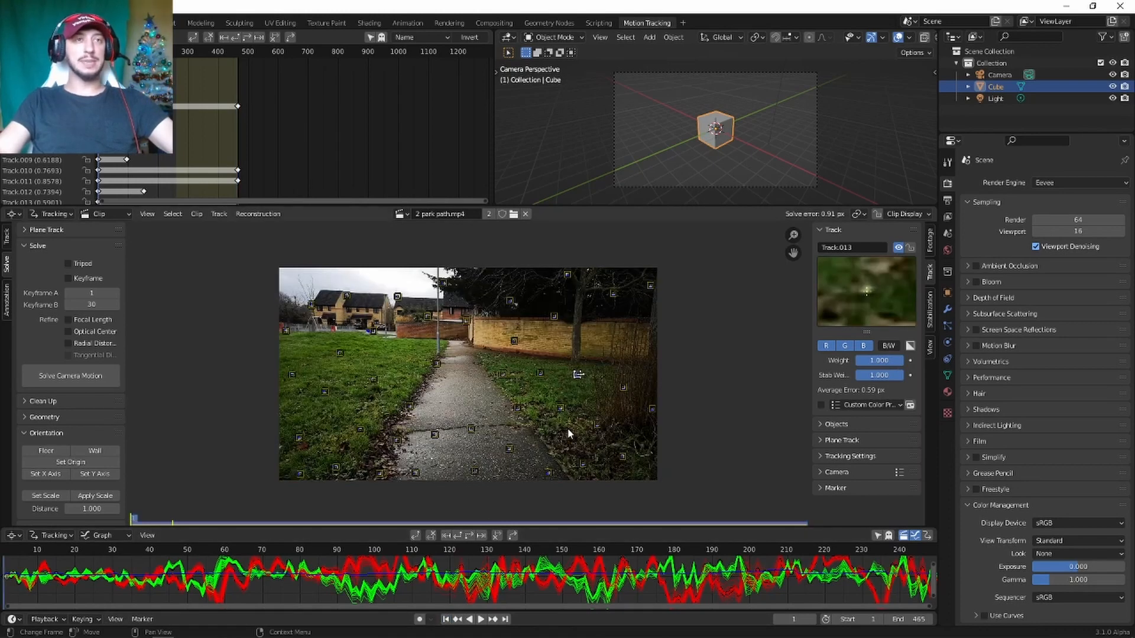
key("a")
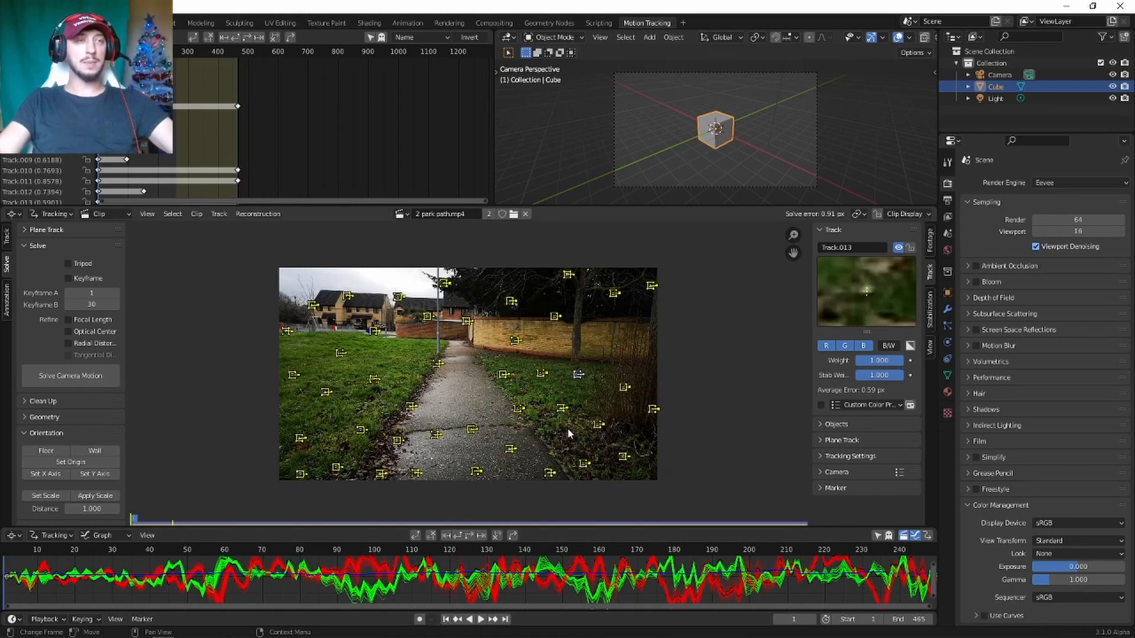
left_click(85, 376)
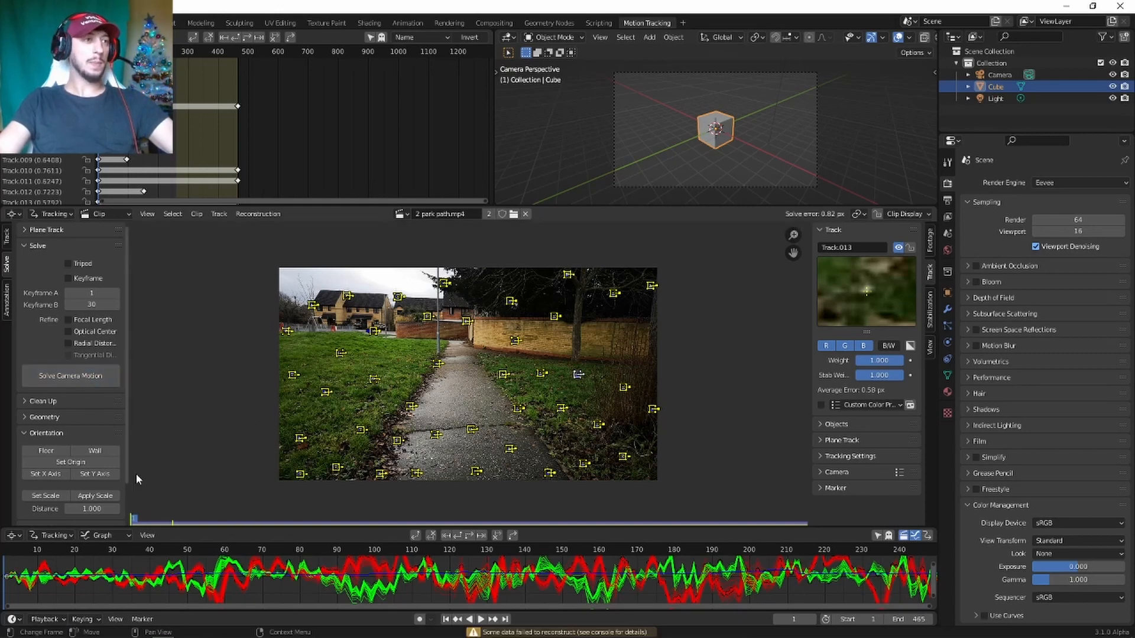
Set up the tracking scene from the solved camera and play the animation briefly to check it in the 3D viewport
scroll(56, 445, "down", 3)
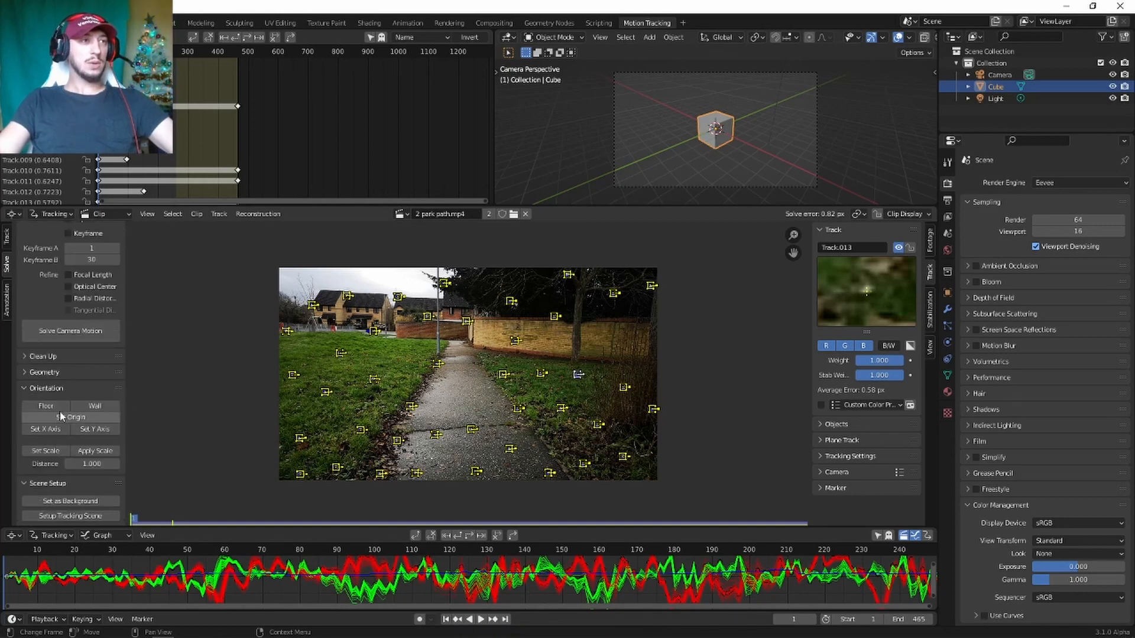
left_click(79, 519)
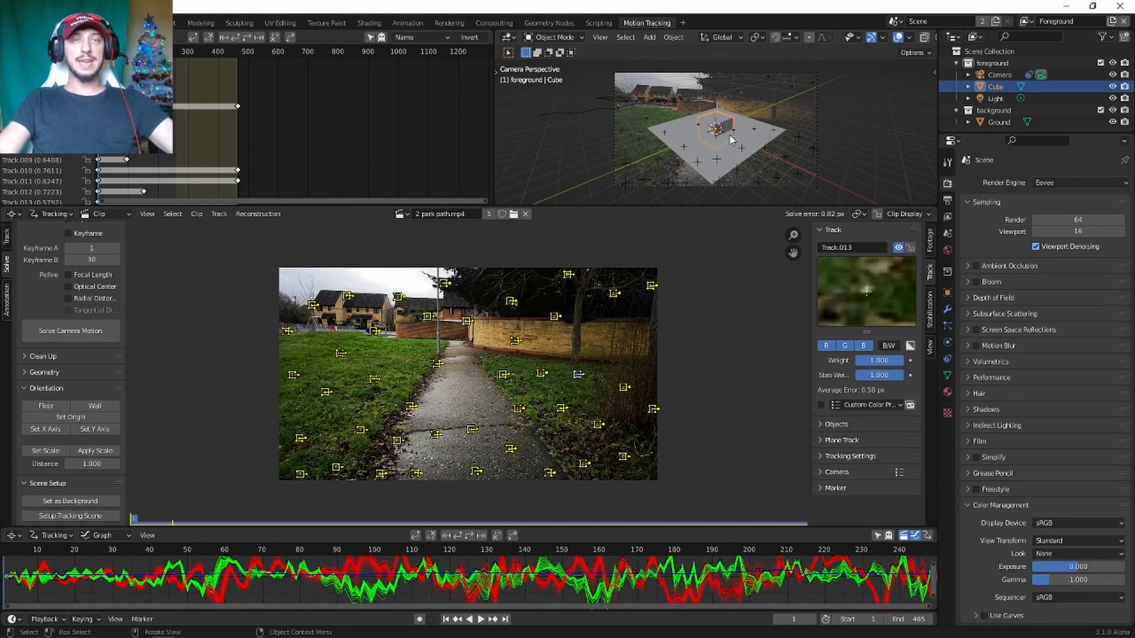
key("space")
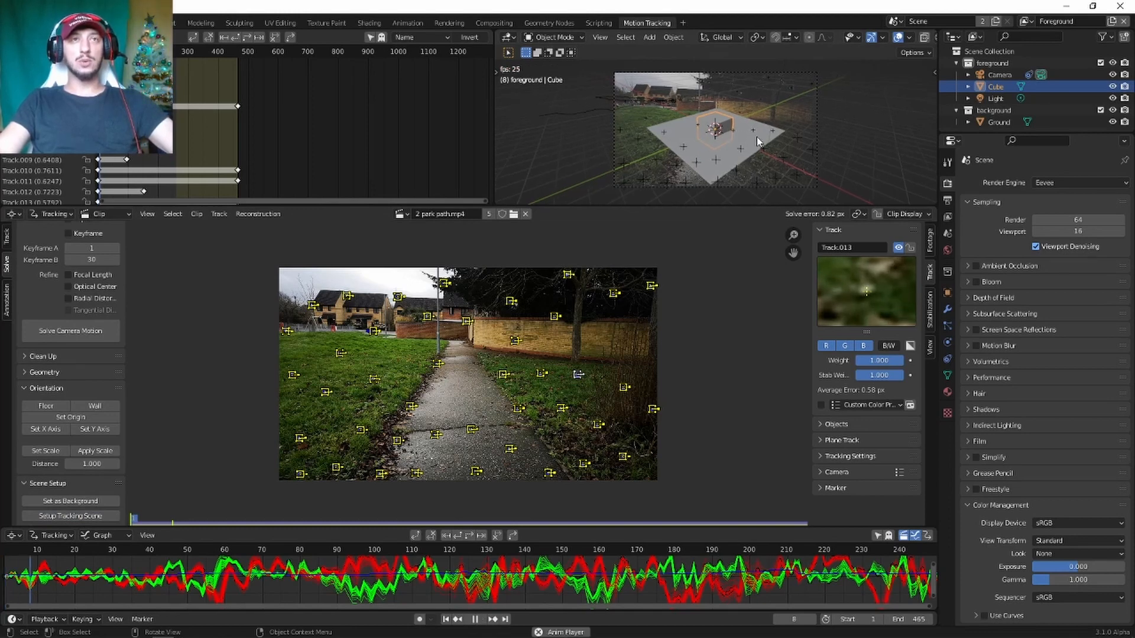
key("space")
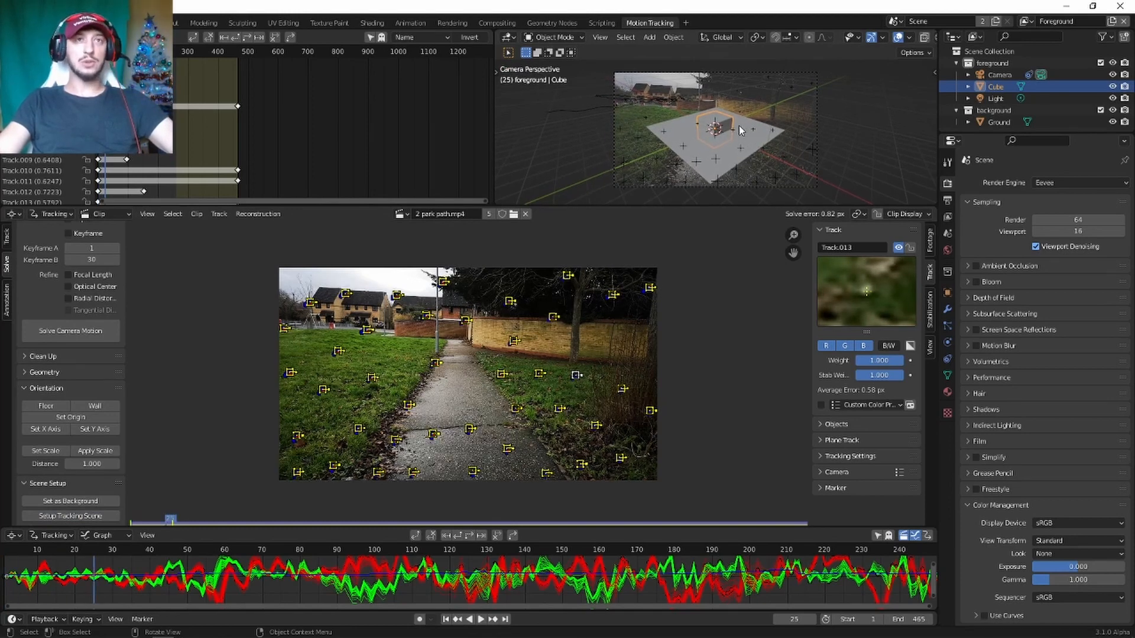
Delete the default cube and play the animation to check how the ground plane follows the footage
key("x")
left_click(742, 128)
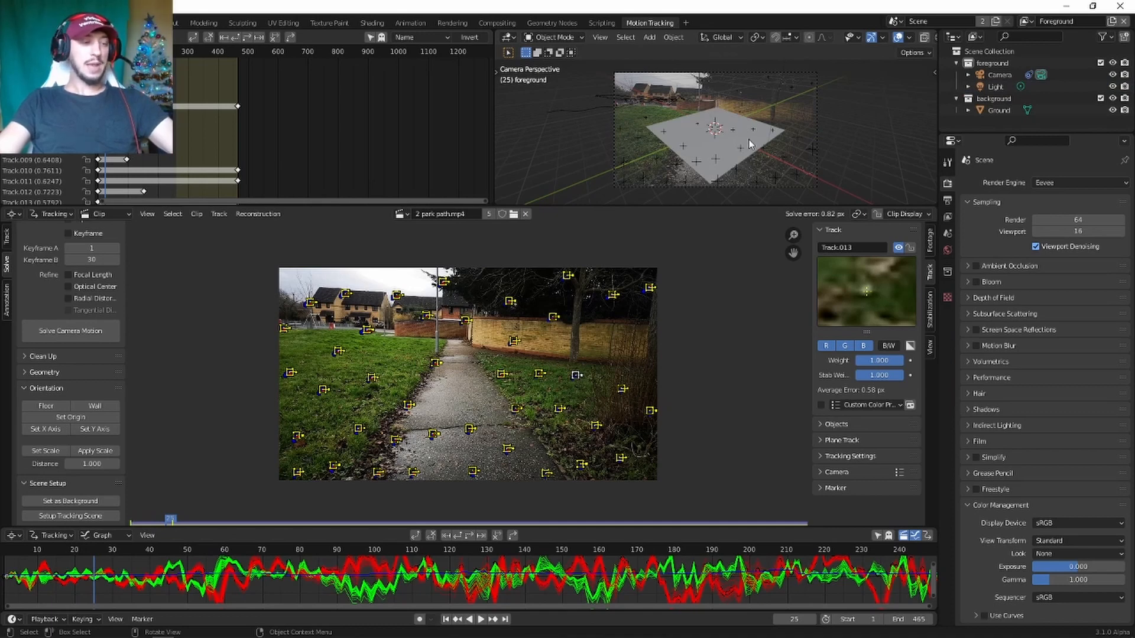
key("space")
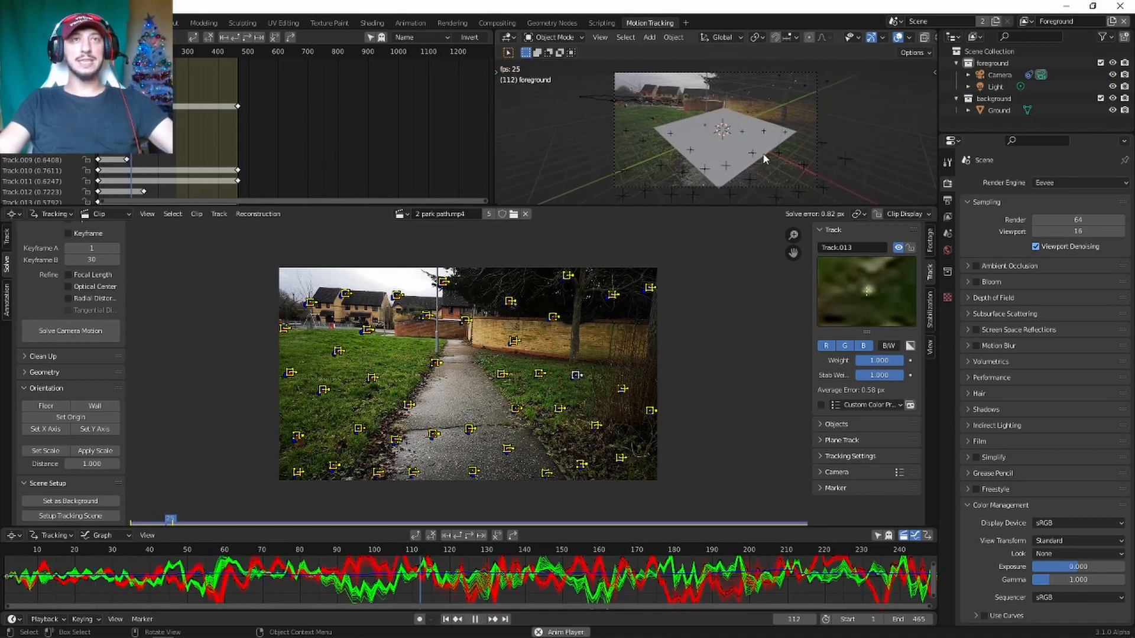
Stop playback, return to frame 1 and set the scene origin at the grass marker just right of the path, Track.025
key("space")
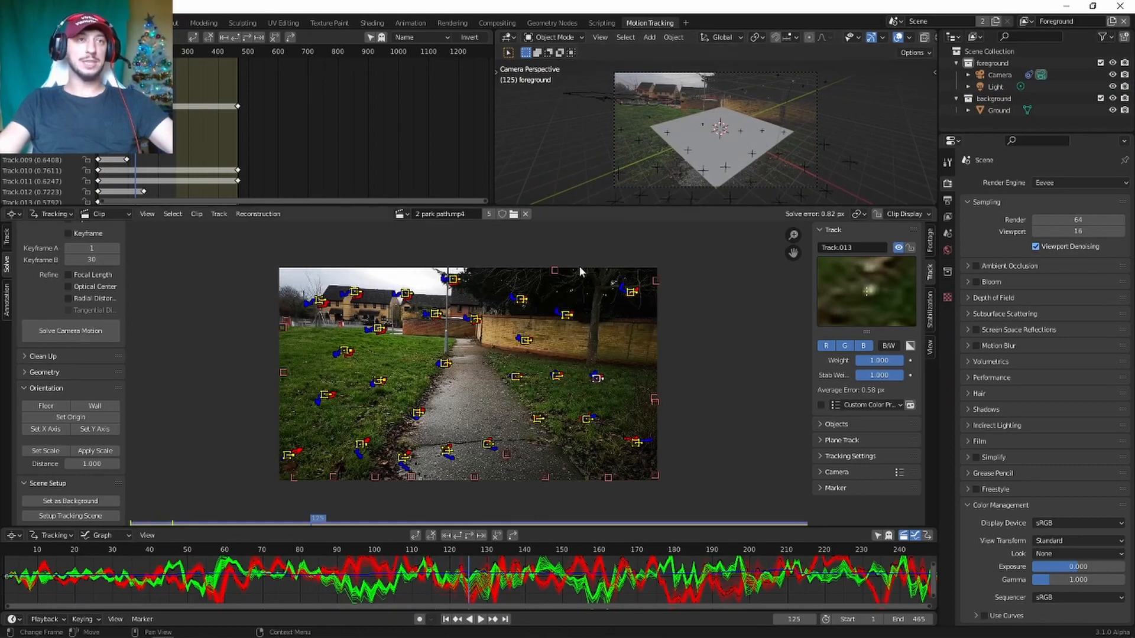
left_click(447, 619)
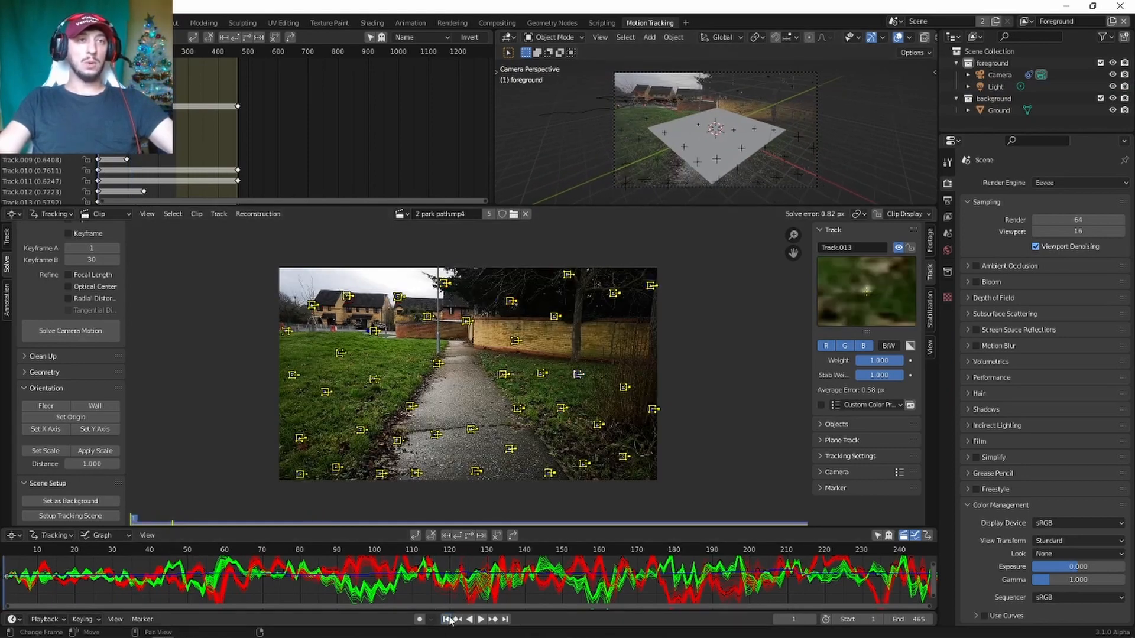
left_click(503, 377)
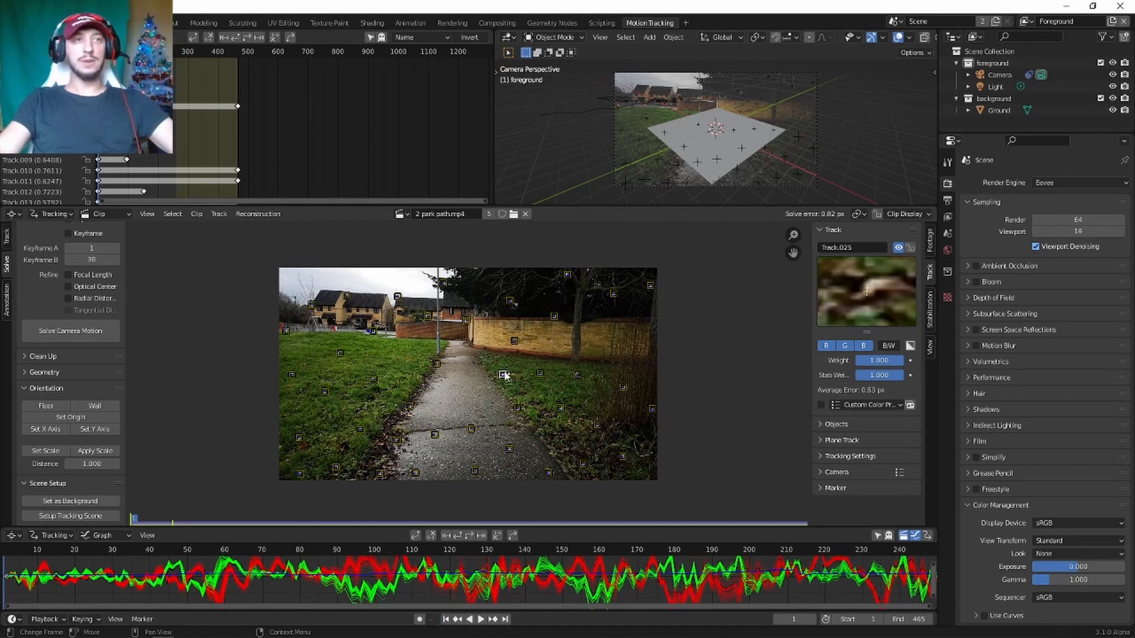
left_click(74, 418)
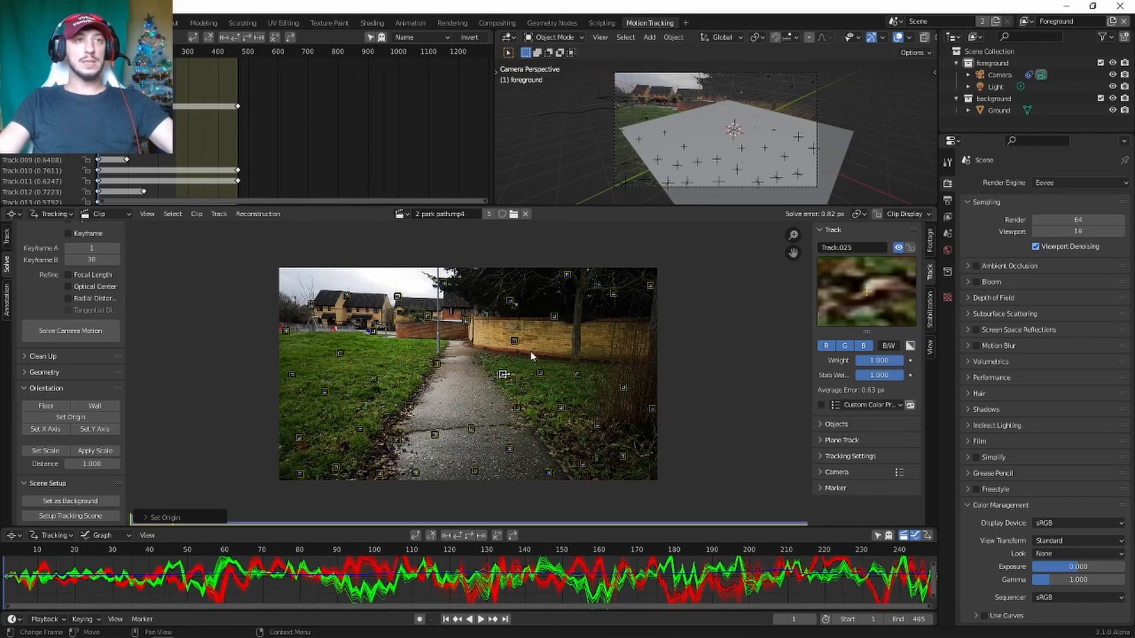
Define the floor plane from three ground markers: Track.026 on the left grass, Track.002 on the path and Track.010 on the right grass
left_click(371, 383)
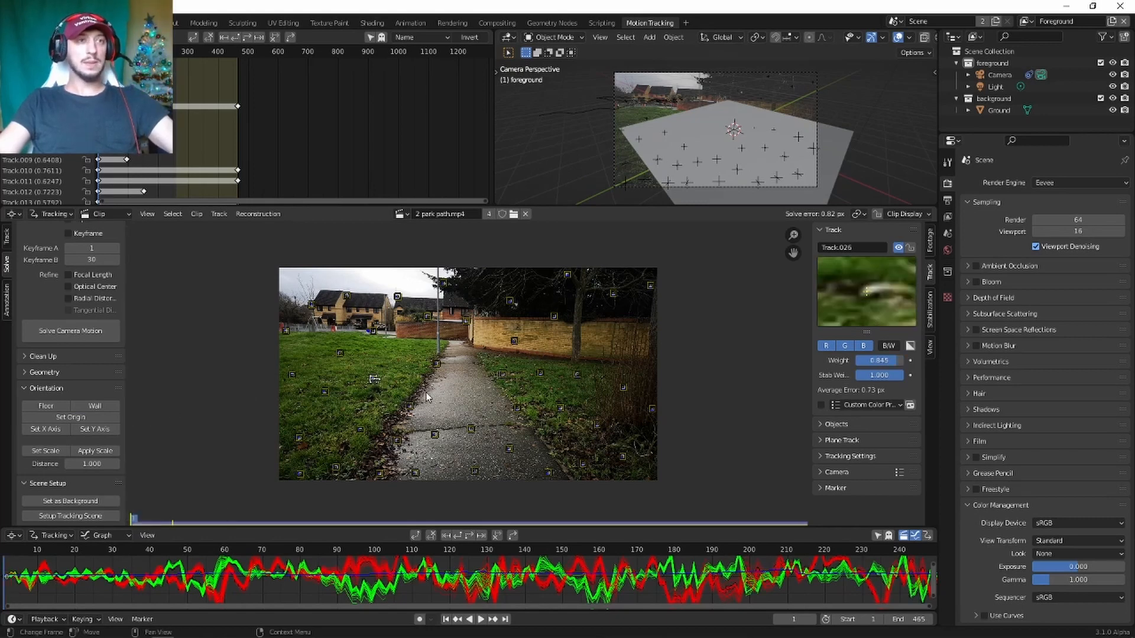
left_click(435, 434)
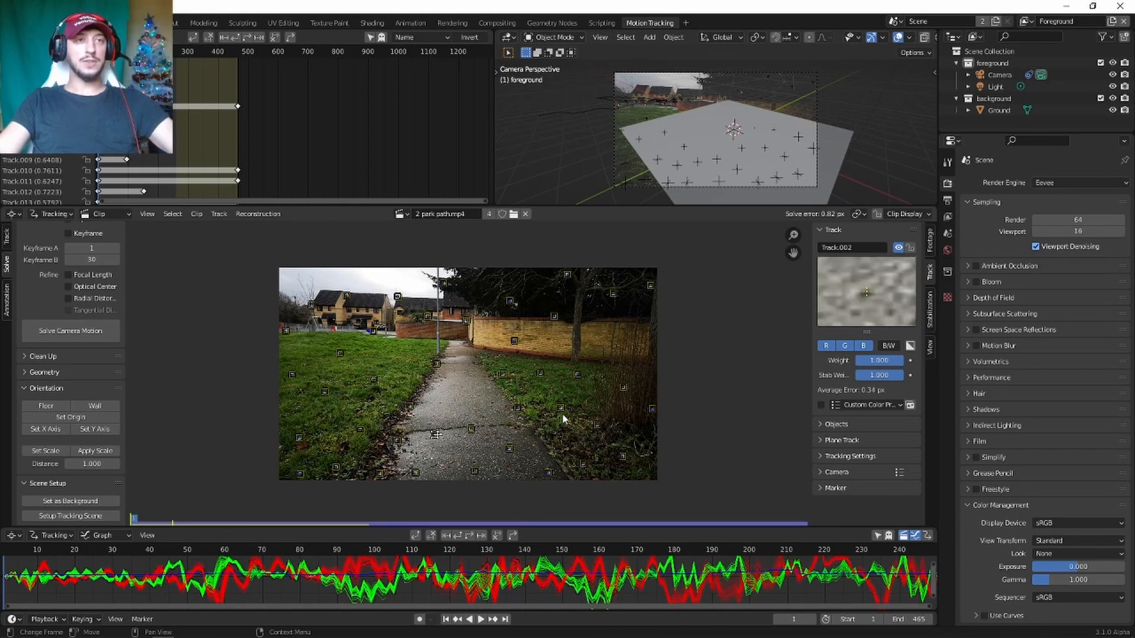
left_click(374, 381)
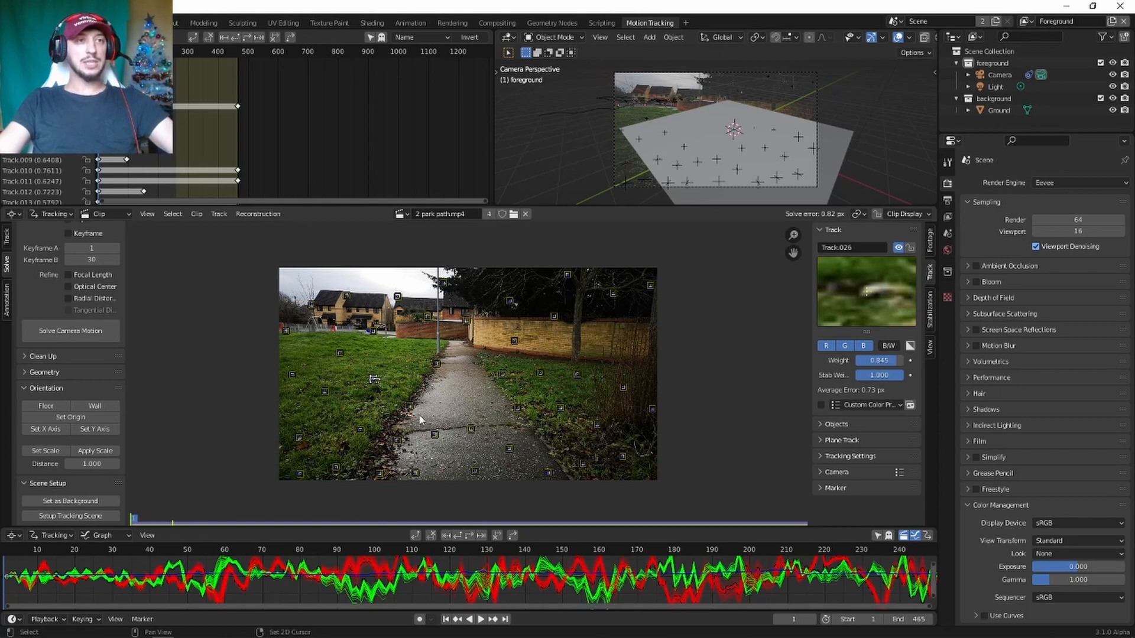
left_click(436, 435)
left_click(539, 374)
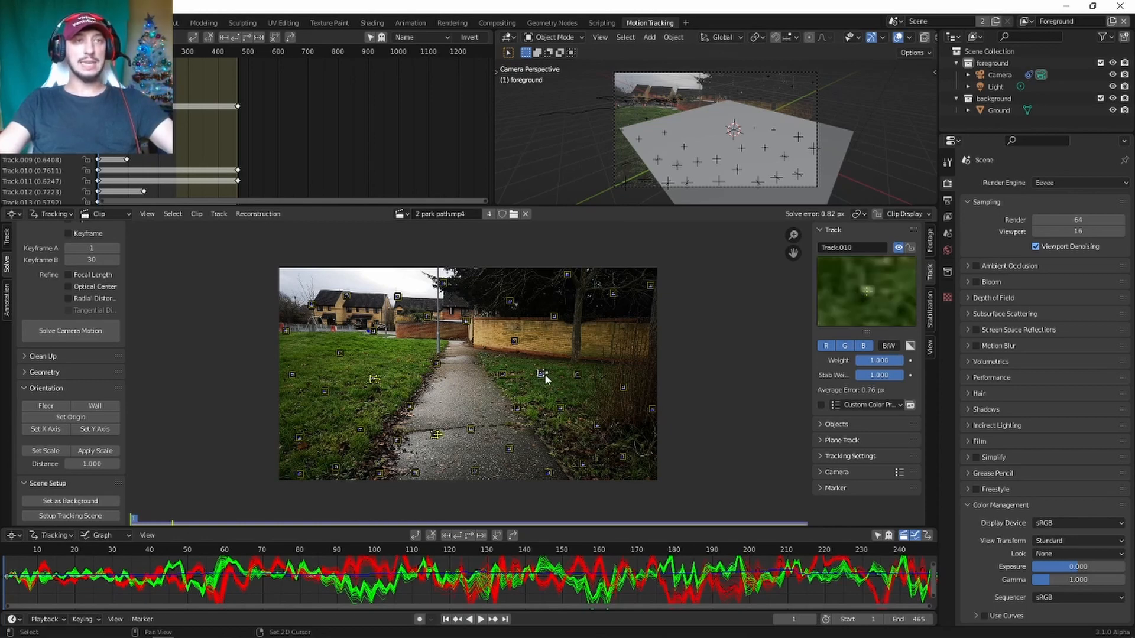
left_click(57, 408)
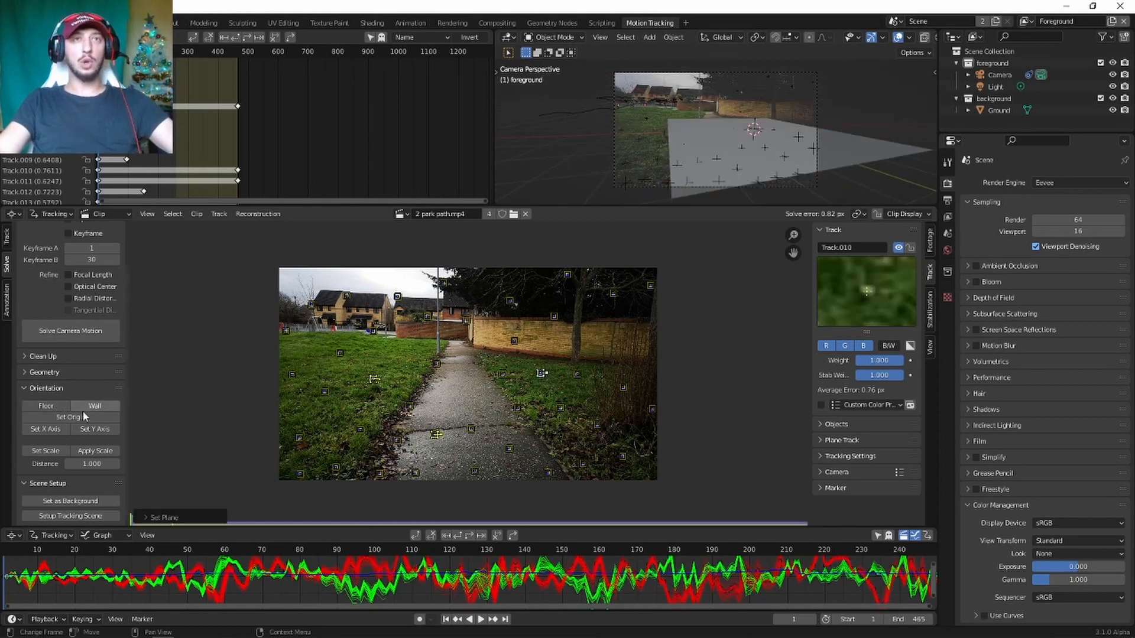
Try the path crack marker Track.019 as the X axis, set it as the Y axis instead, and play the animation to check the plane
left_click(501, 375)
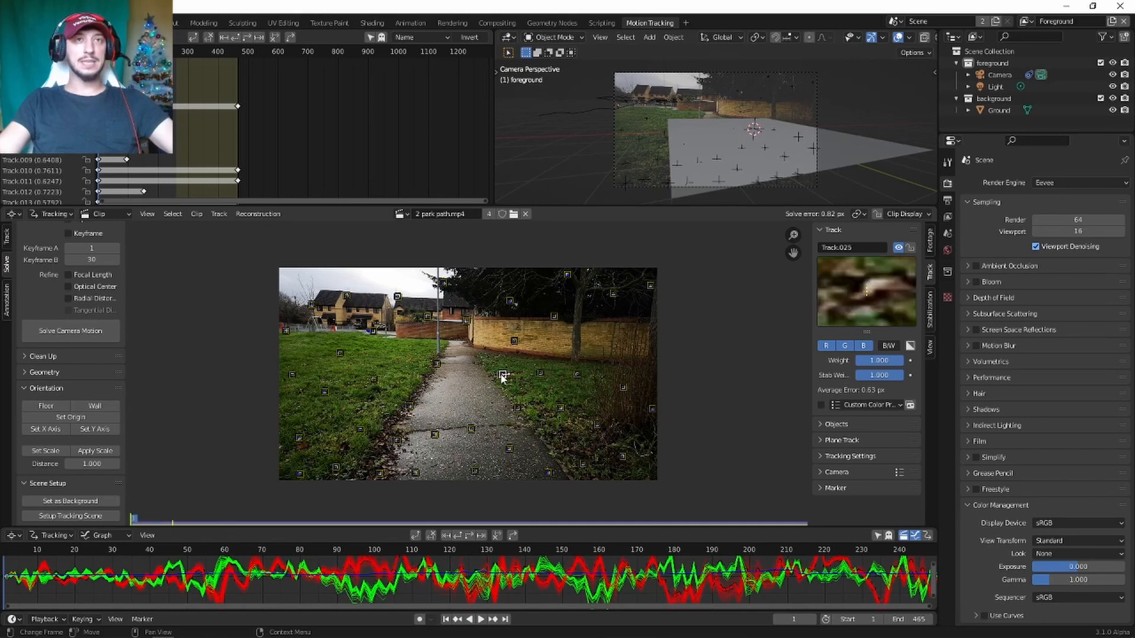
left_click(471, 429)
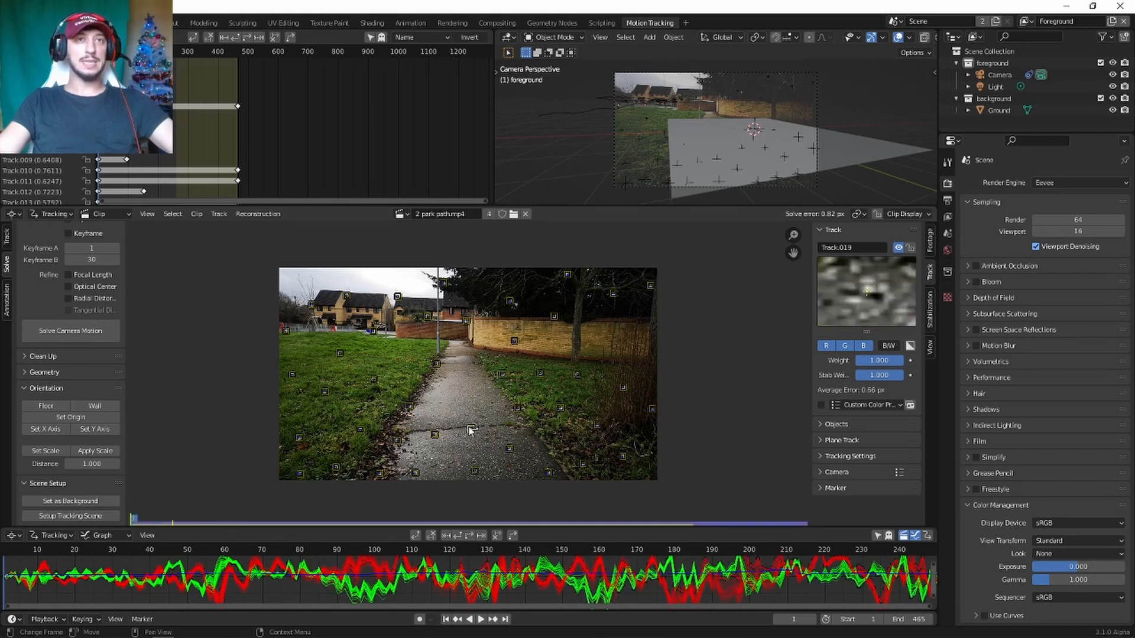
left_click(54, 430)
left_click(90, 435)
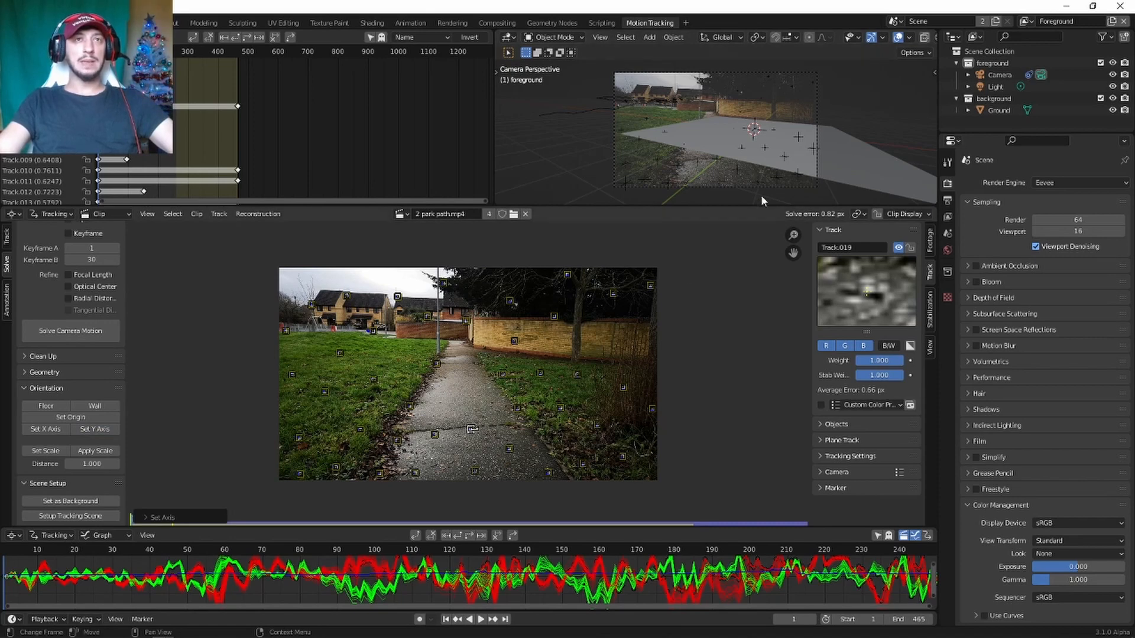
key("space")
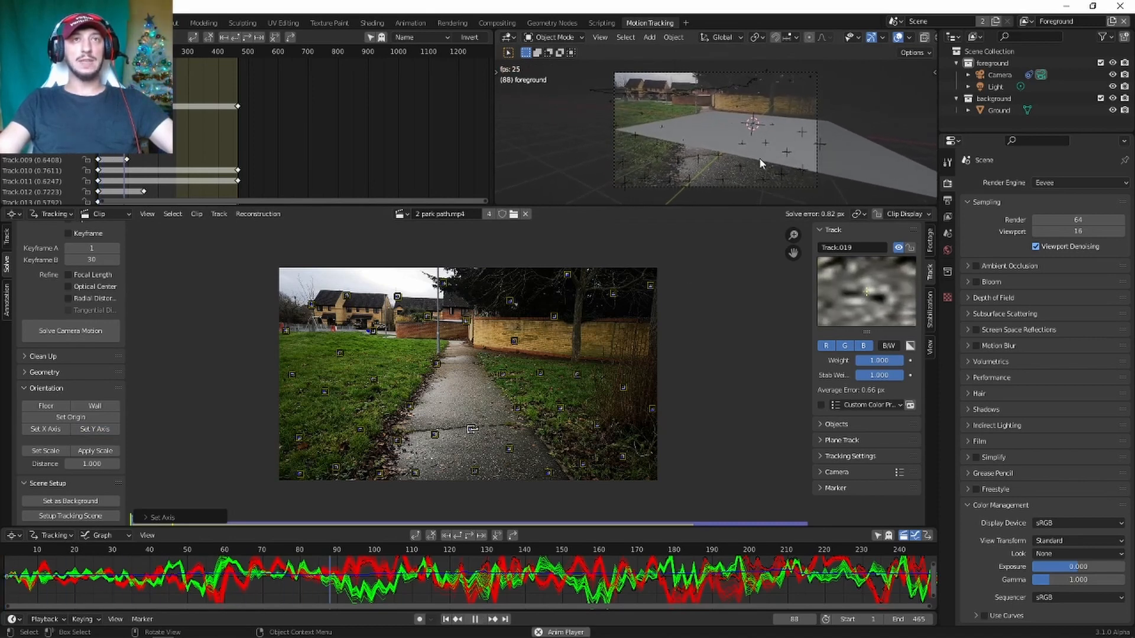
key("space")
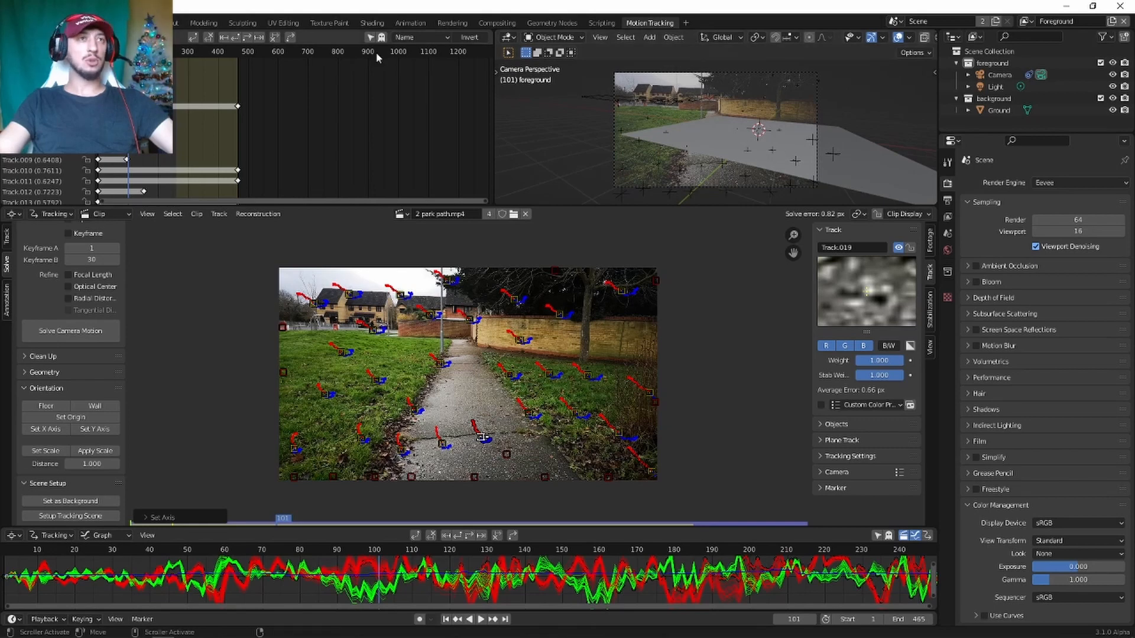
Switch to the Layout workspace and view the scene through the tracked camera
left_click(176, 23)
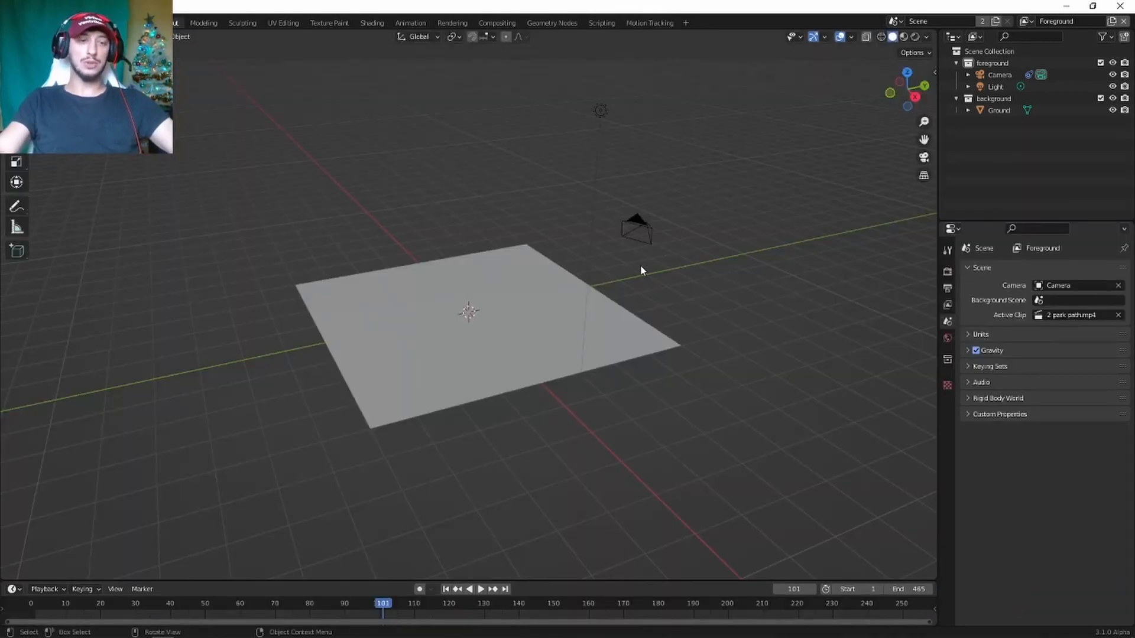
key("KP_0")
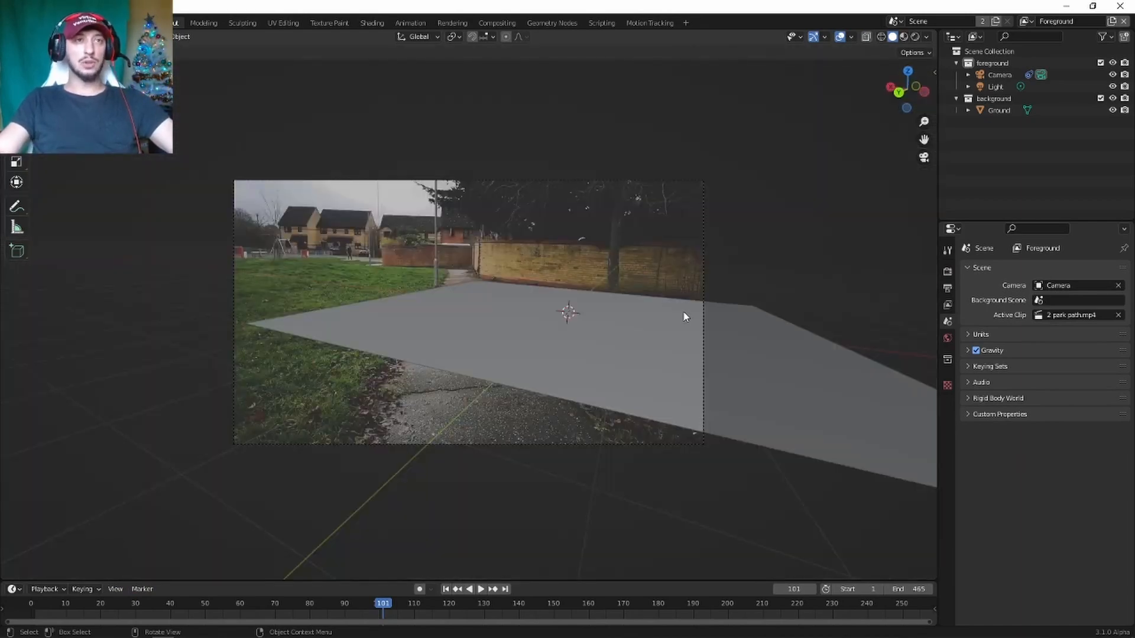
Rotate the ground plane to about -6.59° around X and lower it to about -0.65 m on Z
left_click(637, 337)
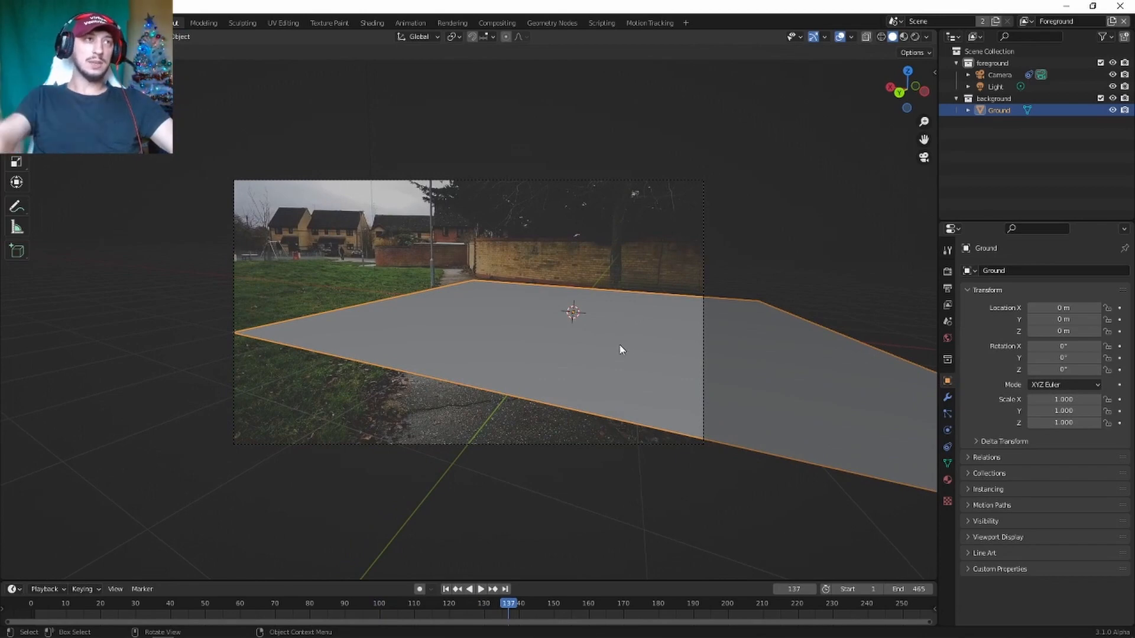
left_click(24, 142)
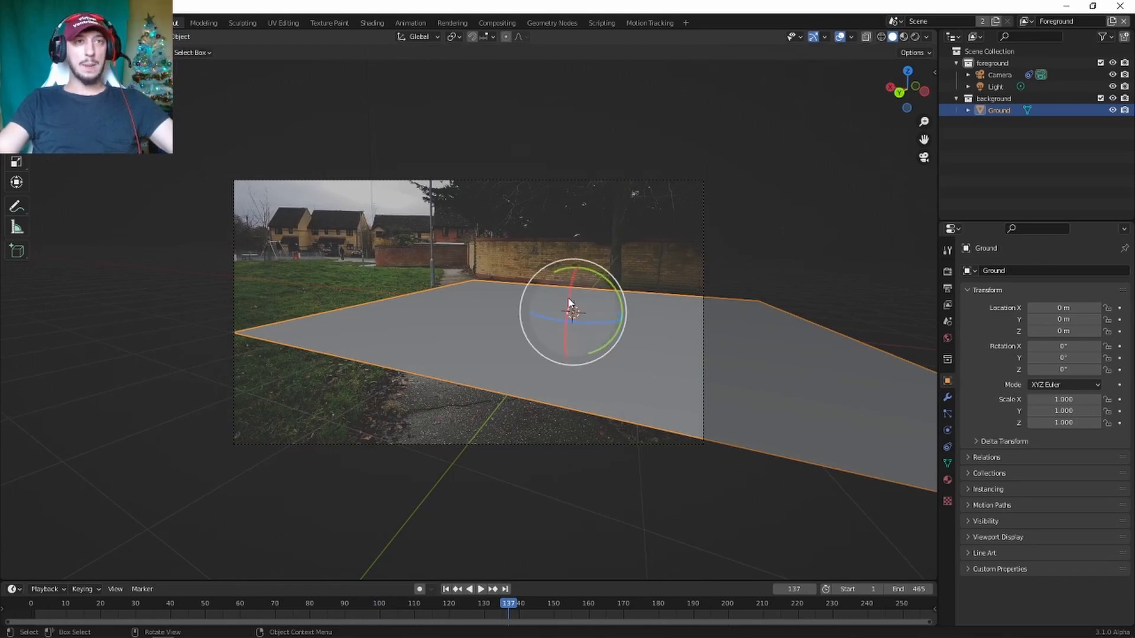
left_click_drag(570, 286, 568, 296)
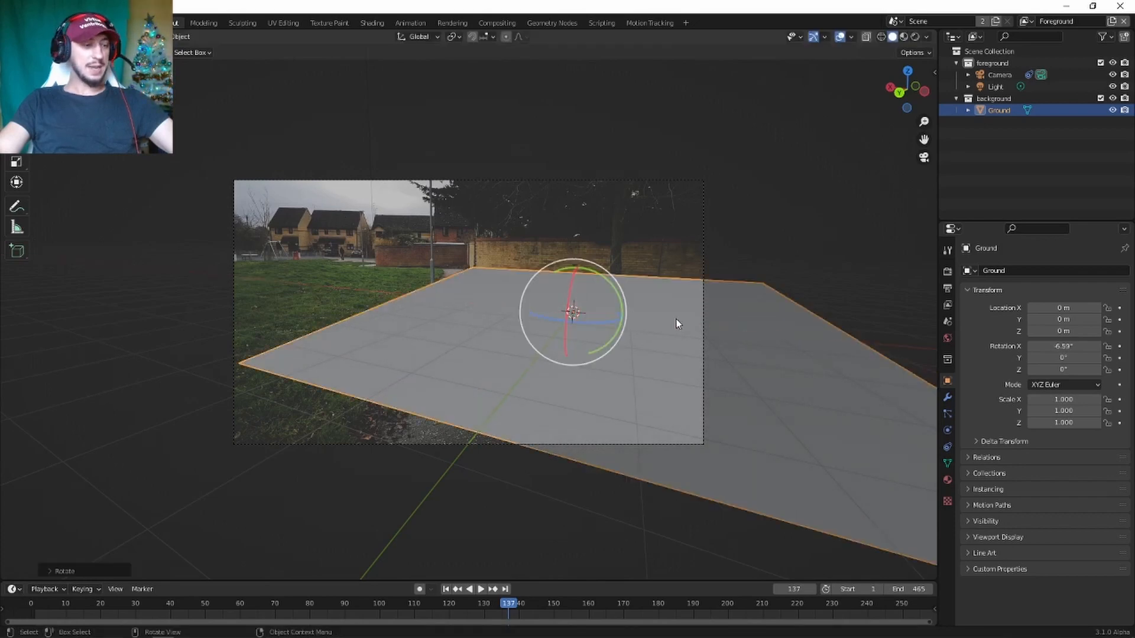
key("g")
key("z")
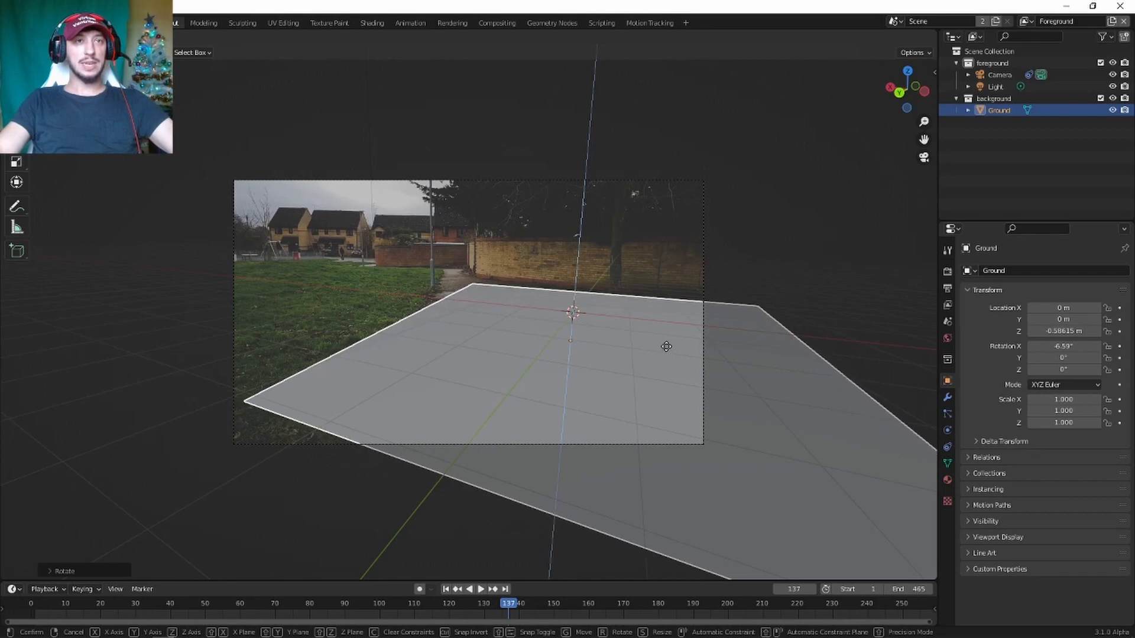
left_click(667, 351)
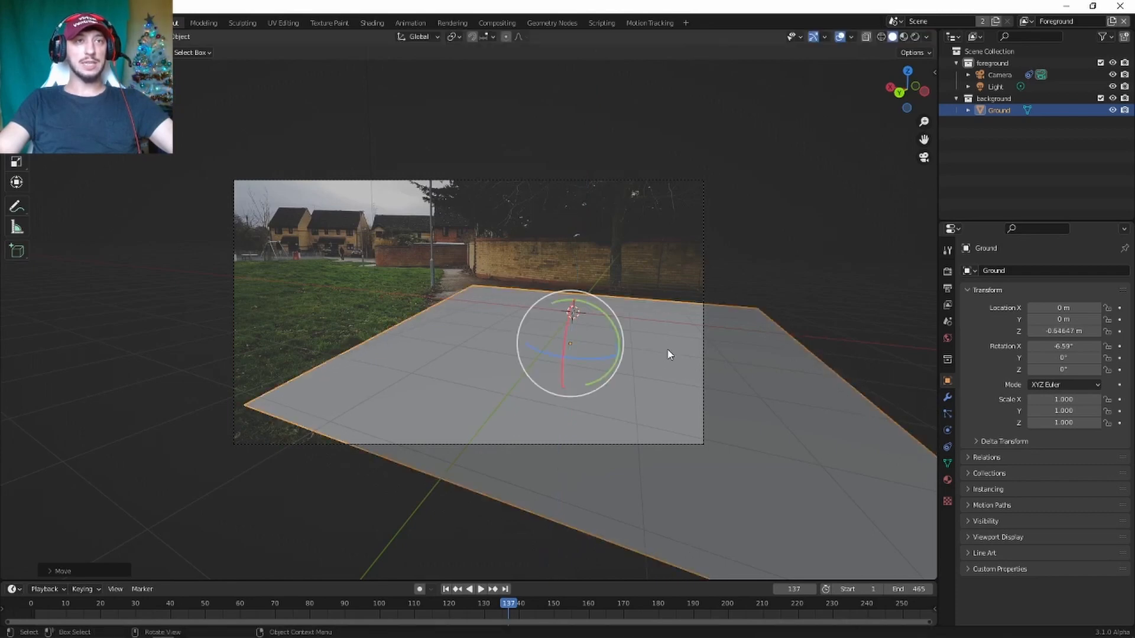
Play the animation to examine how the adjusted ground plane sticks to the path footage
key("space")
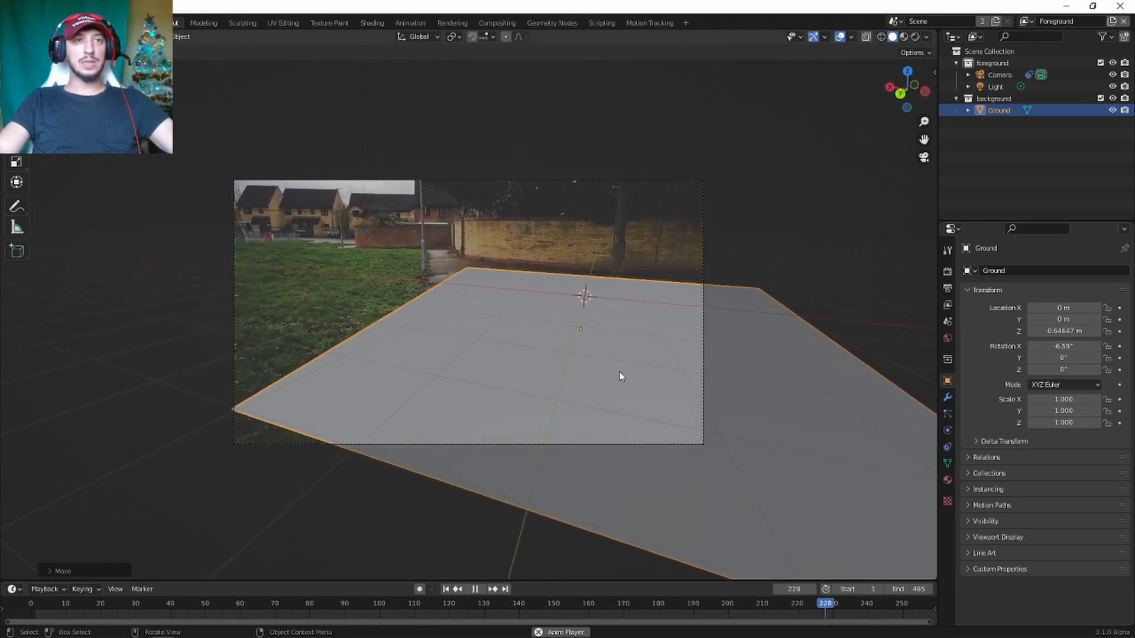
left_click(270, 291)
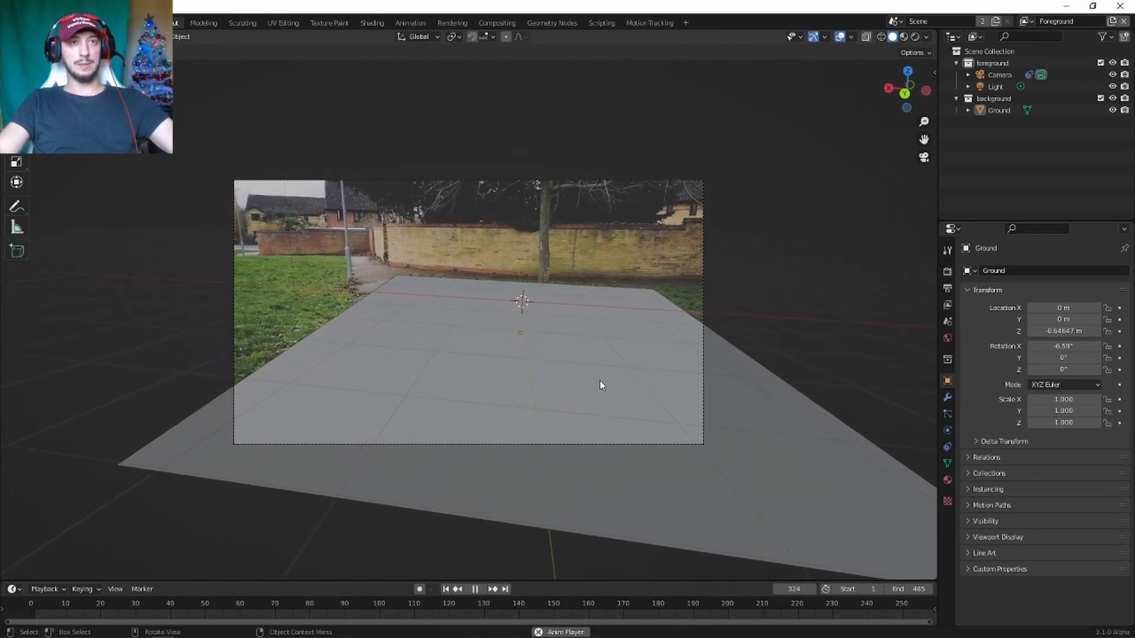
key("space")
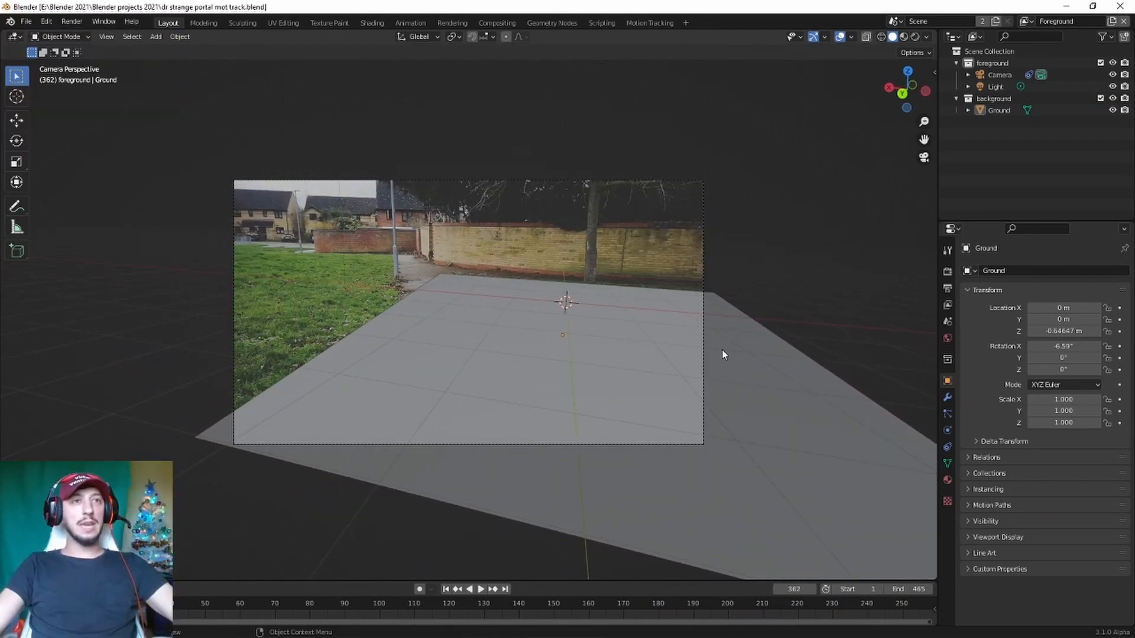
key("space")
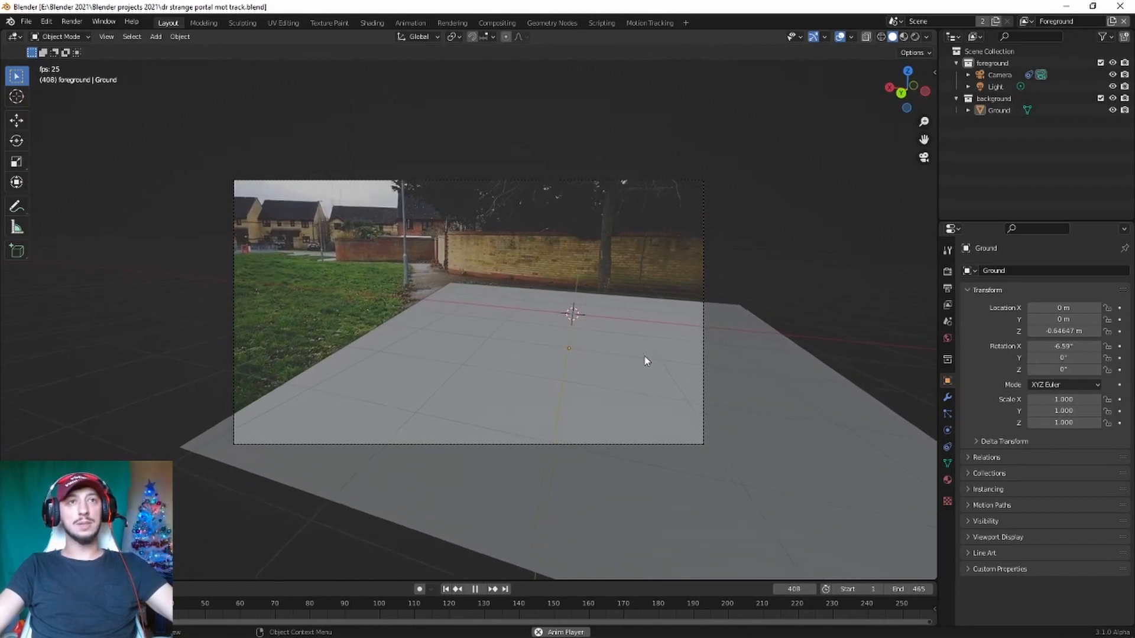
key("space")
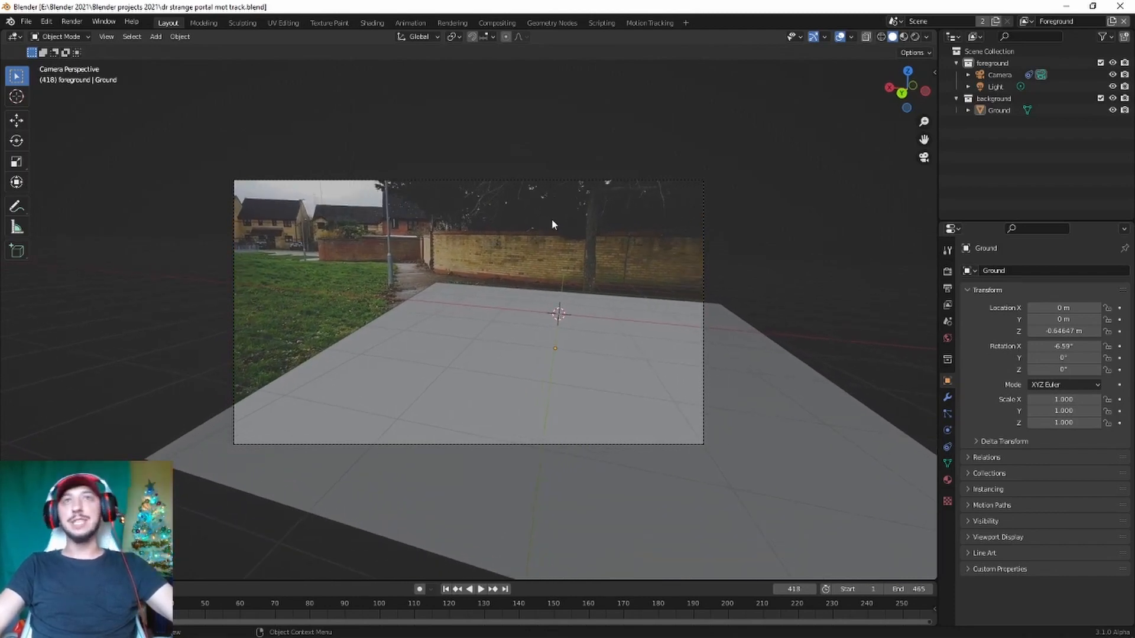
Delete the Ground plane, the background collection and the Light from the scene
left_click(999, 111)
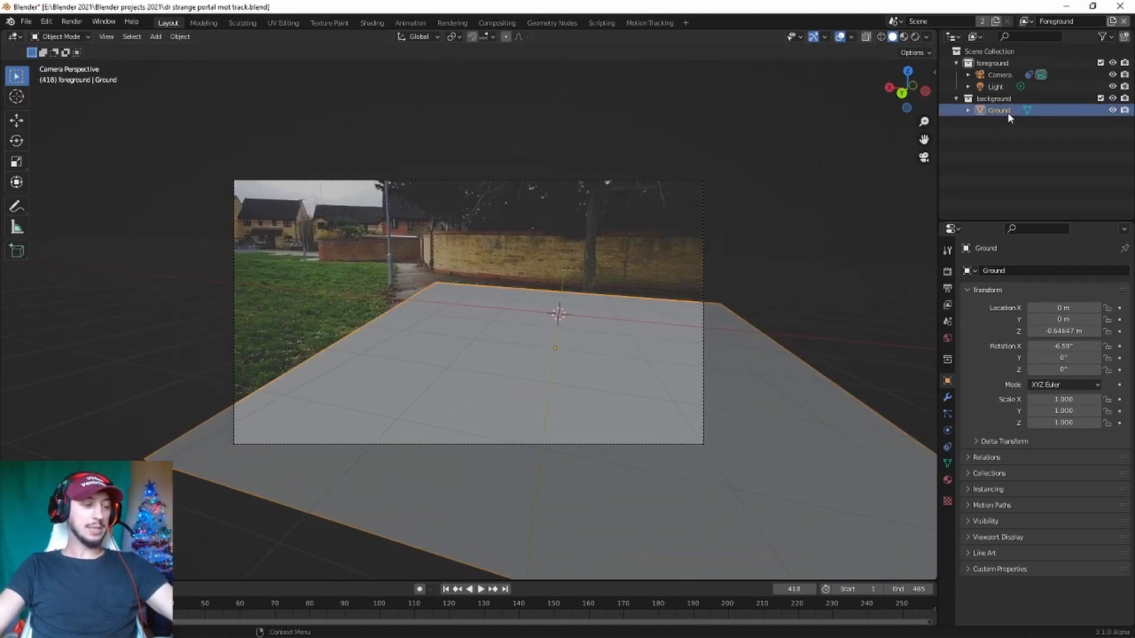
key("x")
left_click(995, 100)
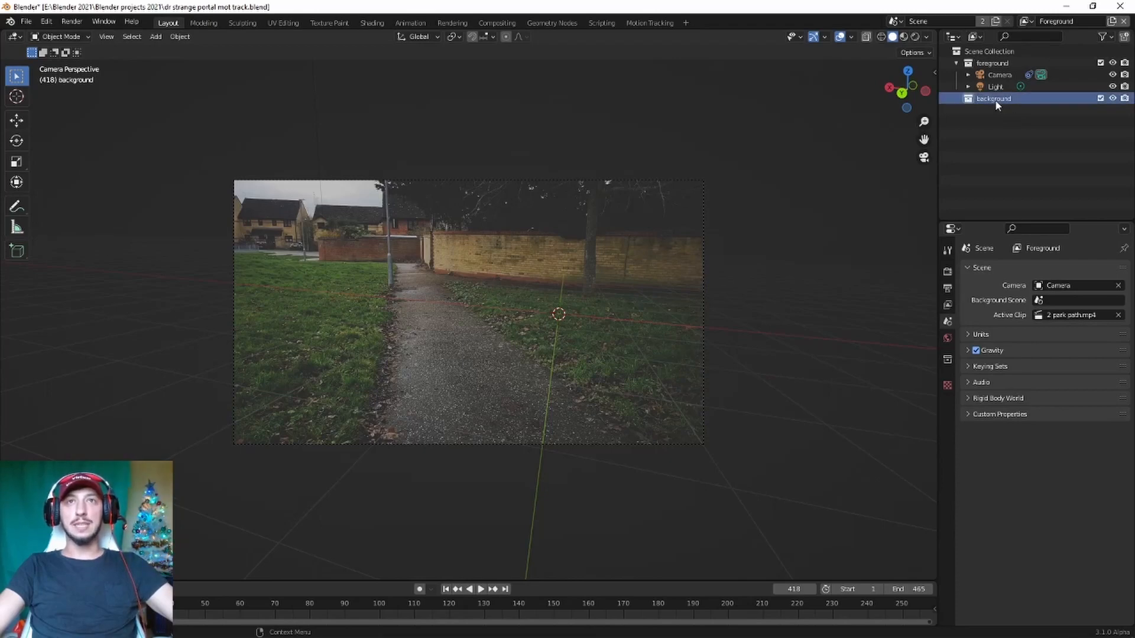
key("x")
left_click(998, 86)
key("x")
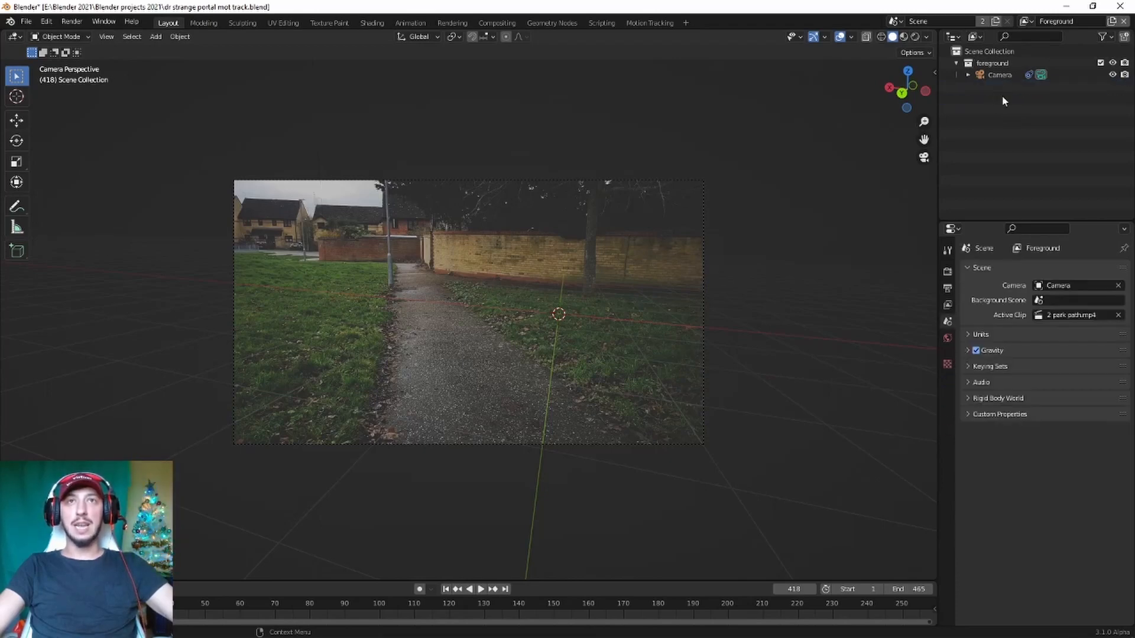
Rename the foreground collection as "Tracking scene"
double_click(999, 63)
key("BackSpace")
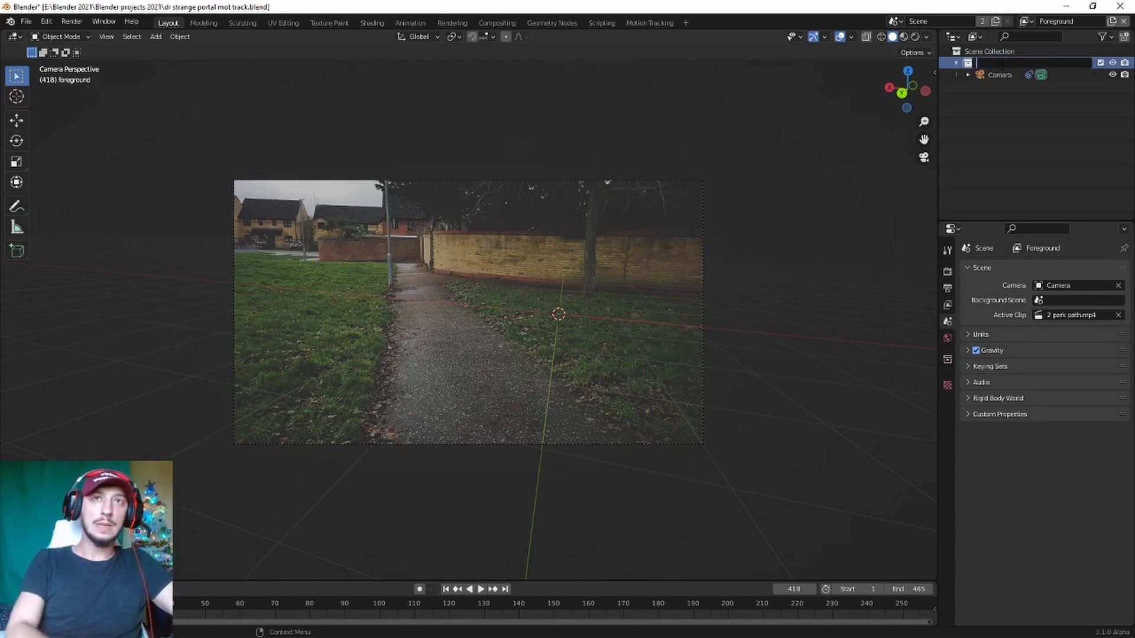
type("T")
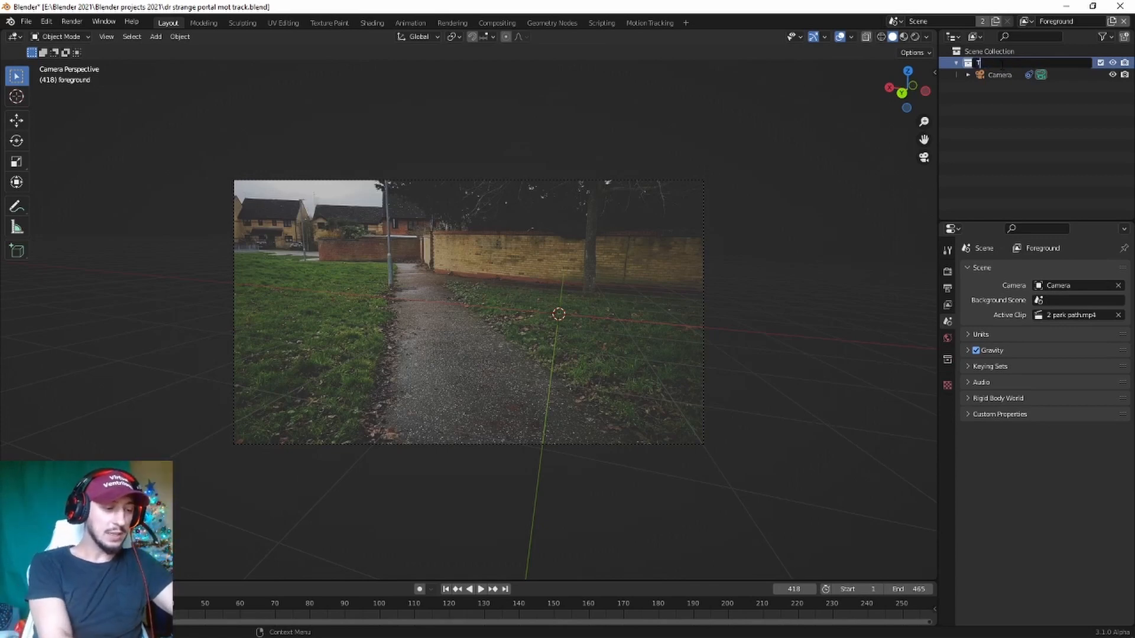
type("rack")
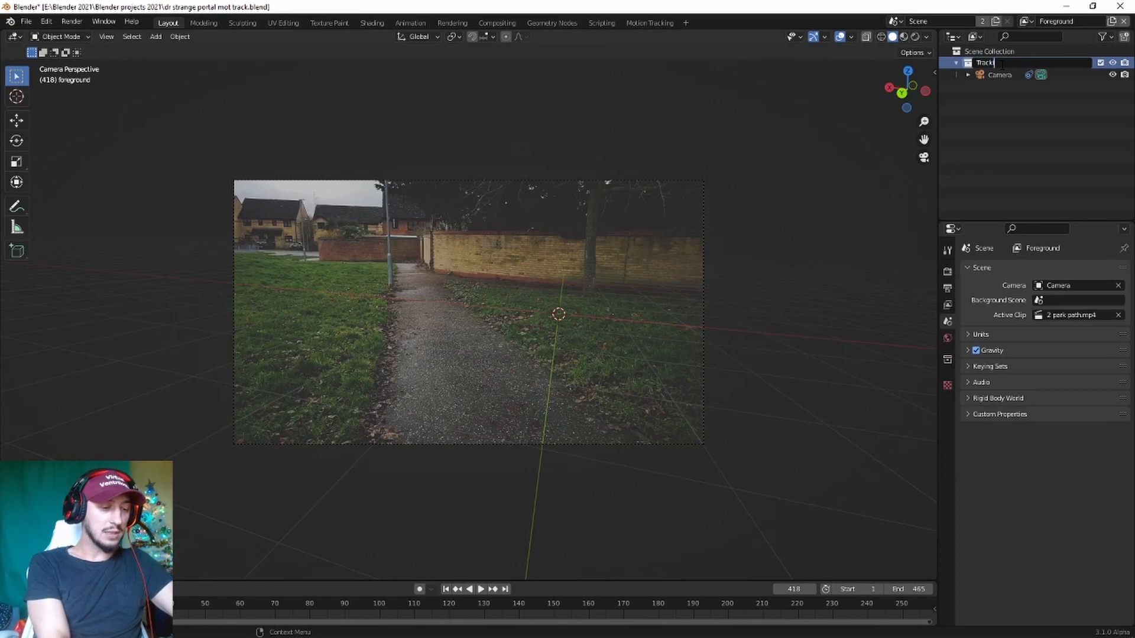
type("ing s")
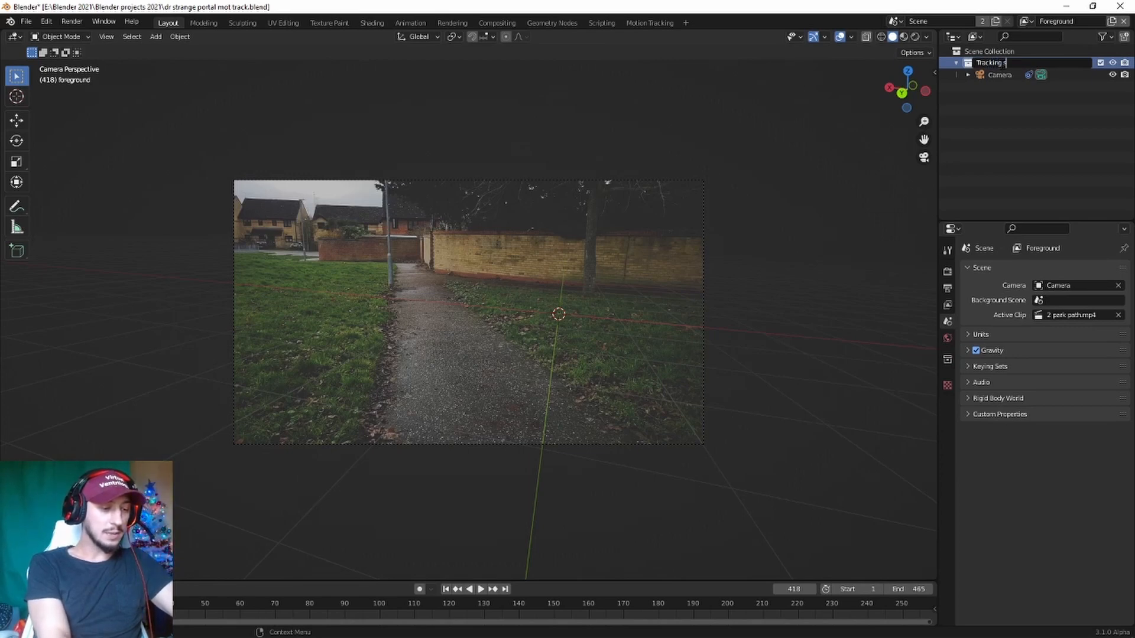
type("cene")
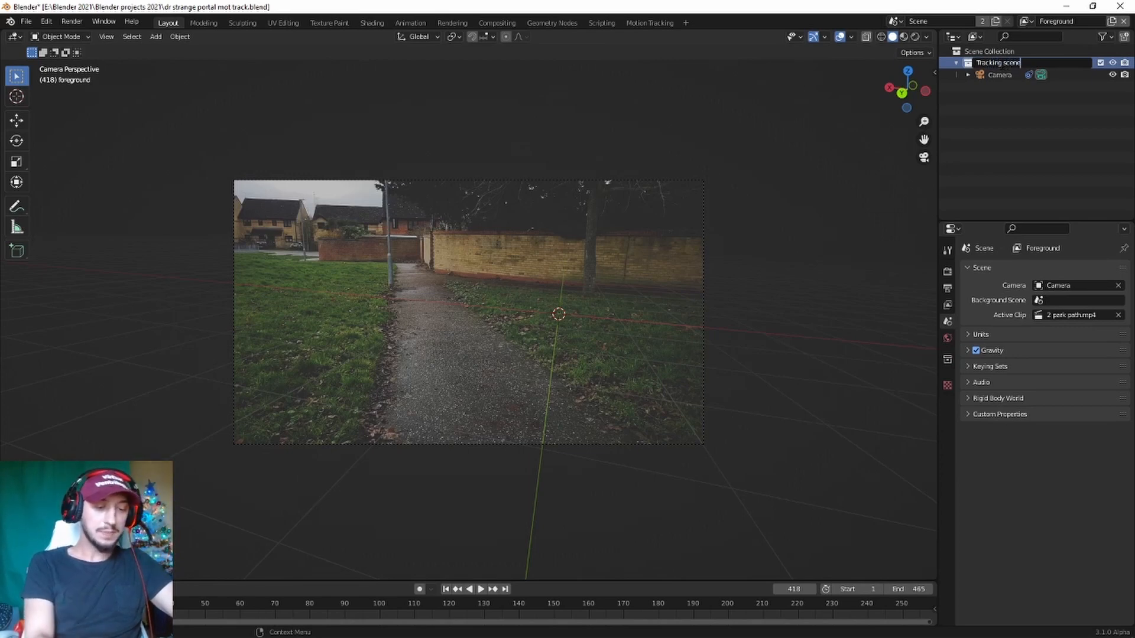
key("Return")
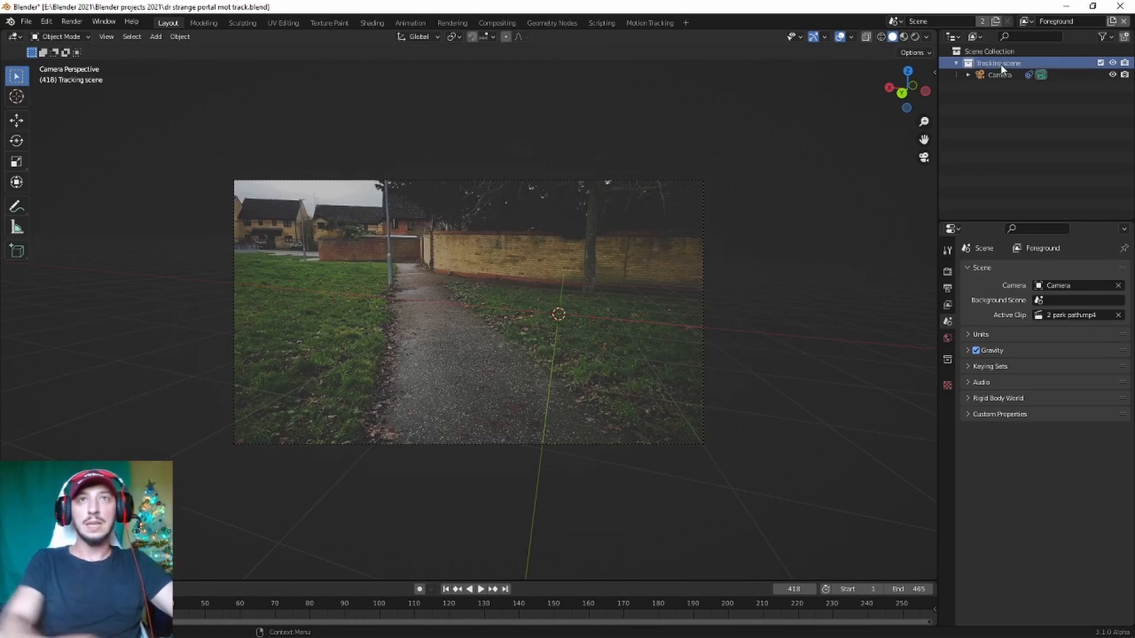
Append the collection named Collection from "portal tutorial file.blend" into the top-level Scene Collection
left_click(956, 63)
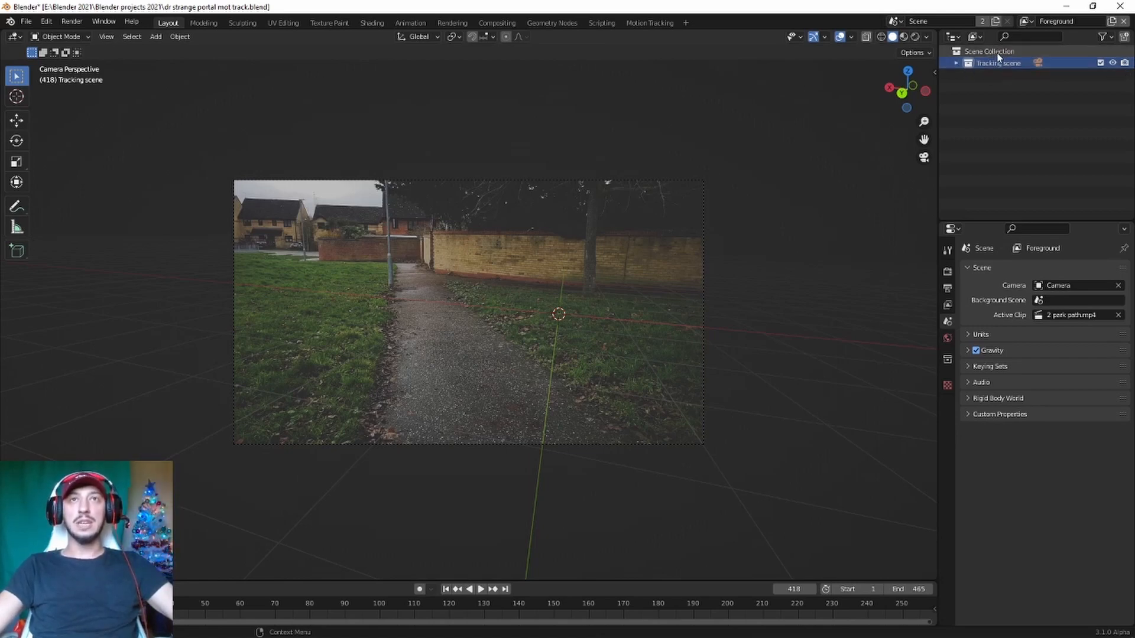
left_click(996, 52)
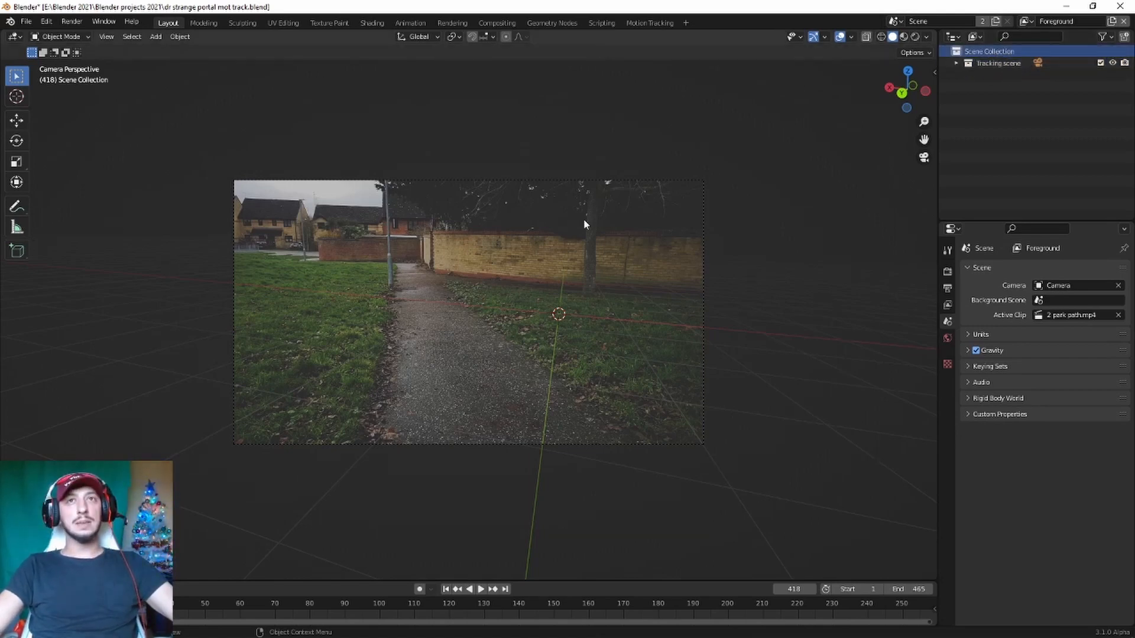
left_click(27, 22)
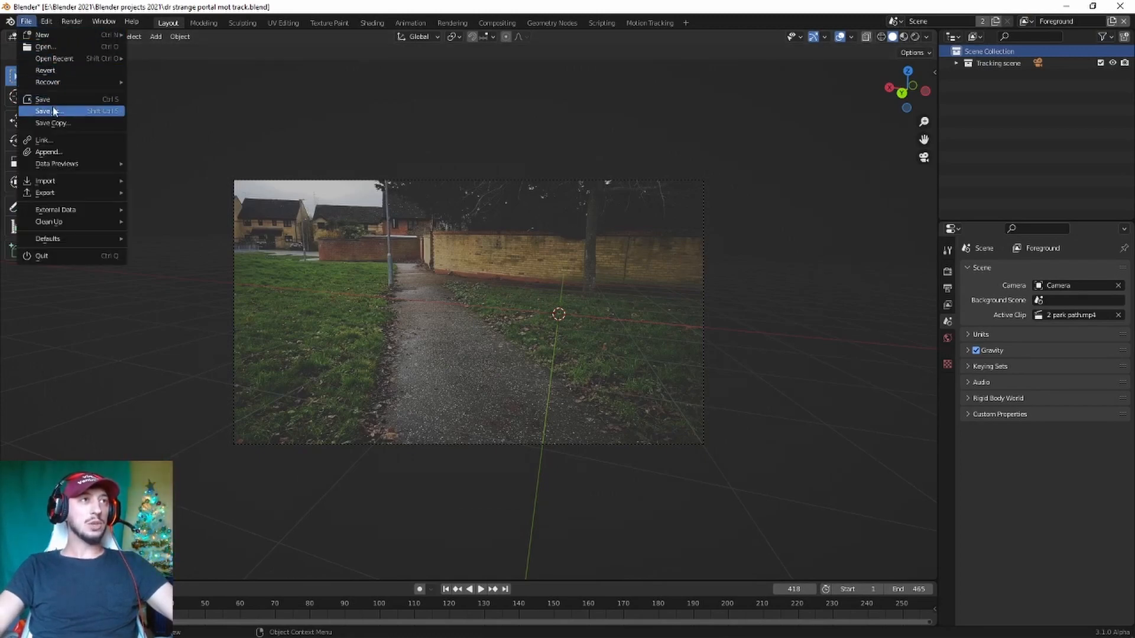
left_click(70, 153)
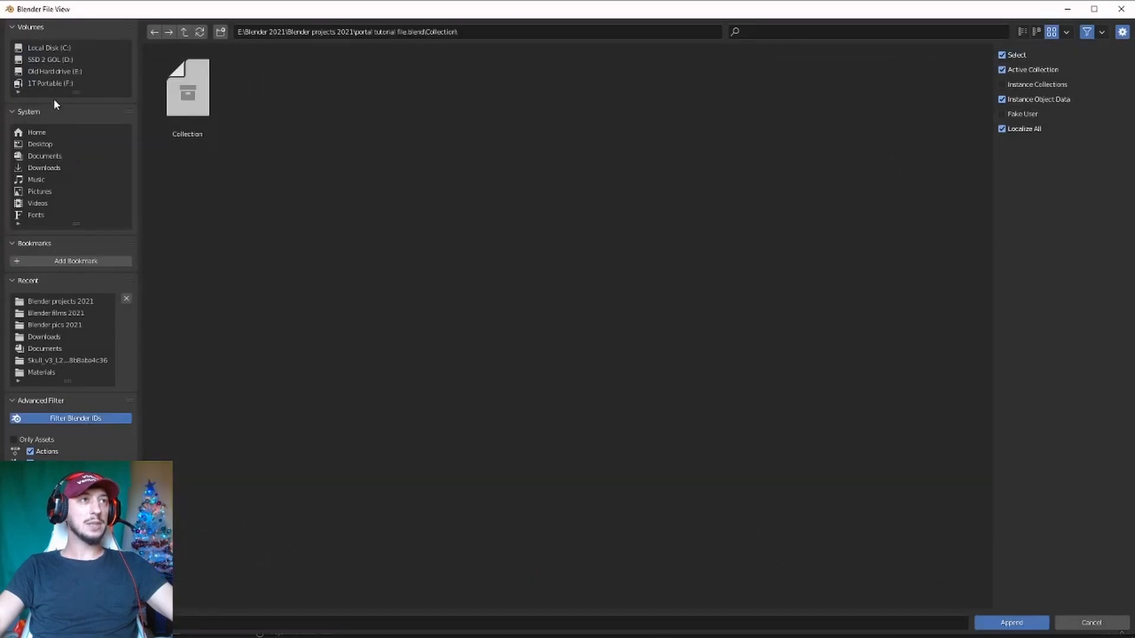
key("BackSpace")
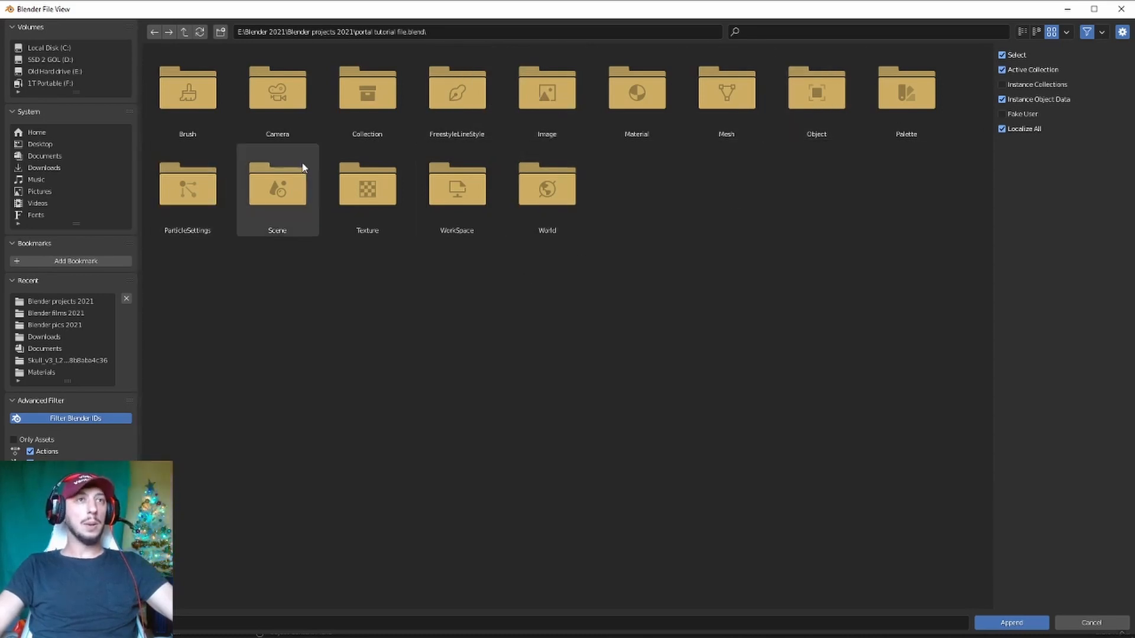
left_click(368, 102)
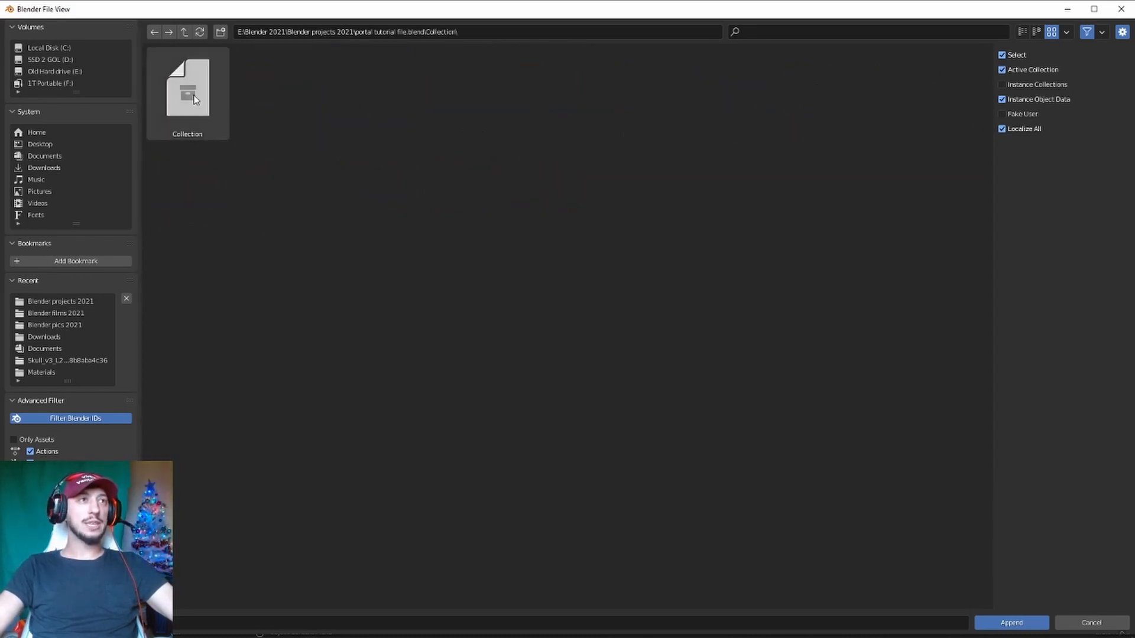
double_click(195, 99)
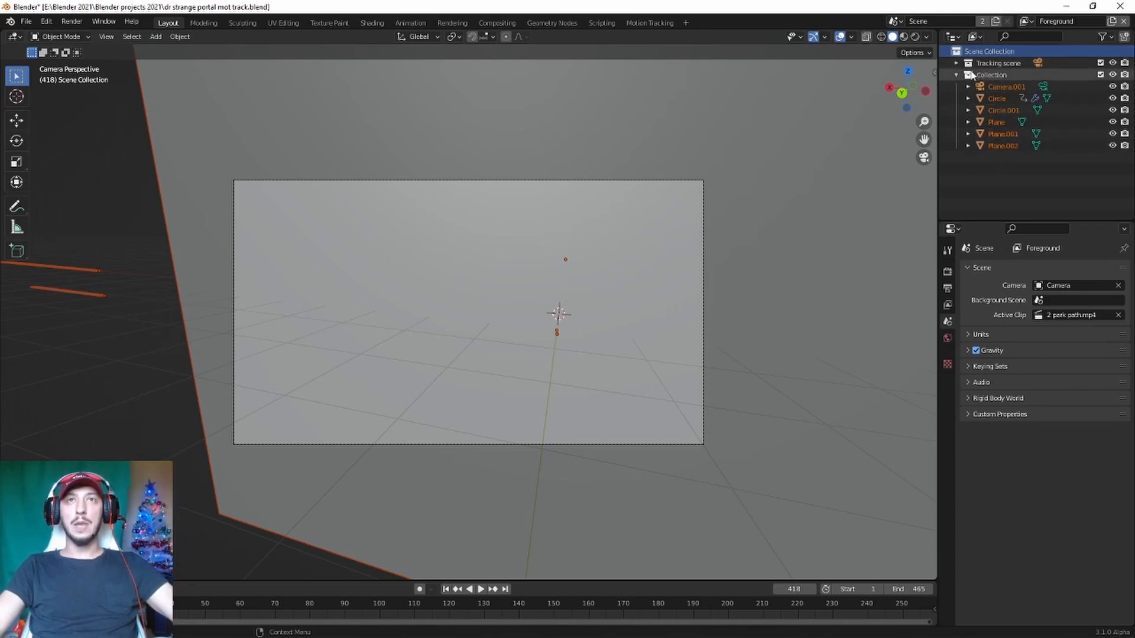
Rename the appended collection as "Portal"
double_click(1012, 74)
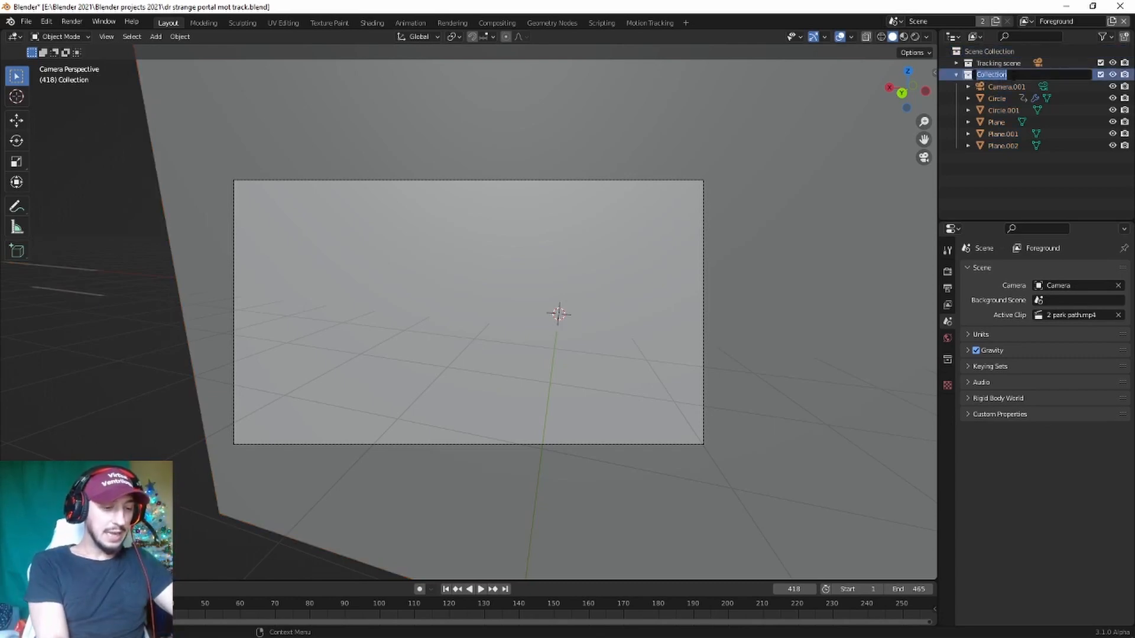
type("Fo")
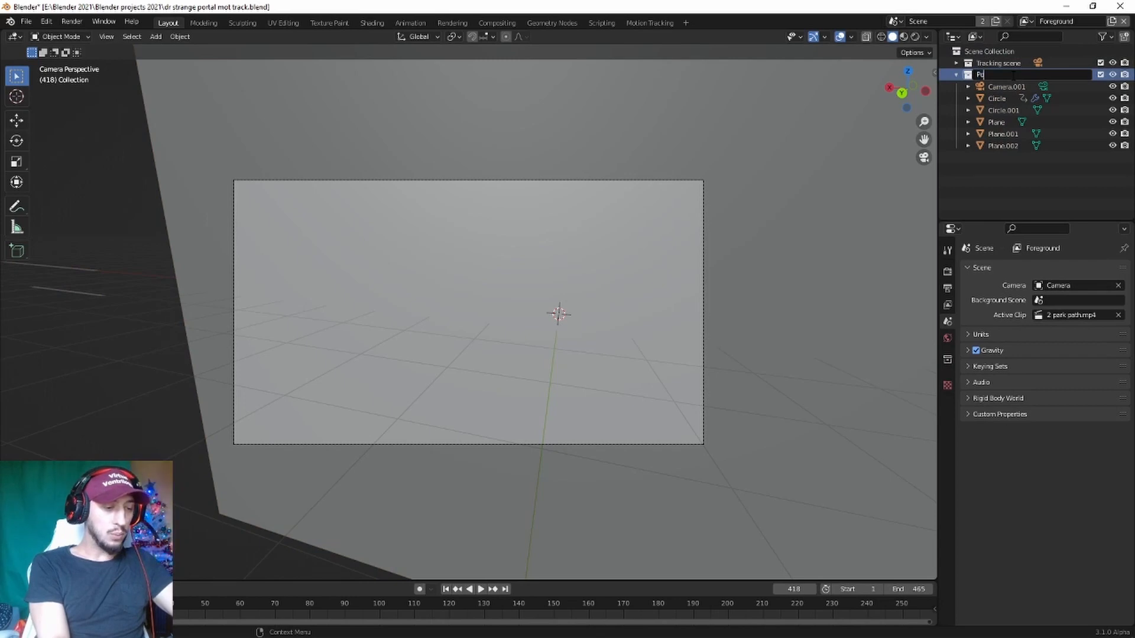
type("rtal")
key("Return")
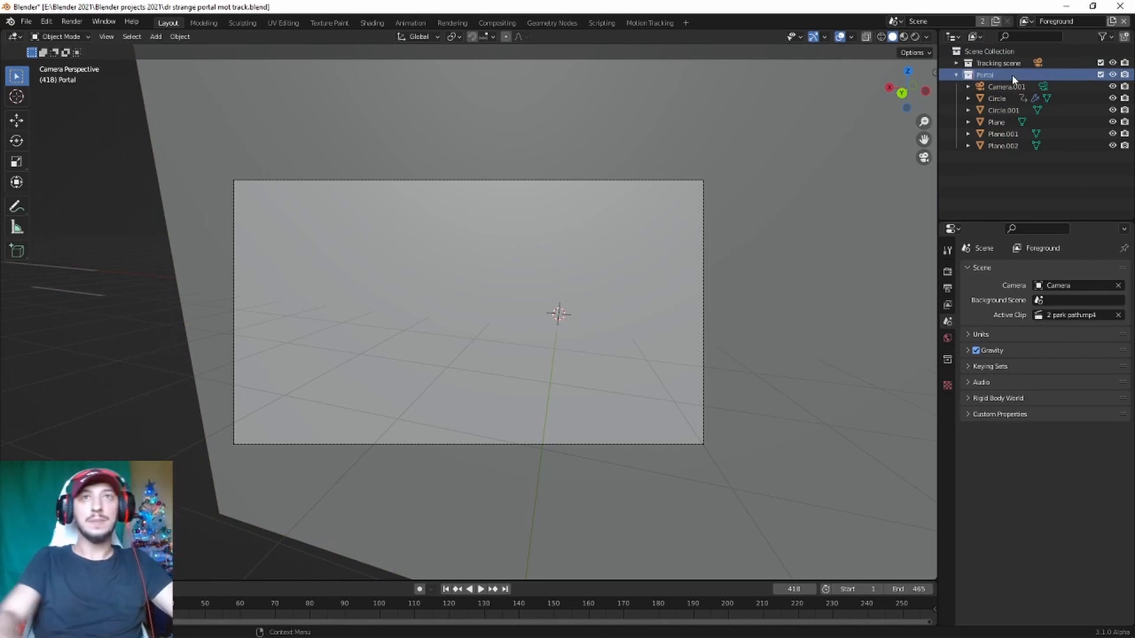
Delete the appended Camera.001 and the large Plane.002 from the Portal collection
left_click(1010, 86)
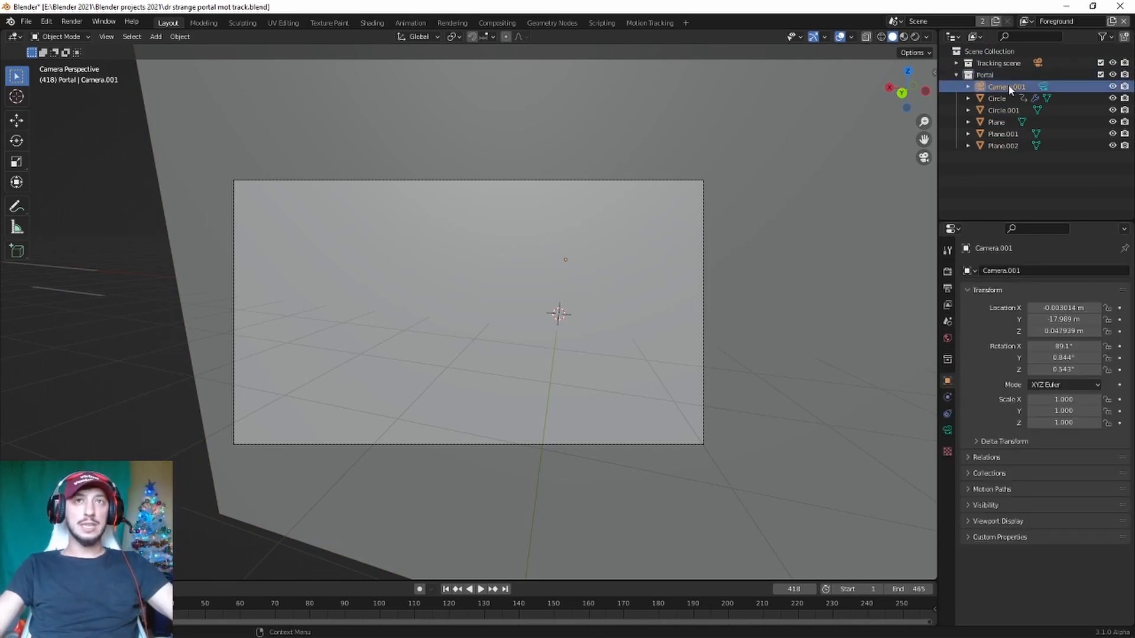
key("Delete")
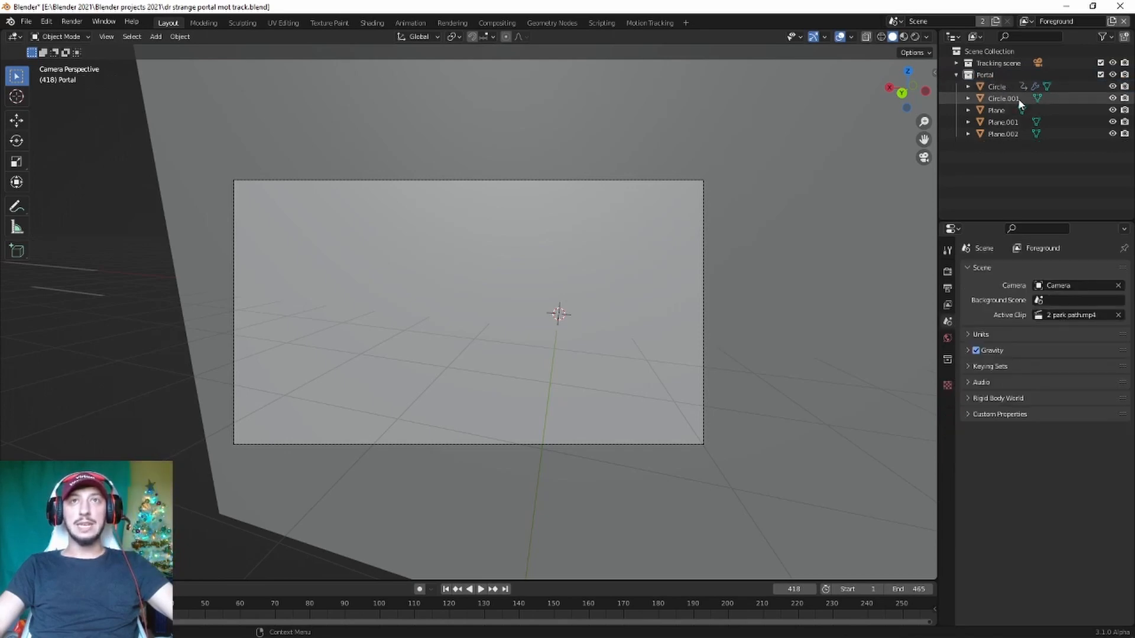
left_click(1014, 111)
left_click(791, 139)
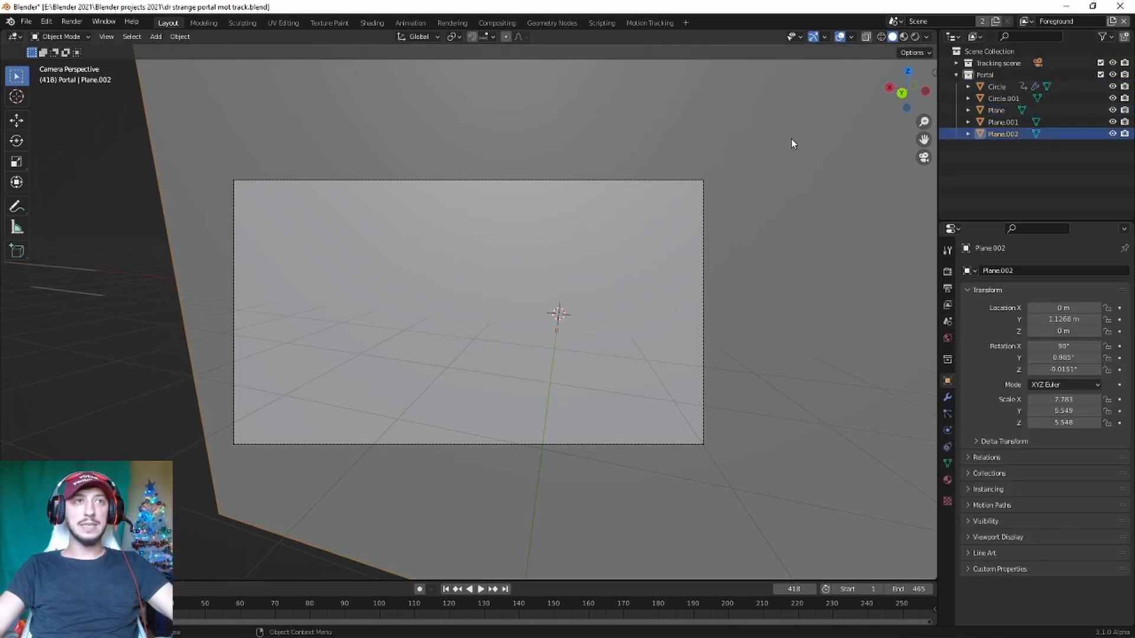
key("x")
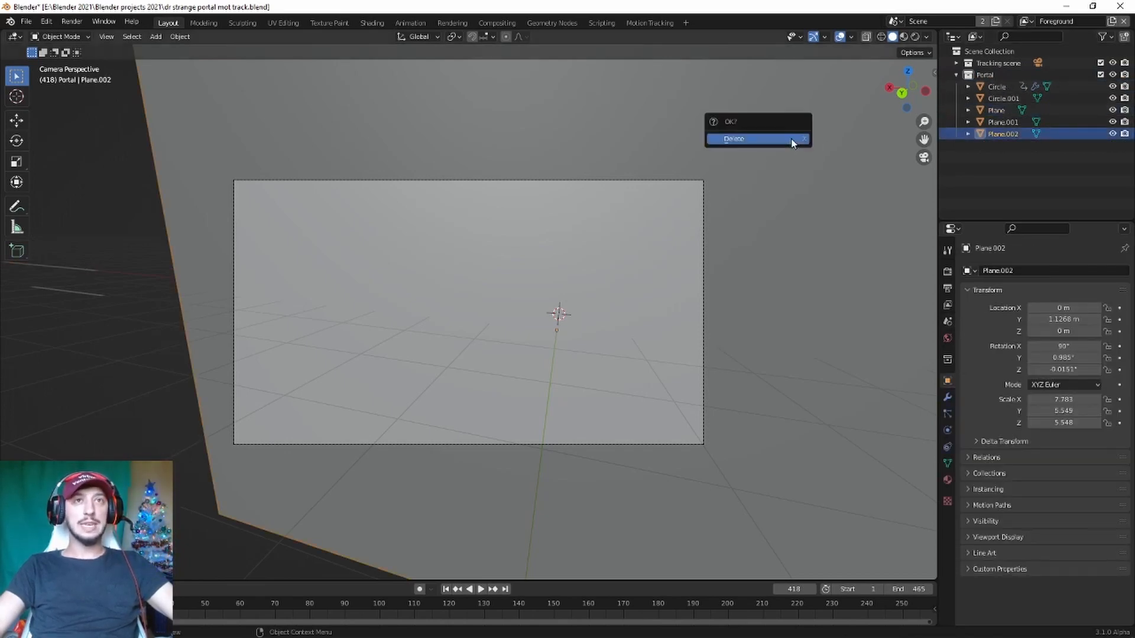
left_click(792, 139)
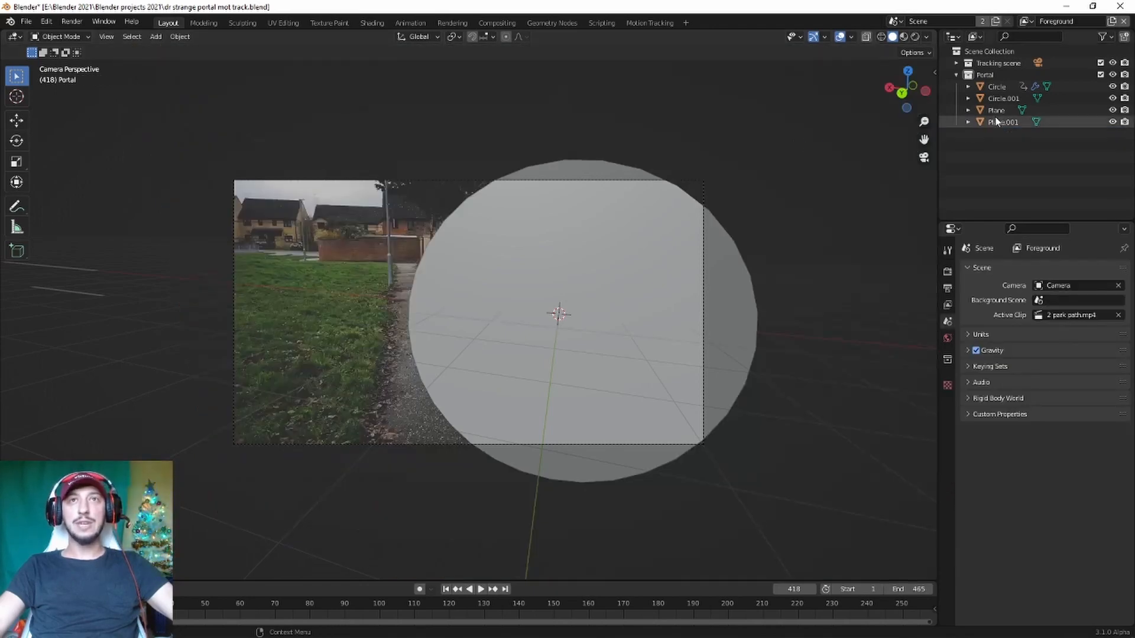
Rename the Circle object in the Portal collection as "Portal"
left_click(1006, 86)
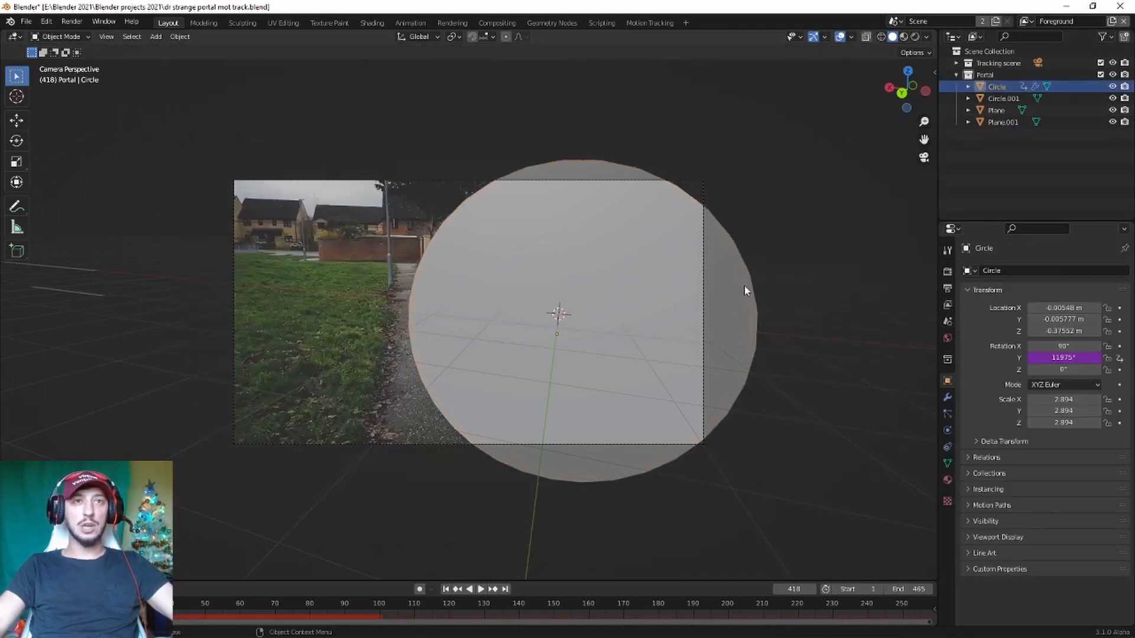
left_click(1006, 98)
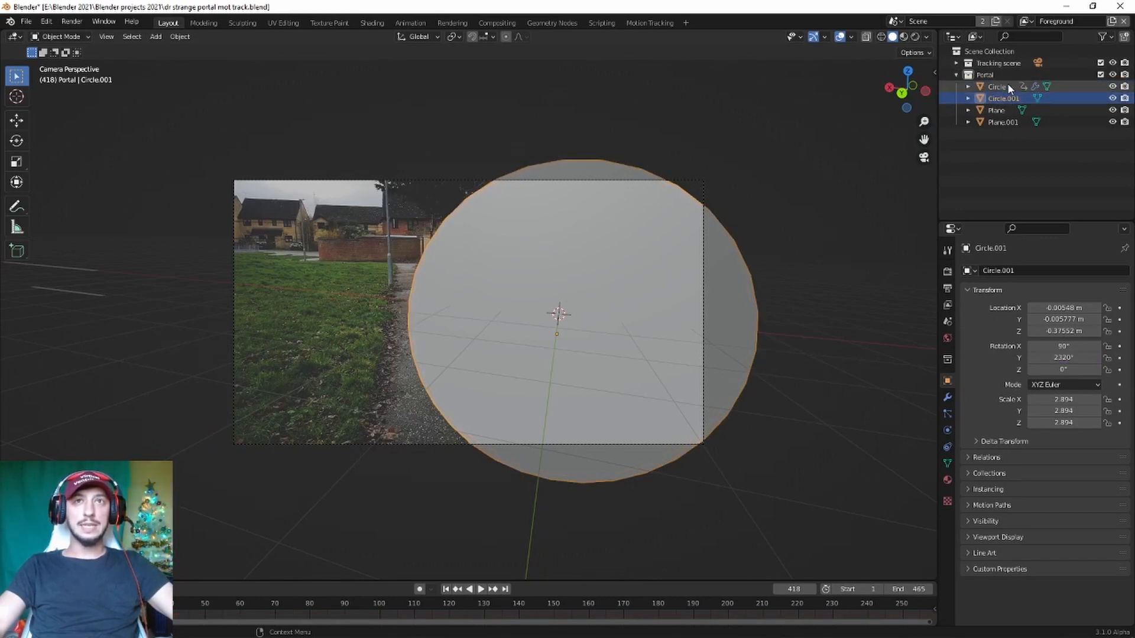
left_click(1007, 85)
double_click(997, 86)
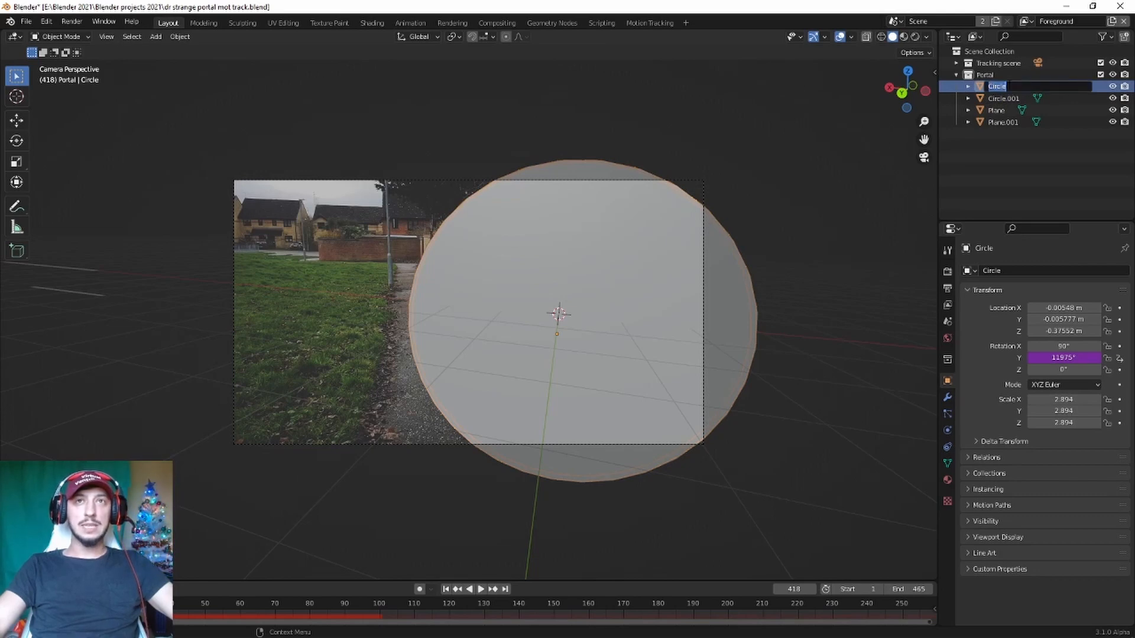
type("Po")
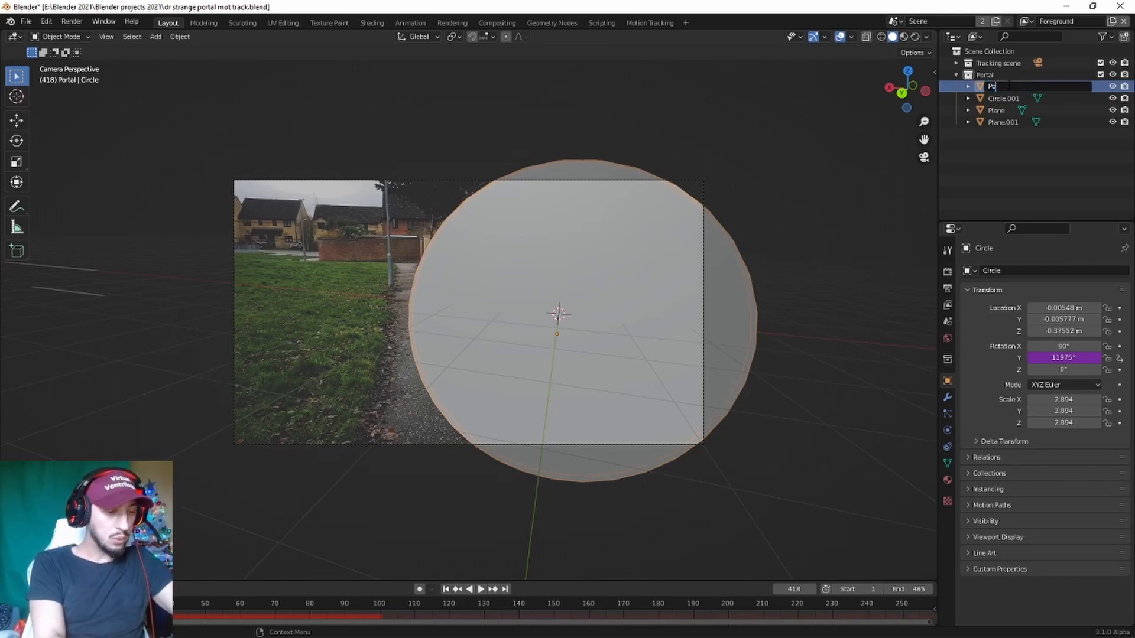
type("rtal")
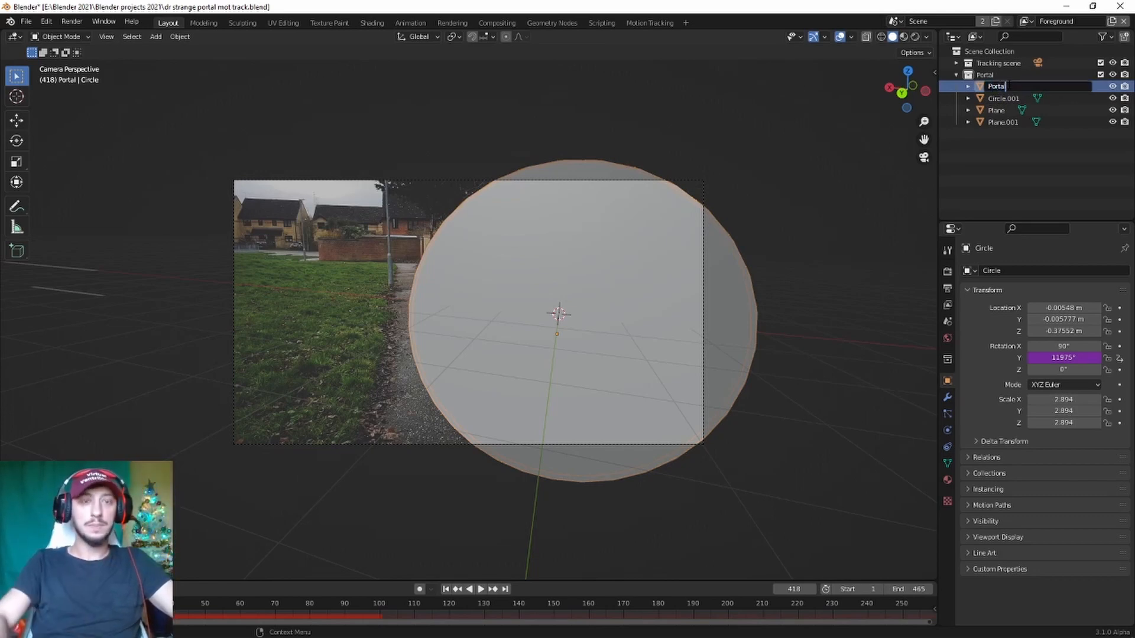
key("Return")
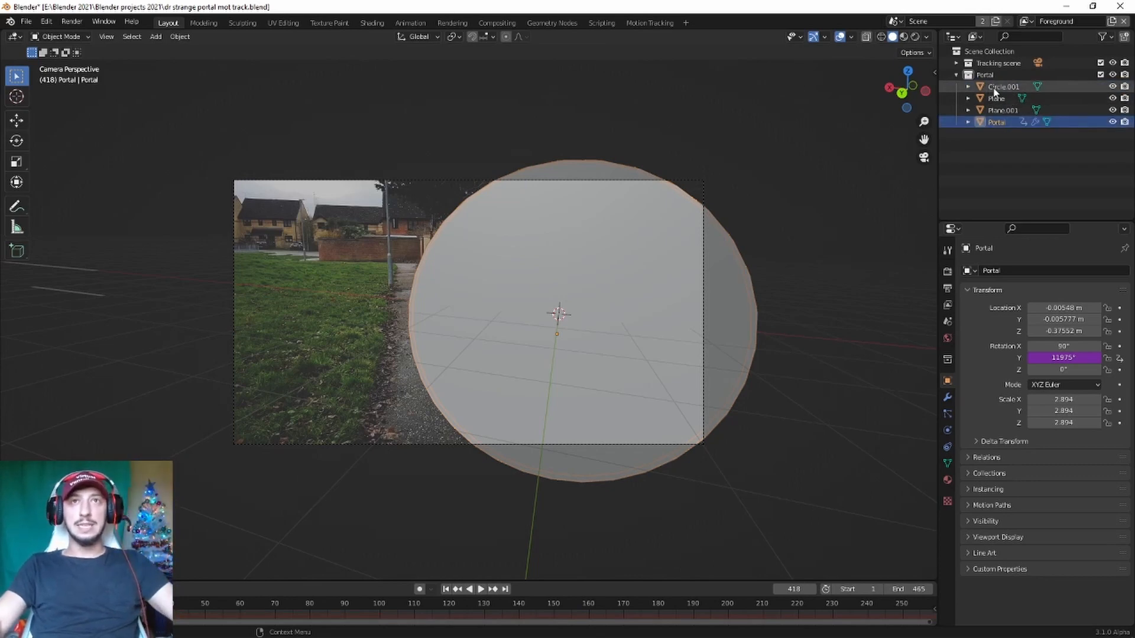
Rename the Circle.001 object as "inner portal"
left_click(999, 87)
double_click(1011, 87)
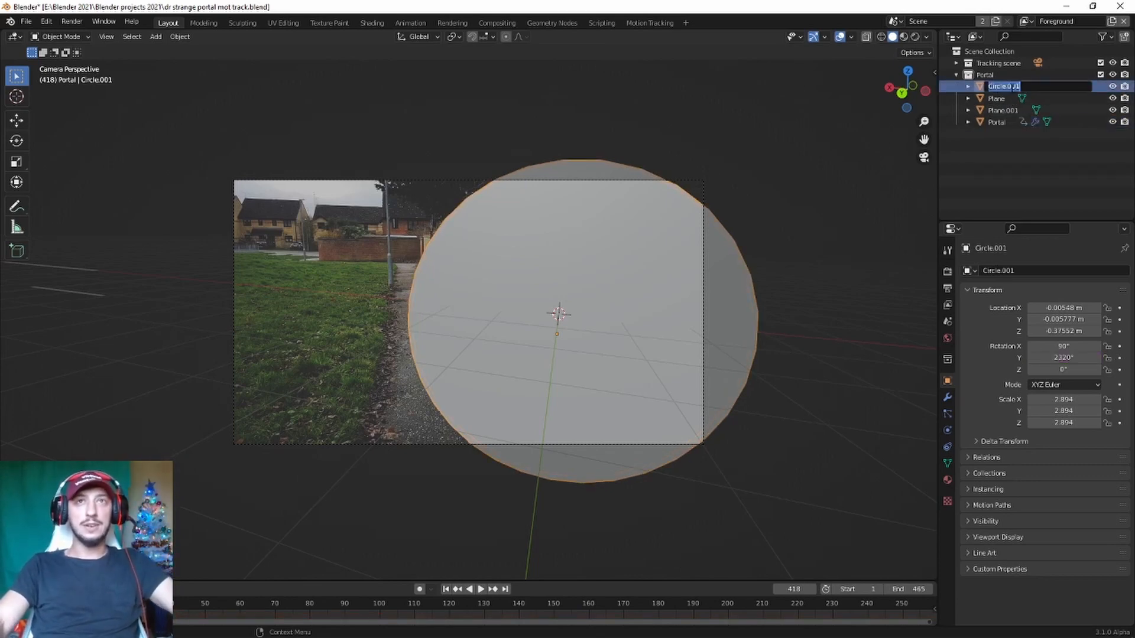
key("BackSpace")
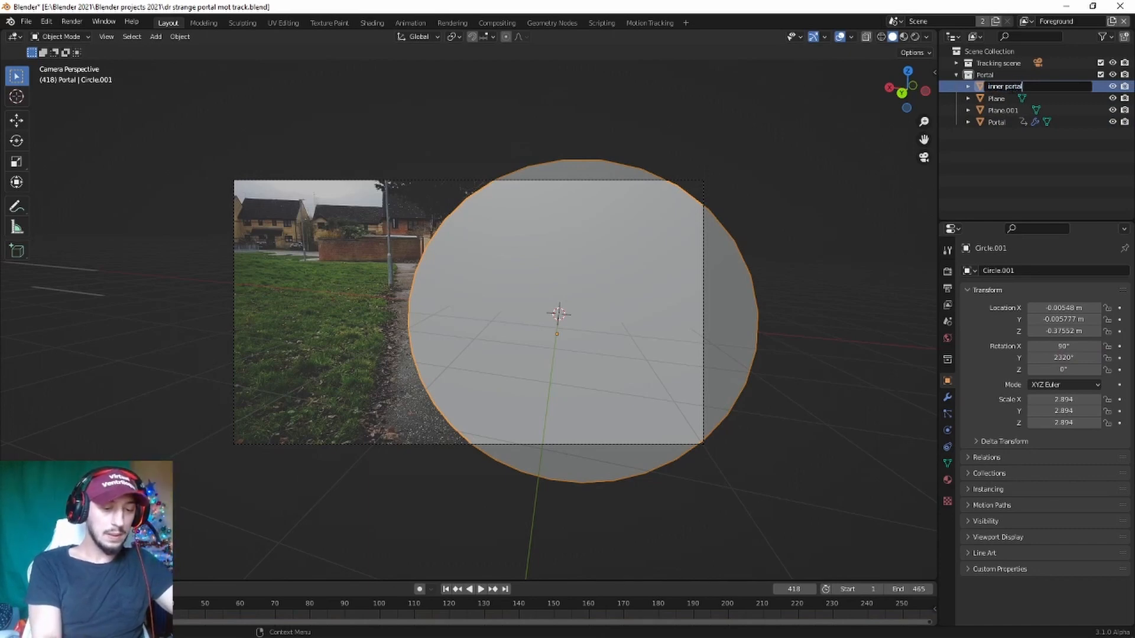
key("Return")
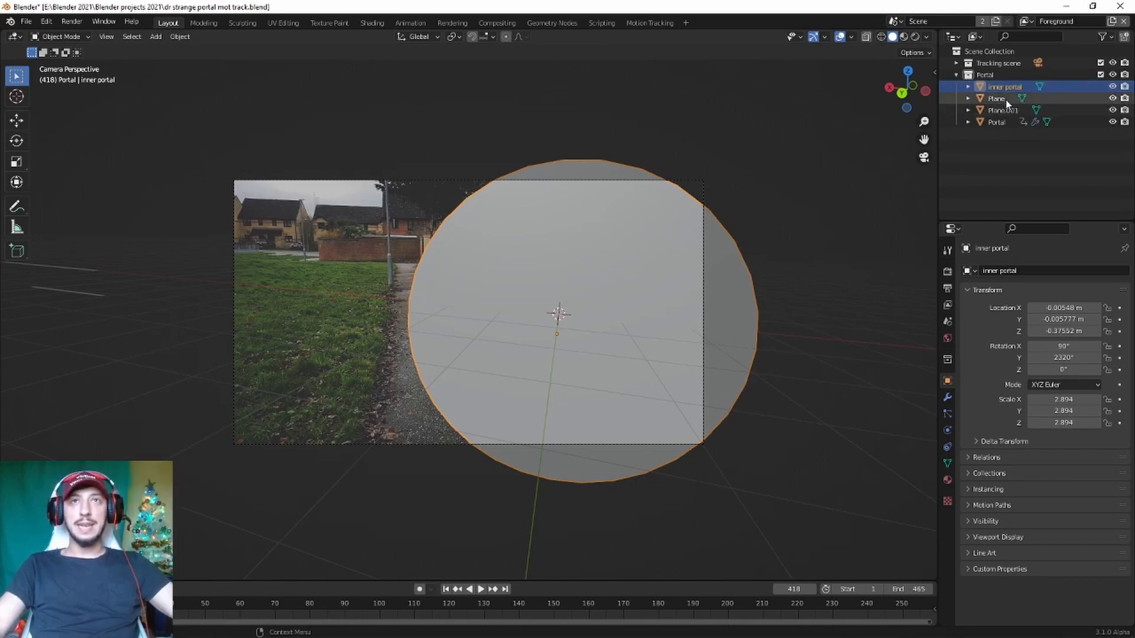
Rename the Plane object in the Portal collection as "Particle"
left_click(1007, 100)
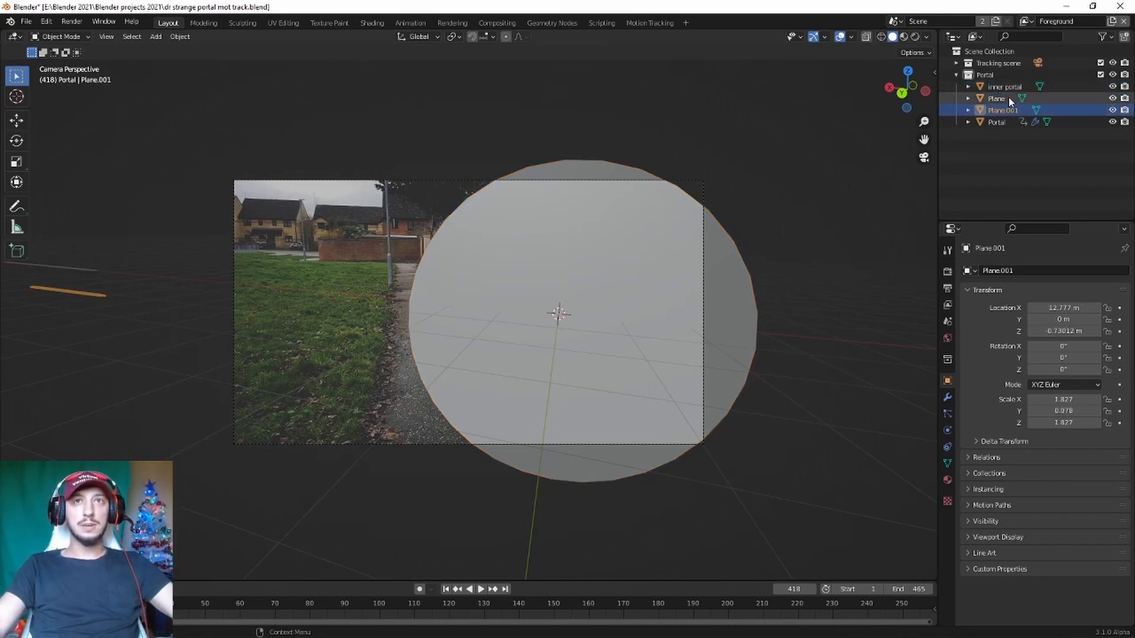
double_click(1007, 100)
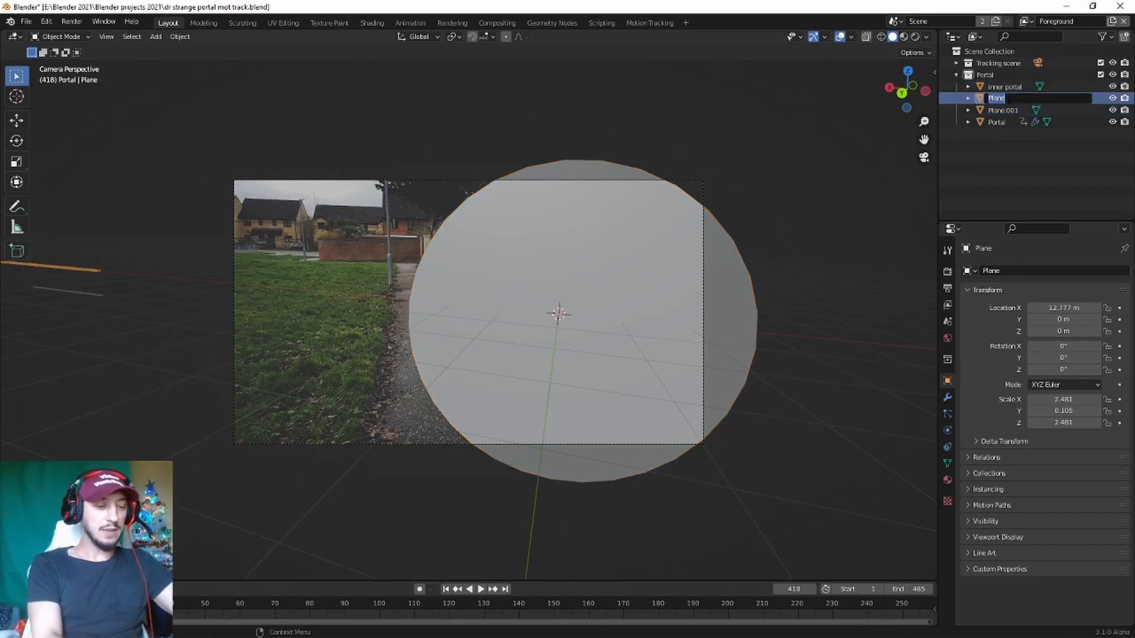
type("Port")
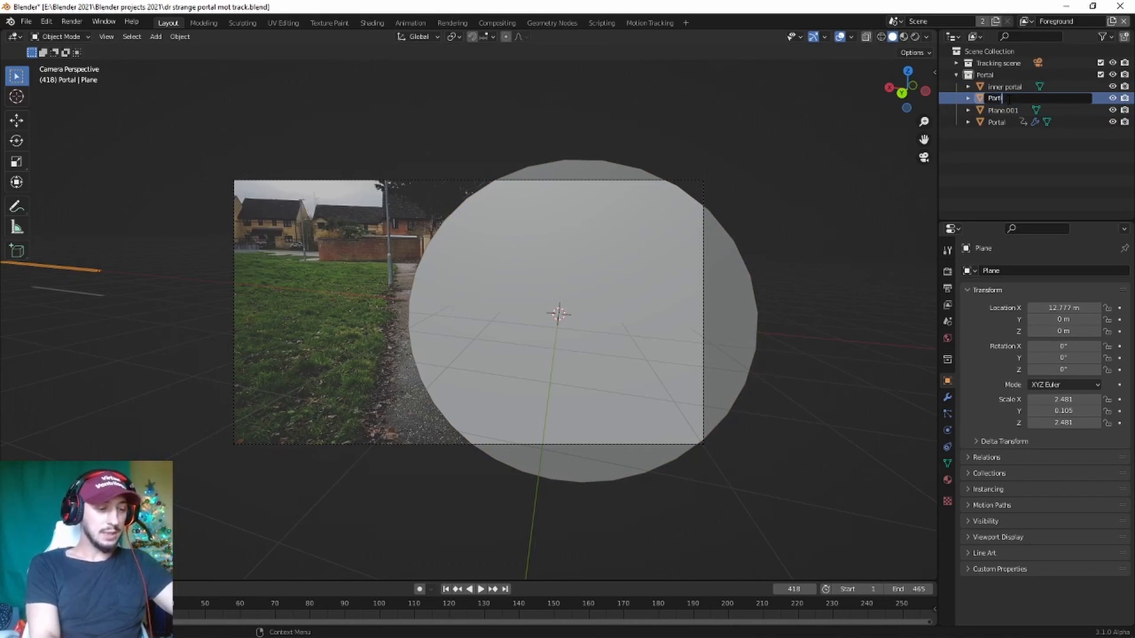
type("icle")
key("Return")
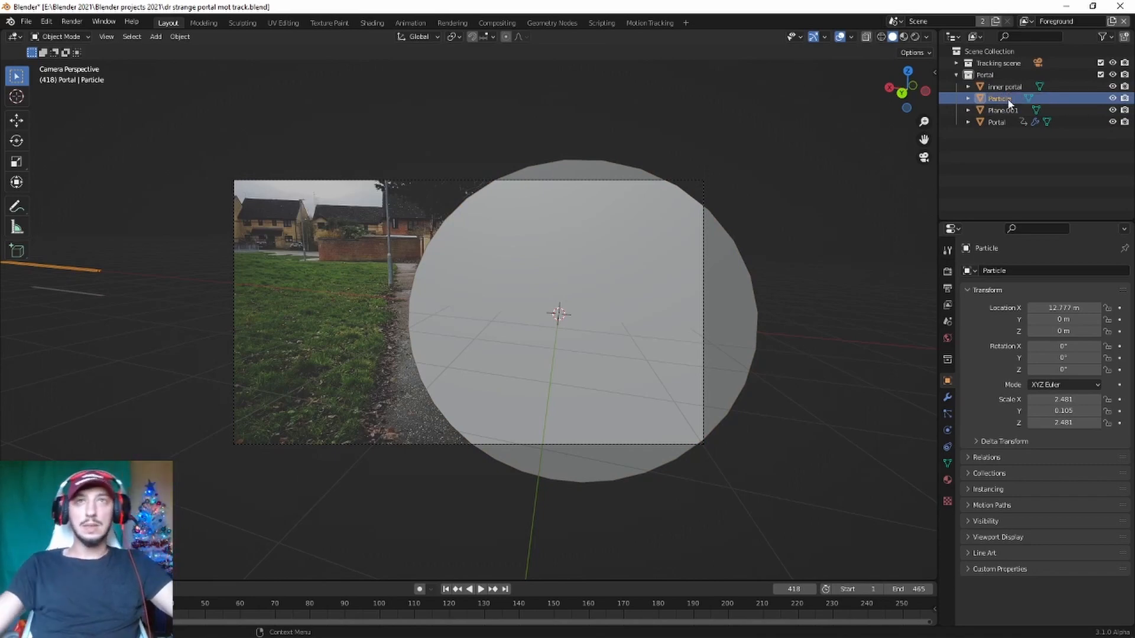
Rename the Plane.001 object as "Particle 1"
double_click(1014, 113)
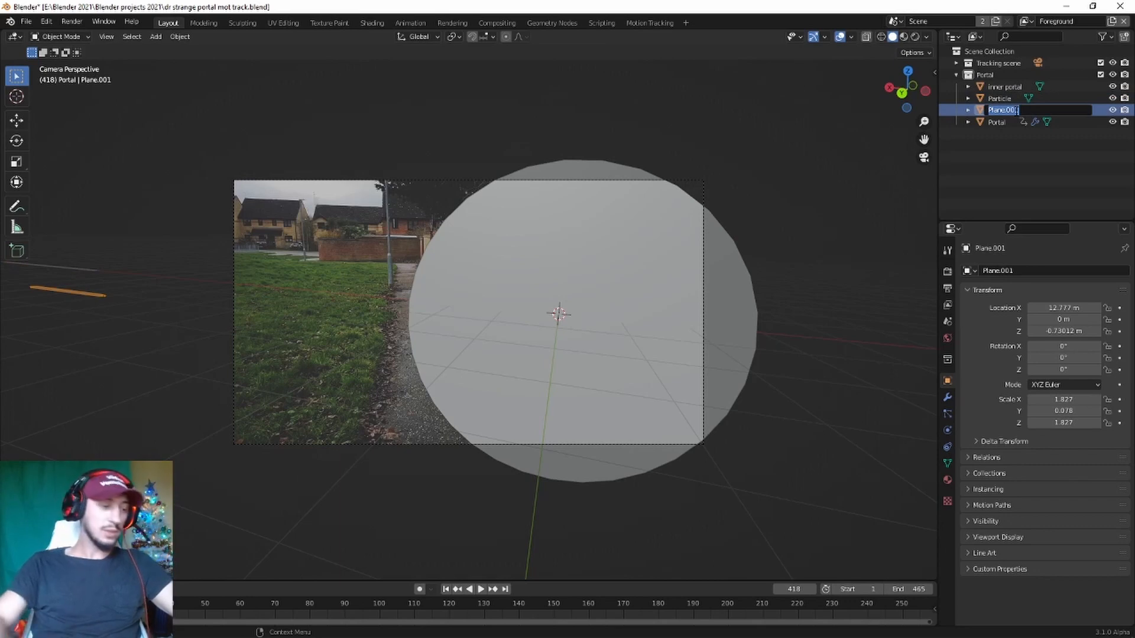
type("Po")
type("rt")
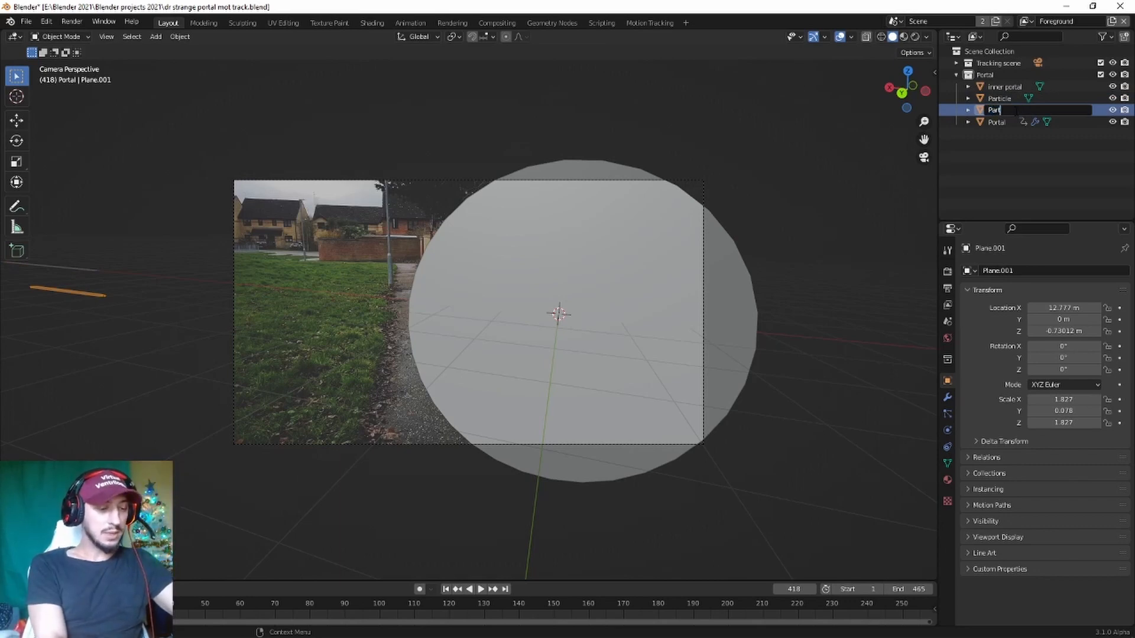
type("icle 1")
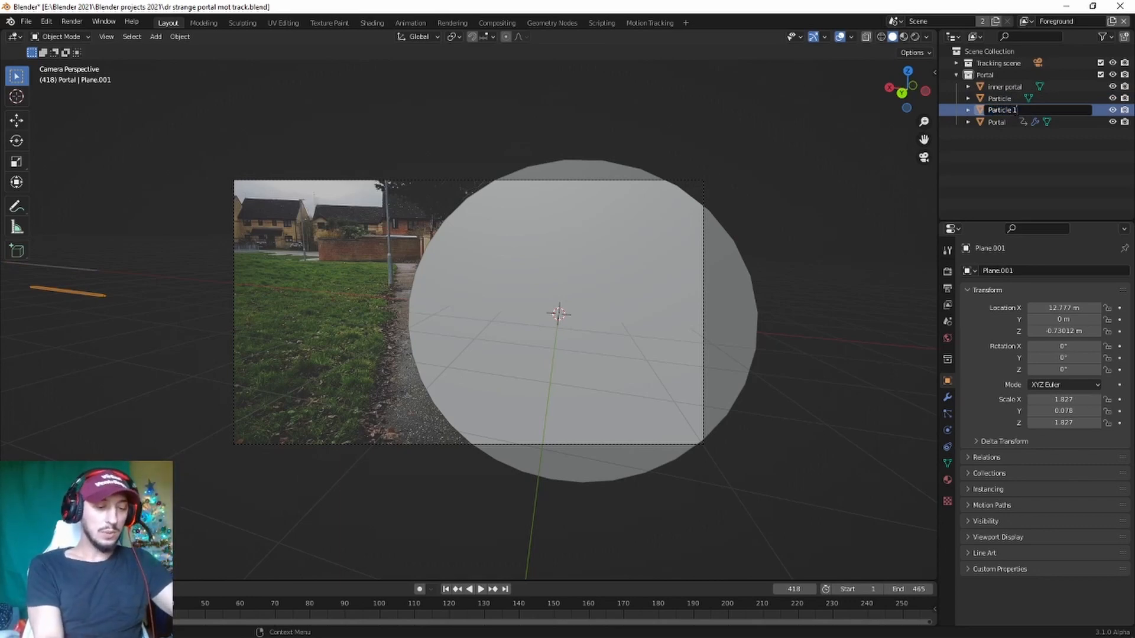
key("Return")
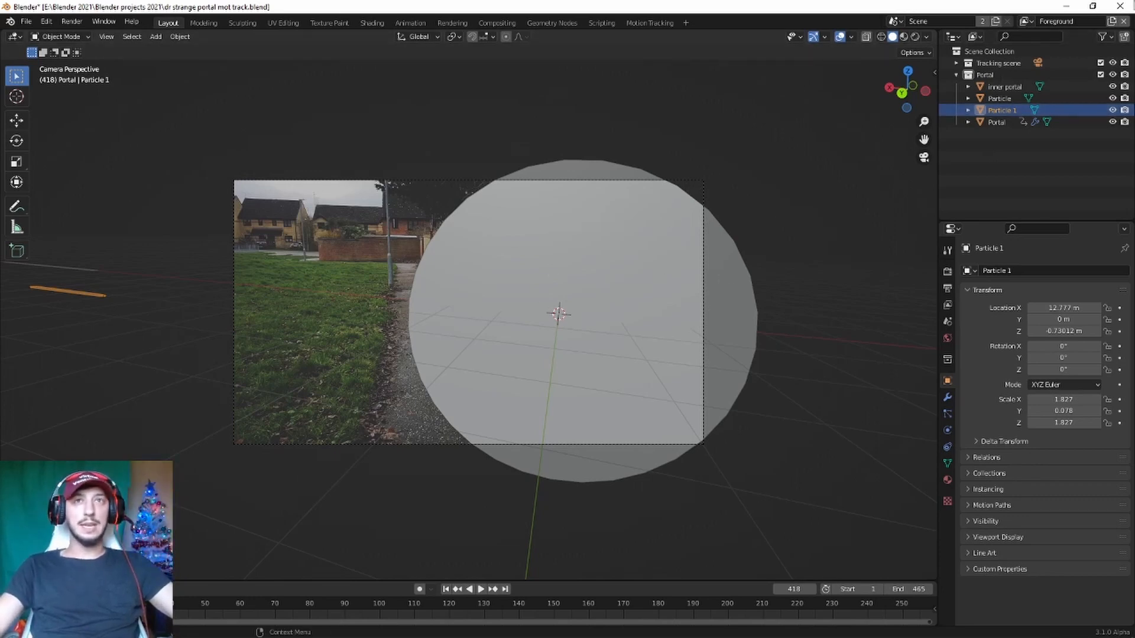
Collapse the Portal collection, make the Scene Collection active and show the viewport in rendered shading
left_click(956, 76)
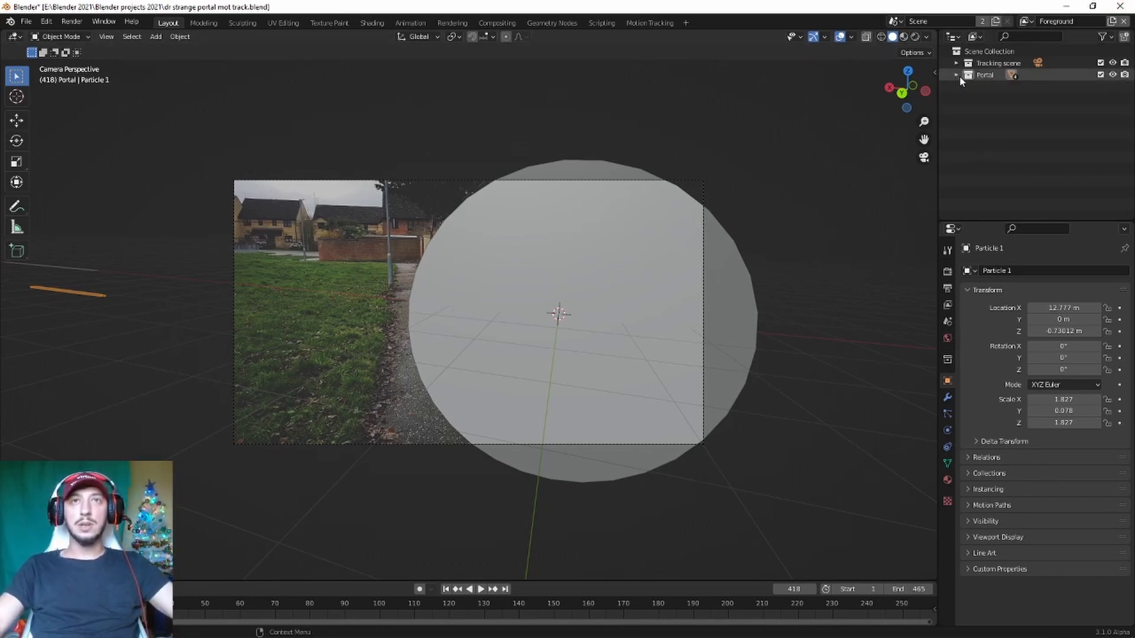
left_click(998, 54)
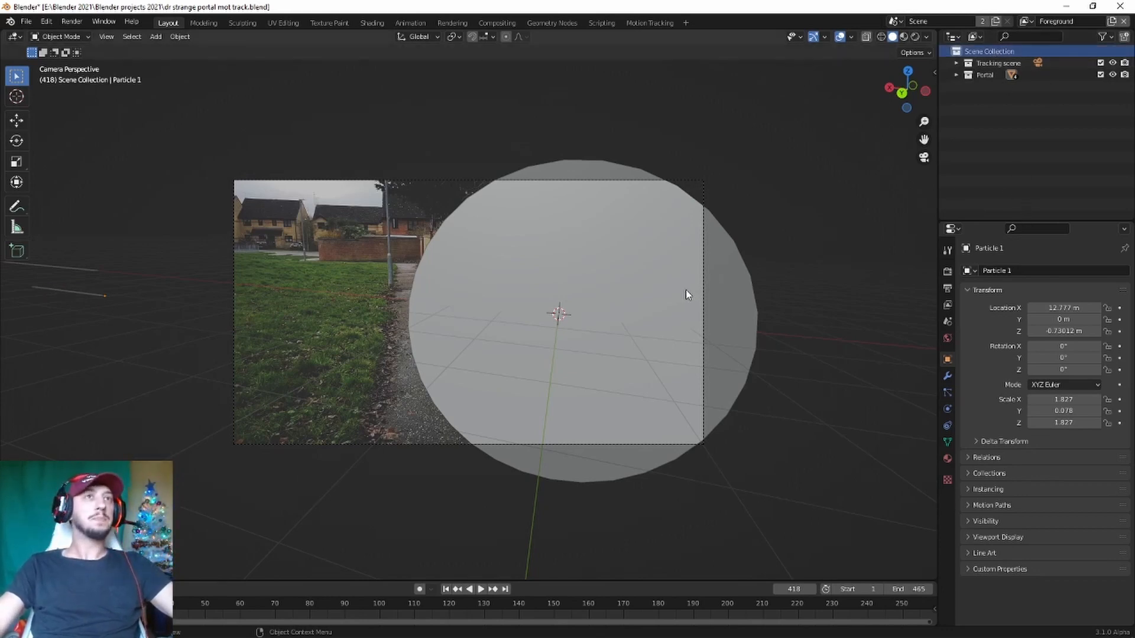
left_click(915, 36)
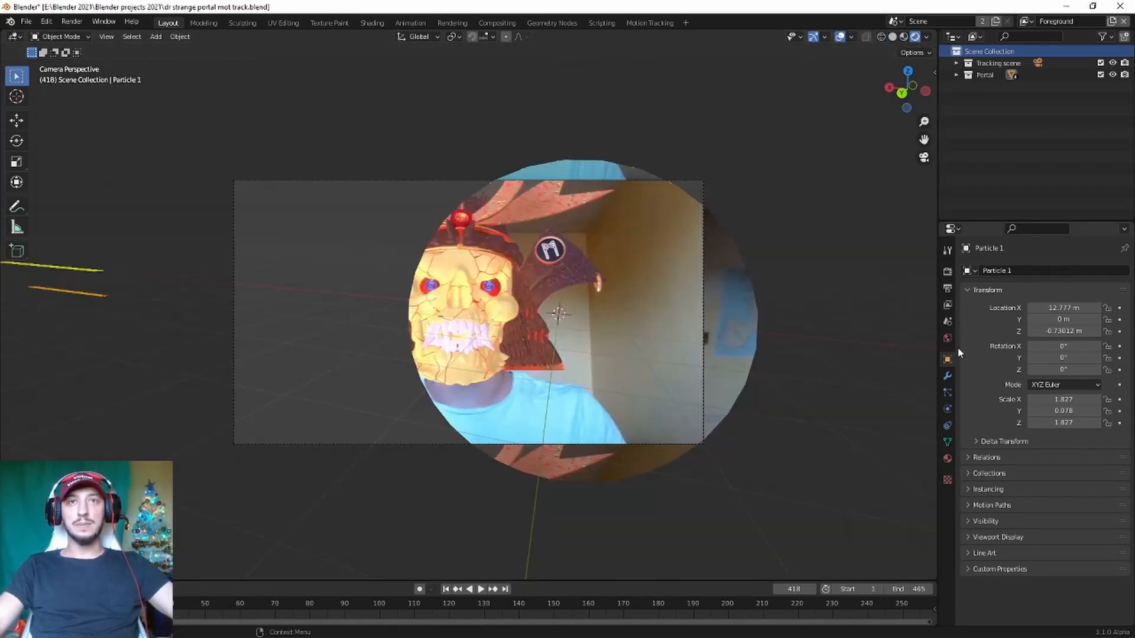
Enable Ambient Occlusion, Bloom, Screen Space Reflections and Motion Blur in the Eevee render settings
left_click(948, 289)
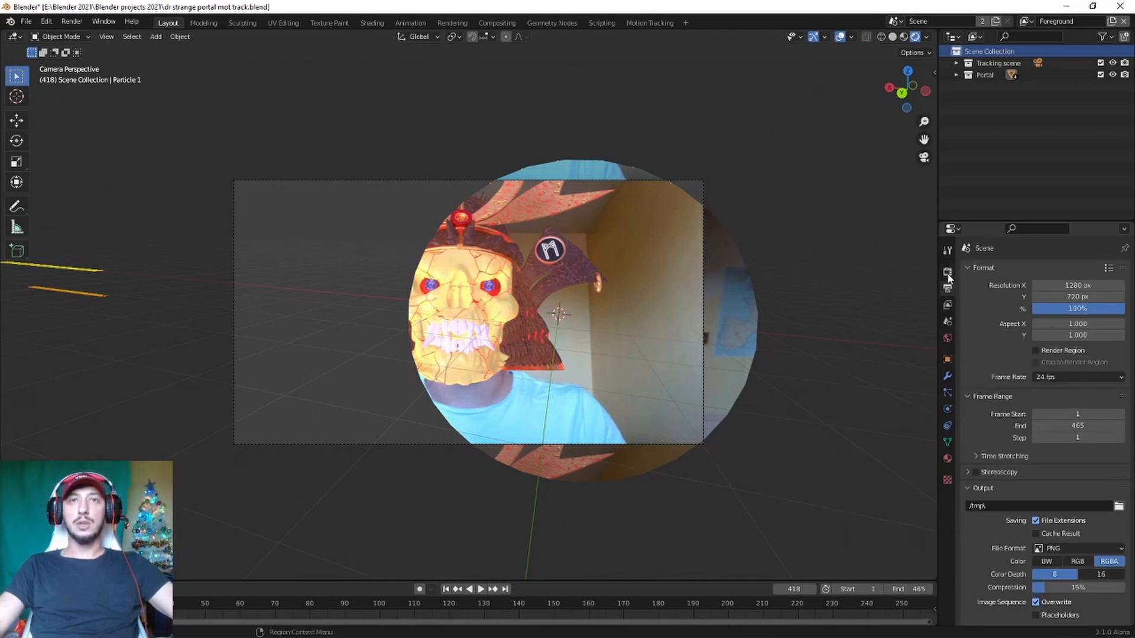
left_click(947, 273)
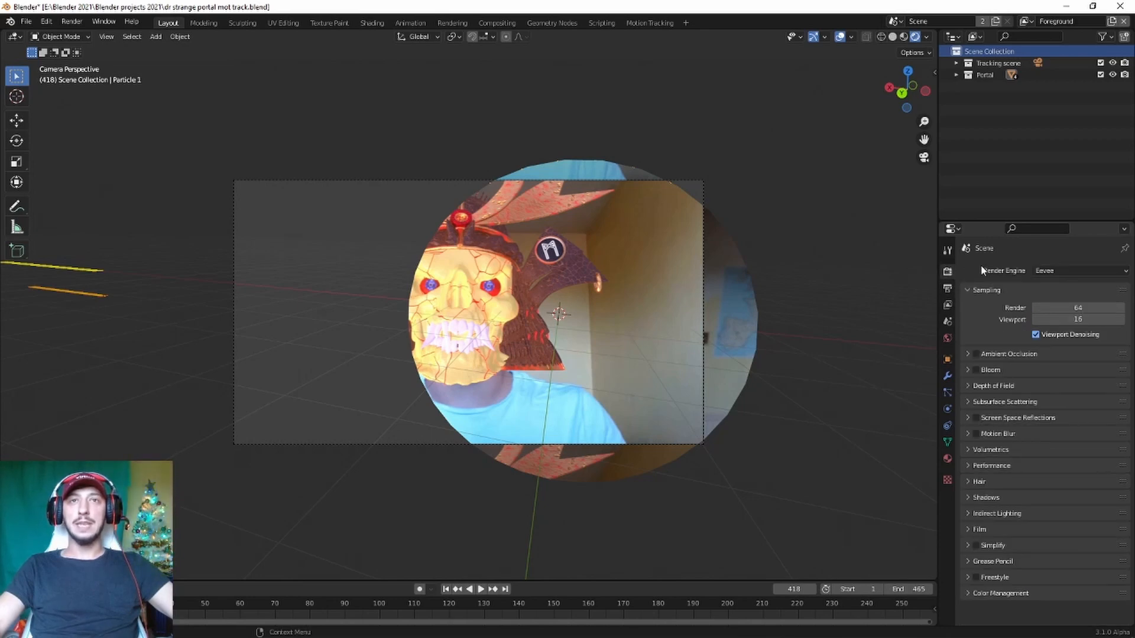
left_click(977, 370)
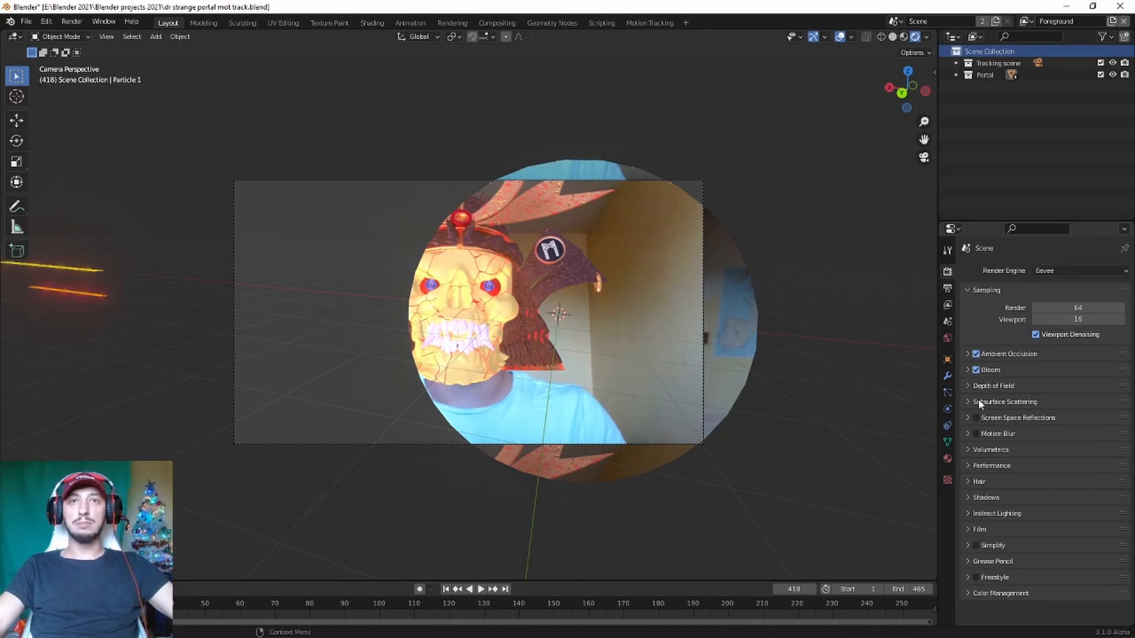
left_click(976, 417)
left_click(977, 434)
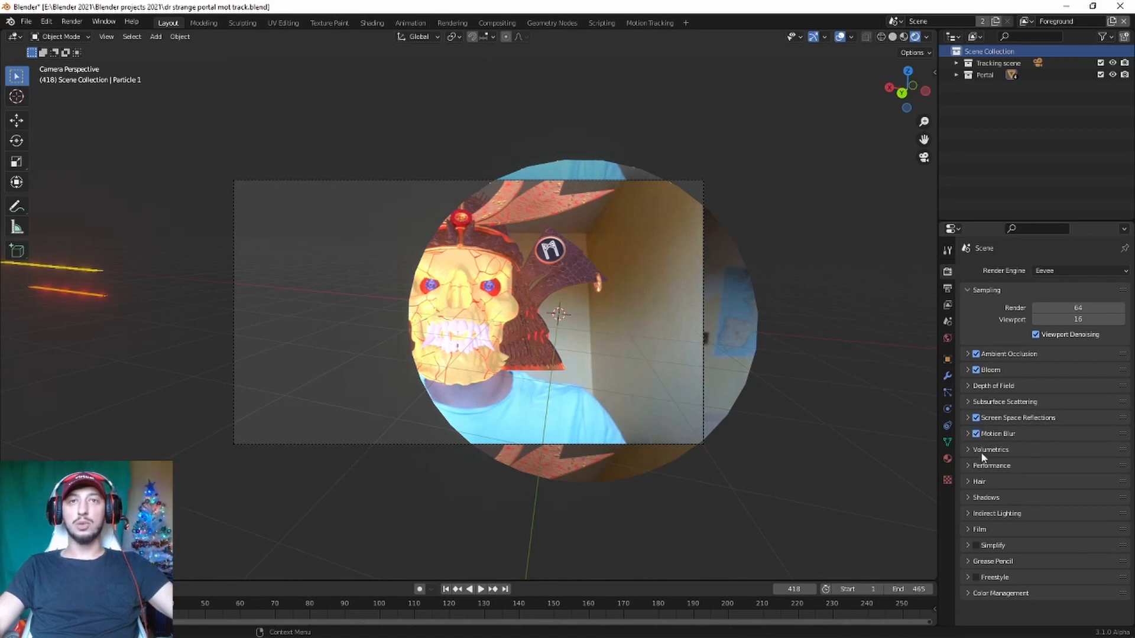
Make the render film transparent and expand the Color Management settings
left_click(973, 530)
left_click(1031, 562)
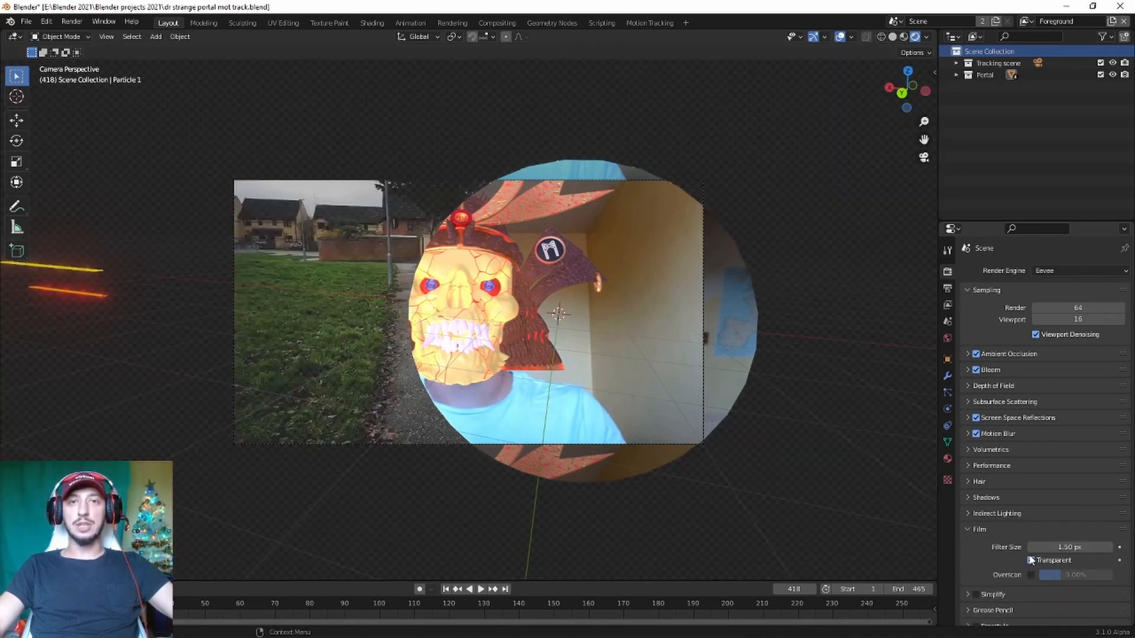
scroll(997, 512, "down", 1)
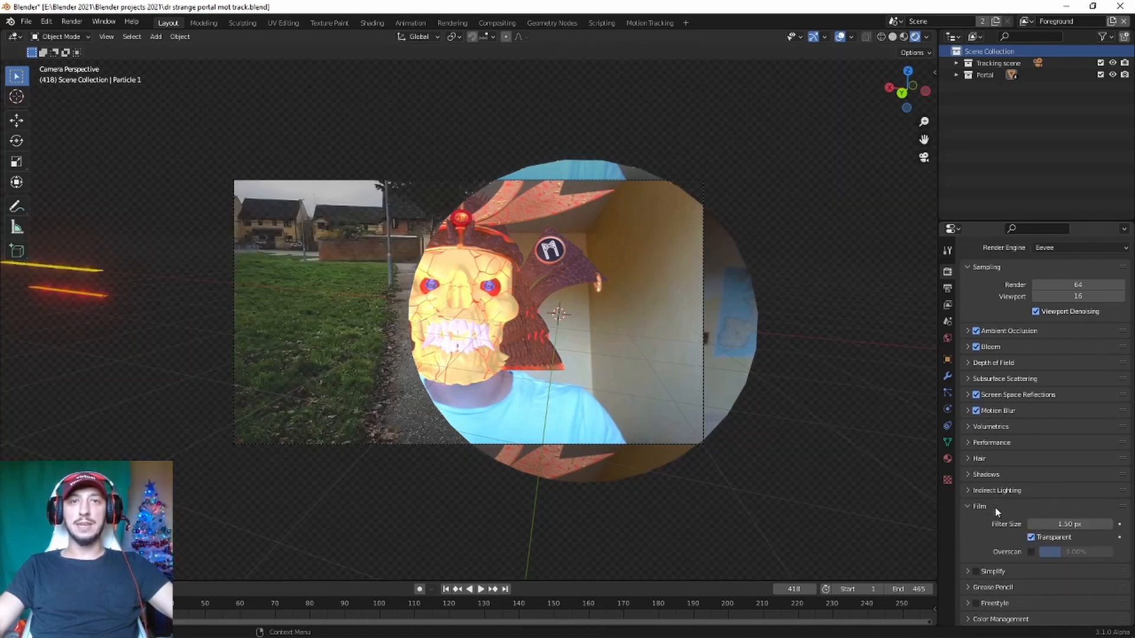
left_click(973, 620)
scroll(1017, 541, "down", 5)
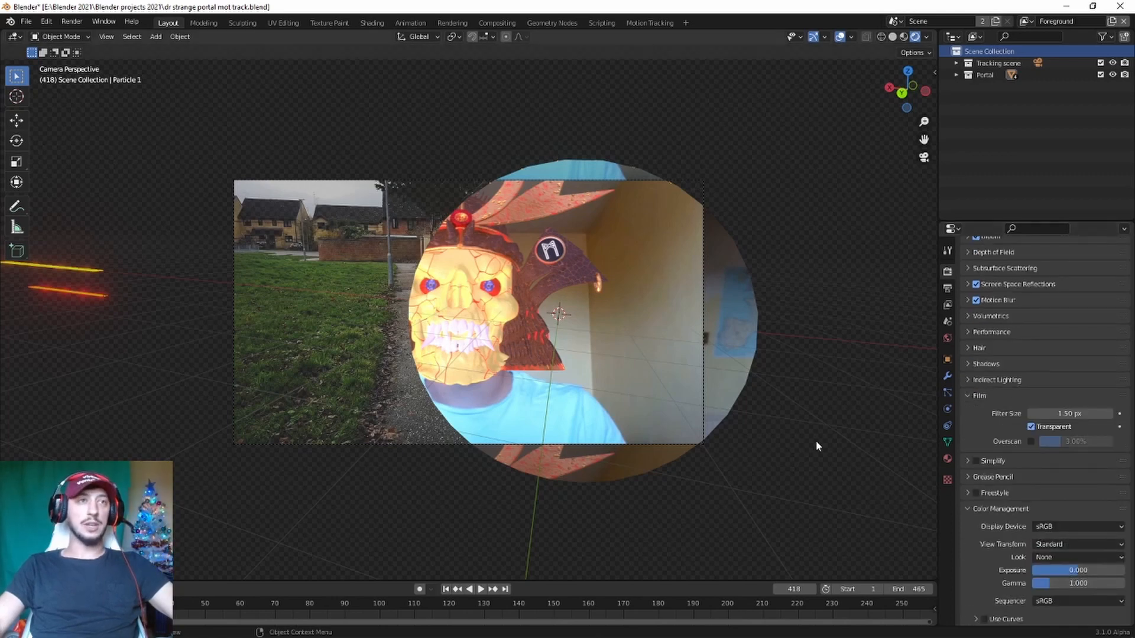
Preview the portal animation in the camera view, enlarging the timeline to show the whole frame range up to 465
key("space")
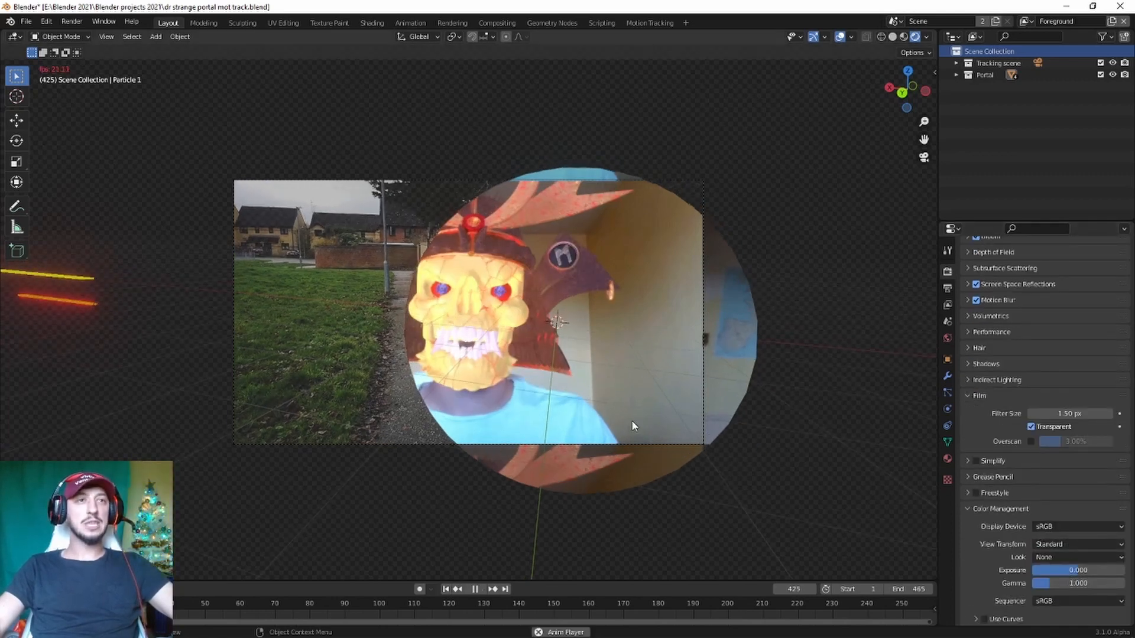
key("space")
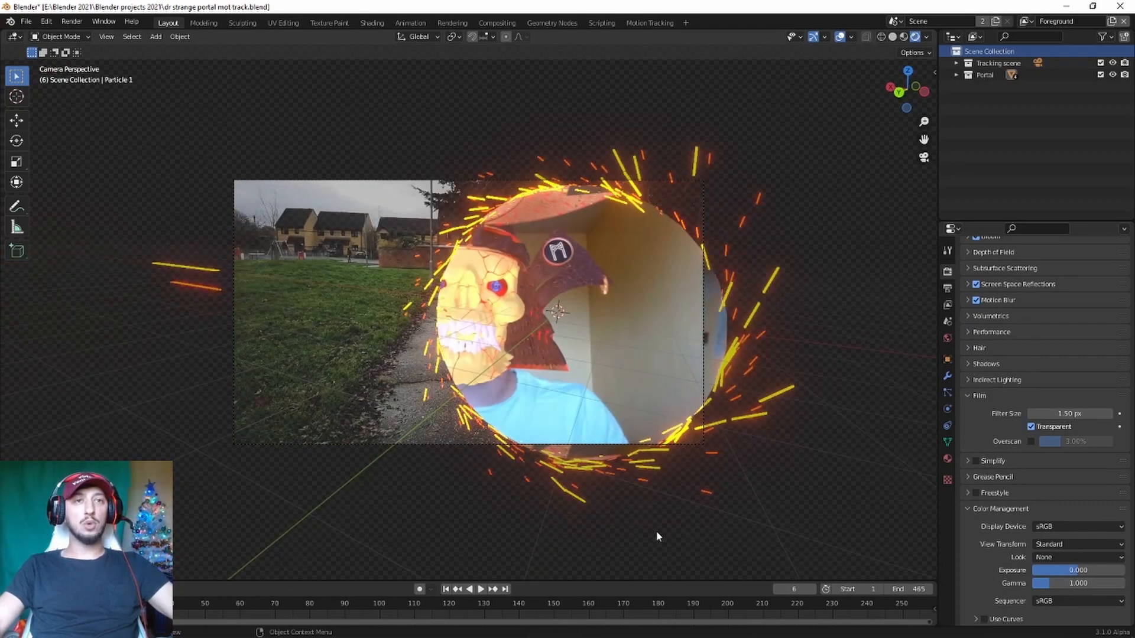
left_click_drag(668, 582, 673, 518)
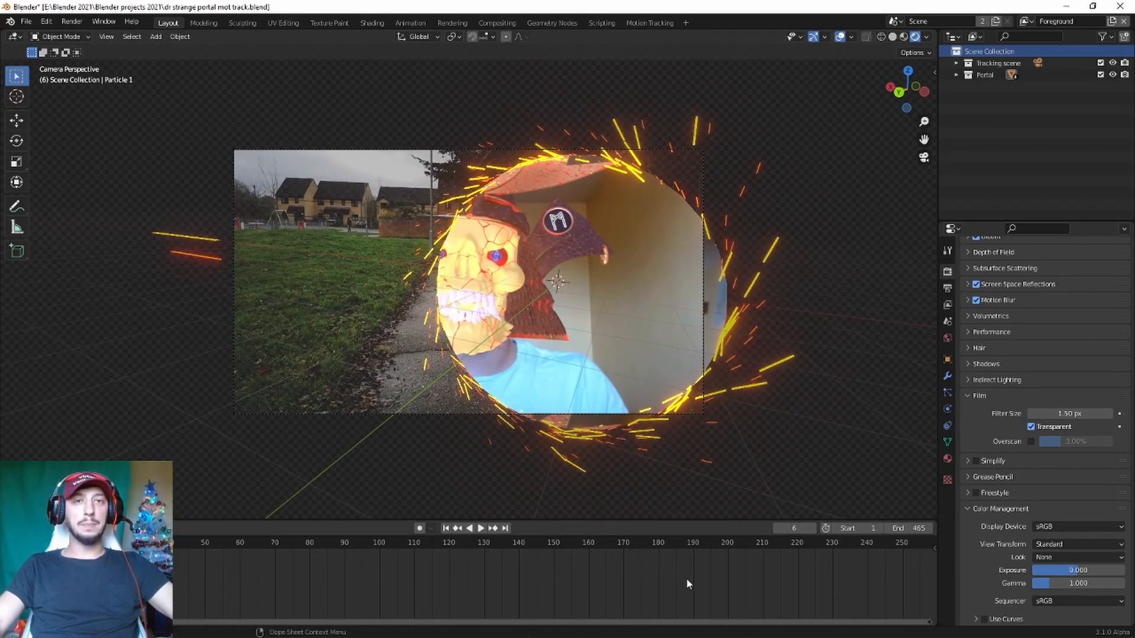
scroll(686, 573, "down", 6)
scroll(755, 581, "right", 6, "ctrl")
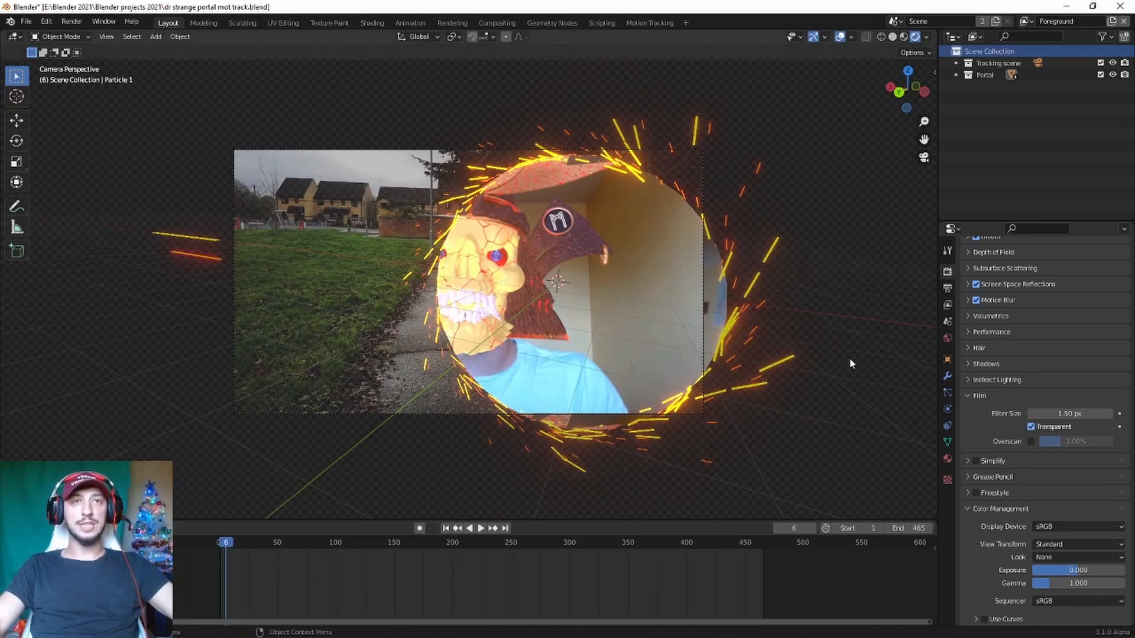
key("space")
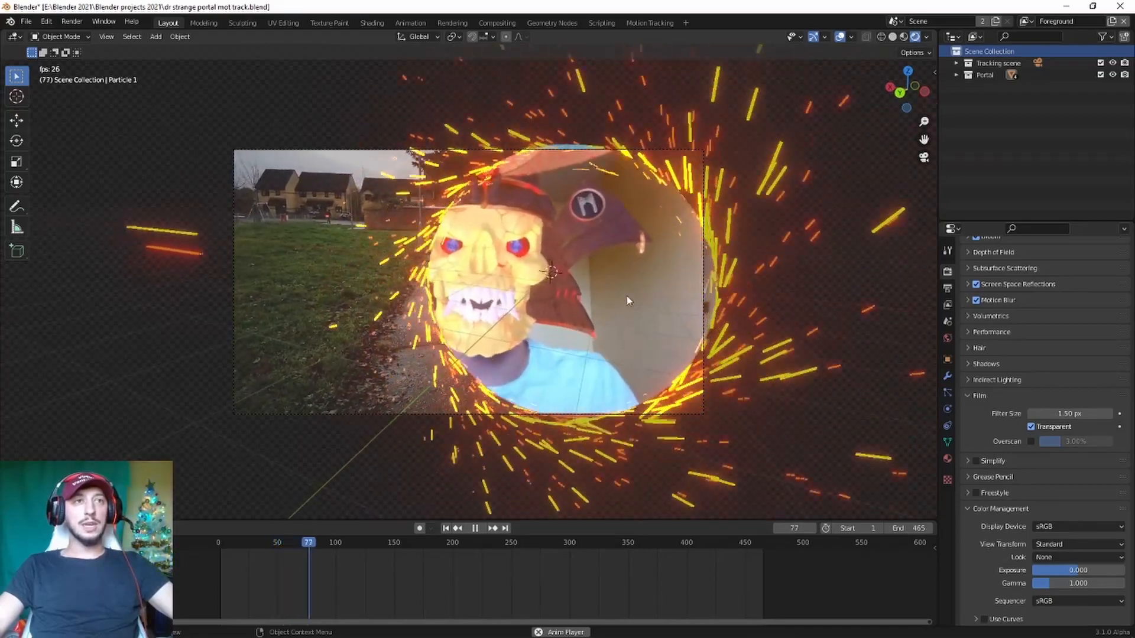
key("space")
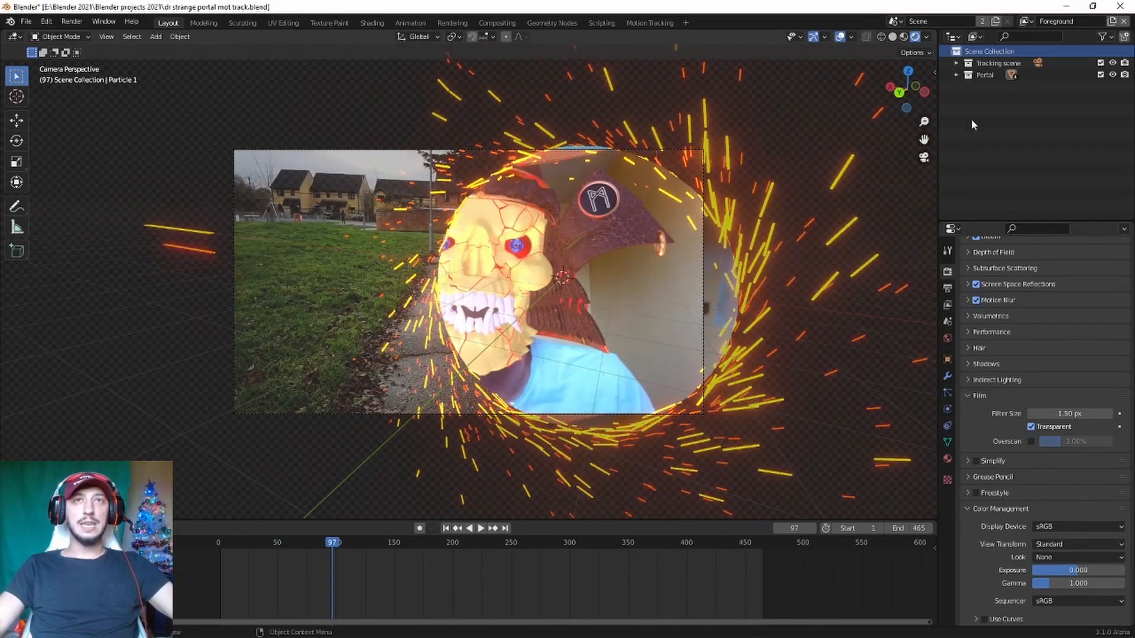
Set the emission end frame of the Portal object's first particle system, ParticleSystem, to 465
left_click(957, 75)
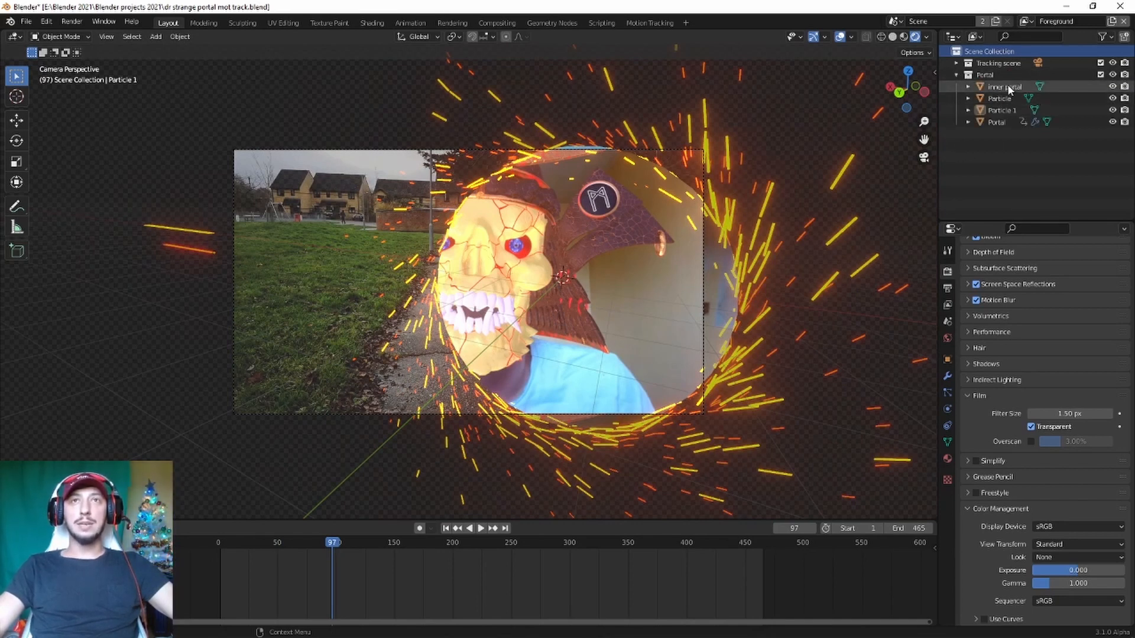
left_click(997, 122)
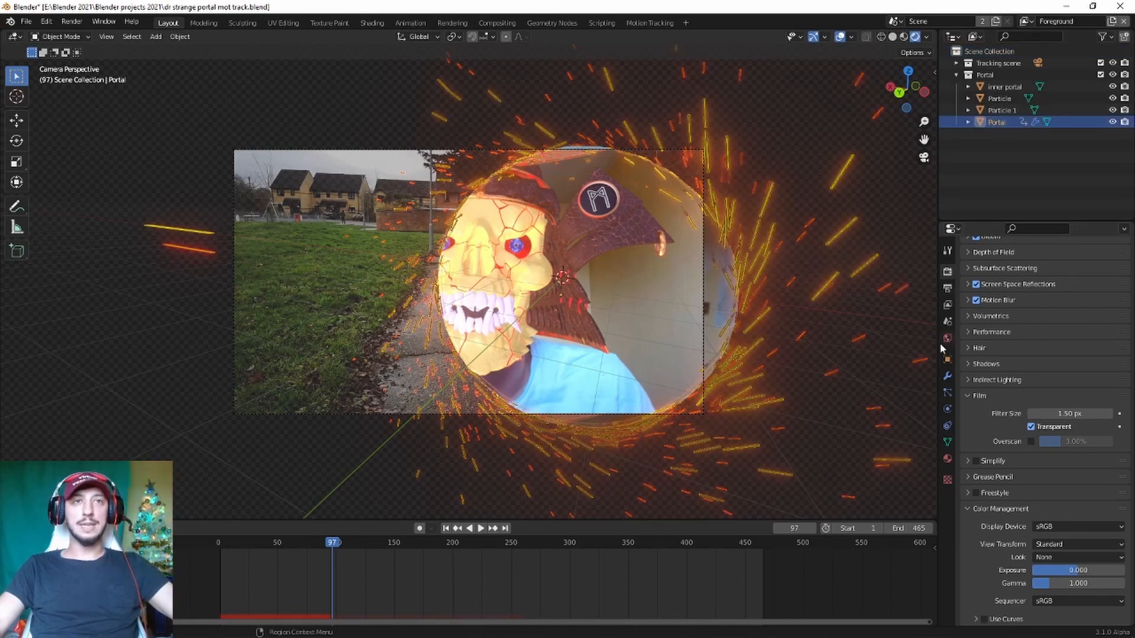
left_click(948, 393)
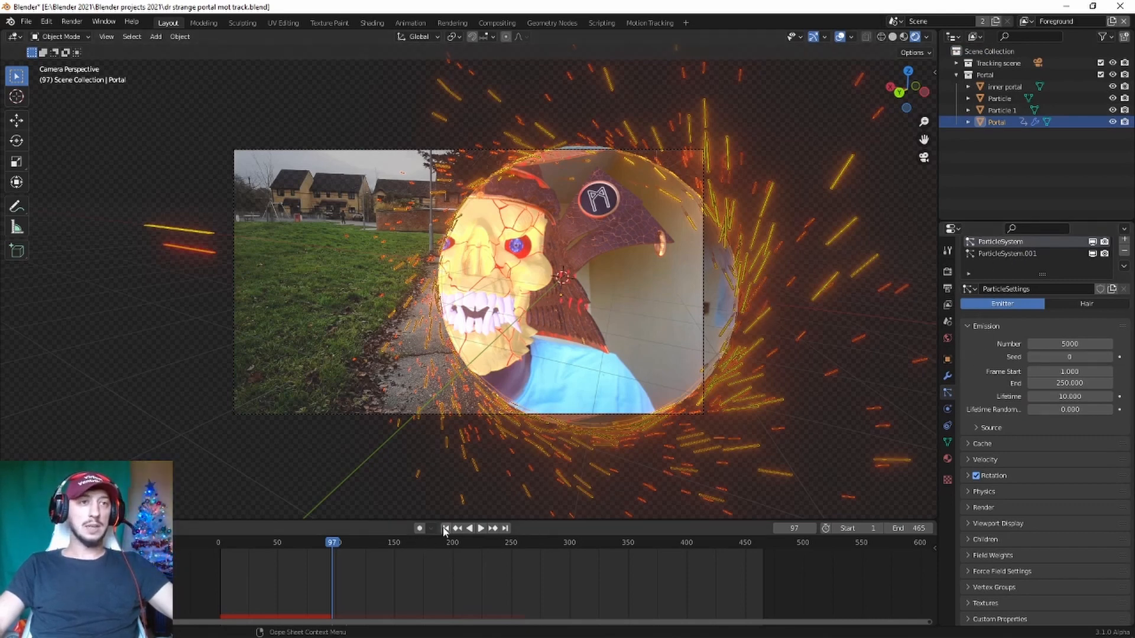
key("space")
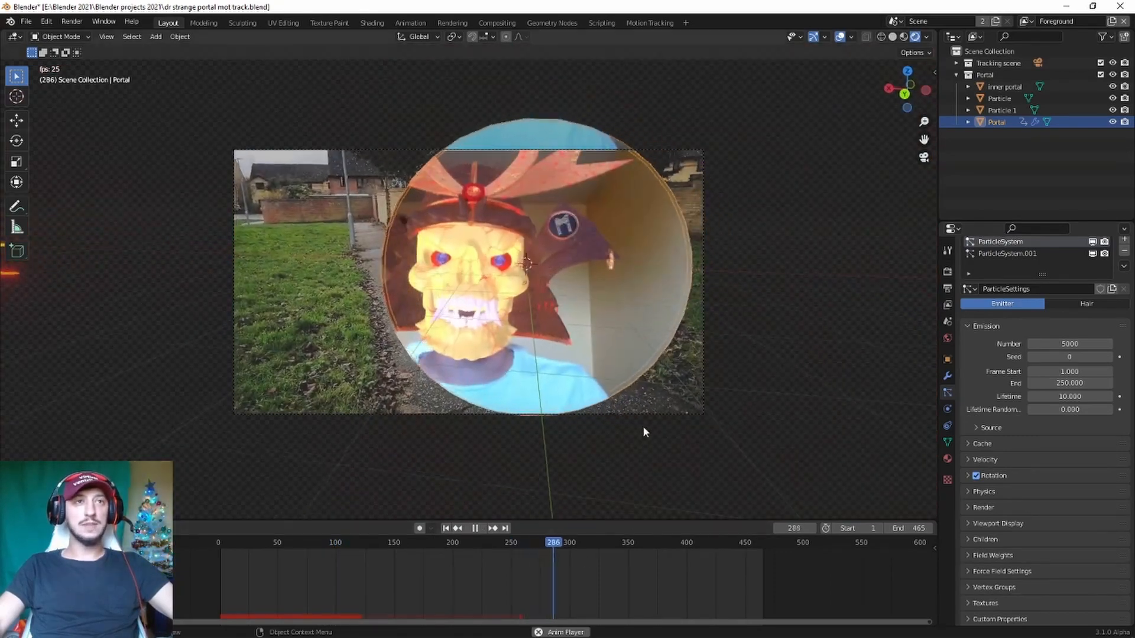
key("space")
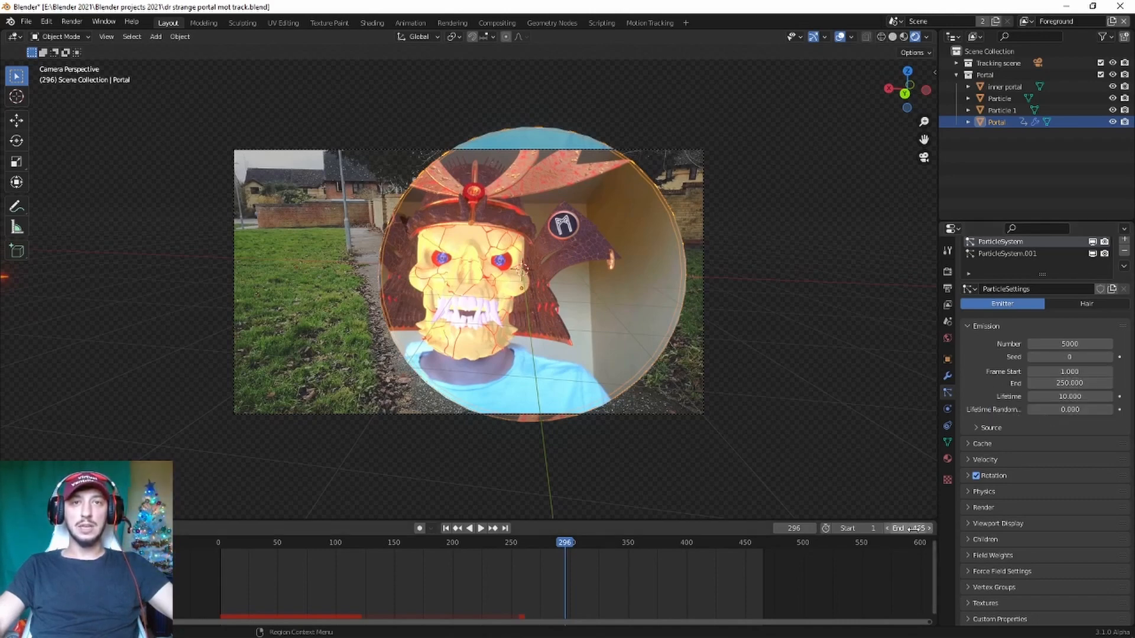
left_click(1060, 383)
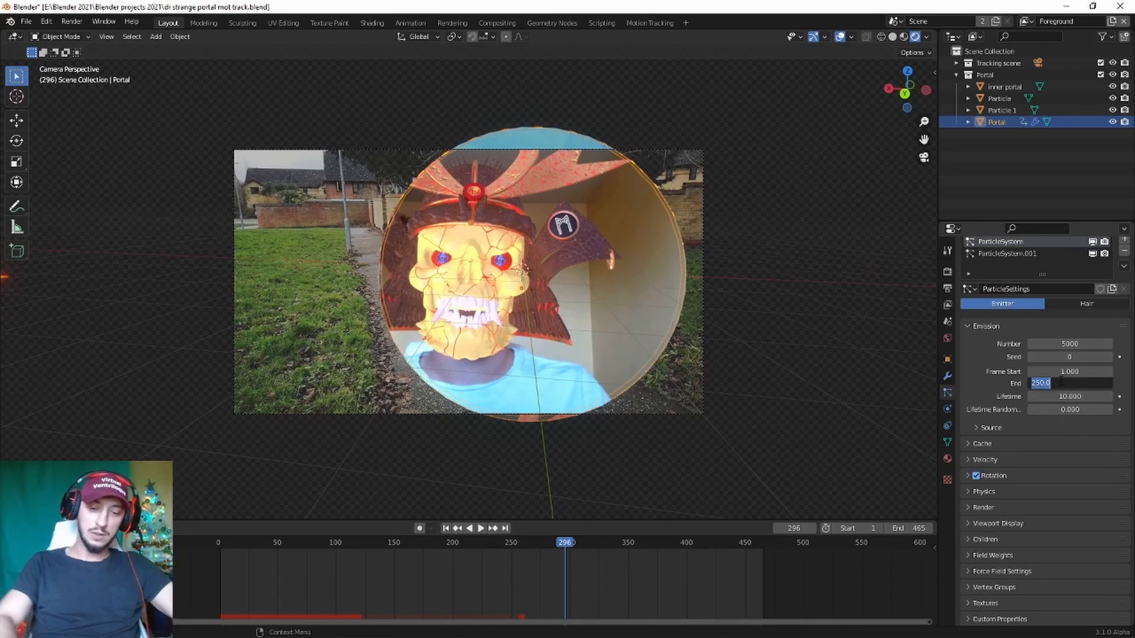
type("465")
key("Return")
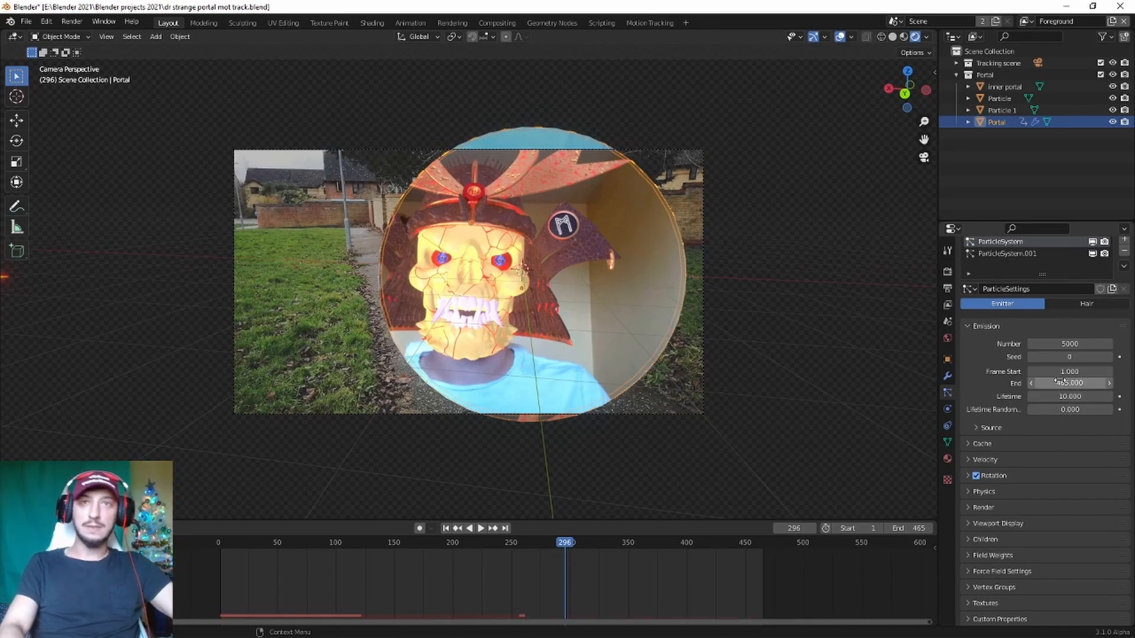
Set the emission end frame of the Portal's second particle system, ParticleSystem.001, to 465
left_click(1037, 253)
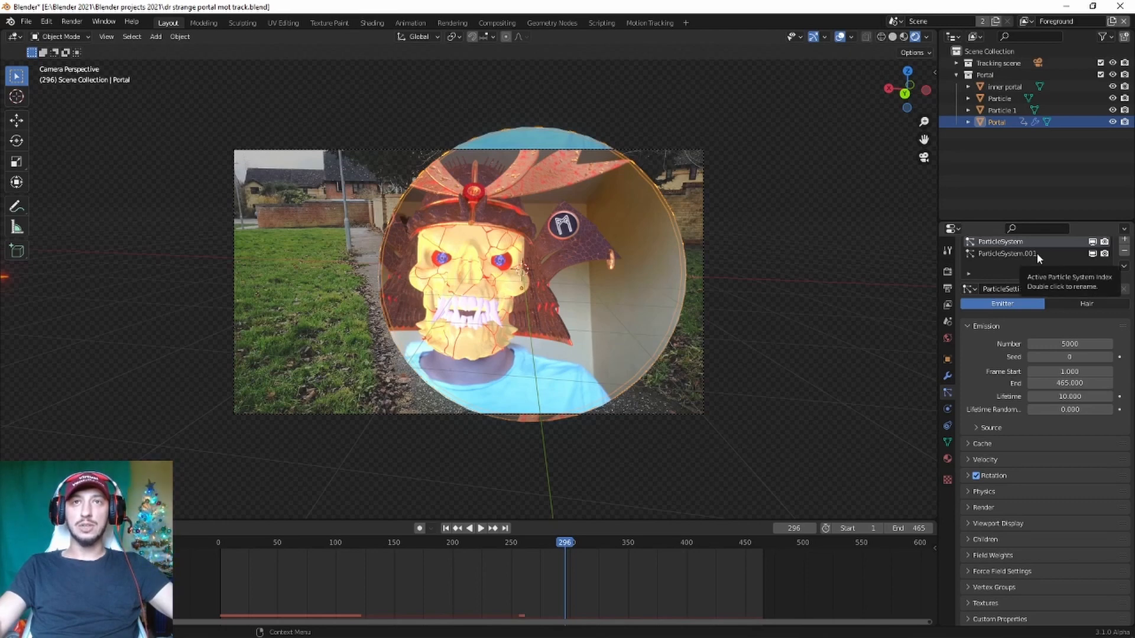
left_click(1071, 383)
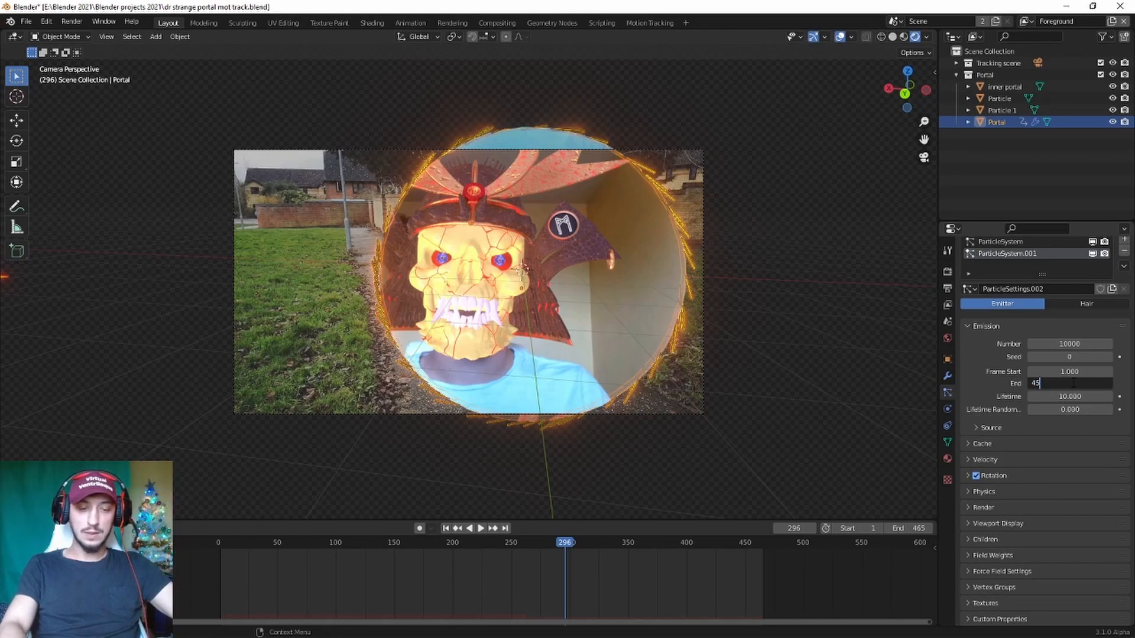
type("45")
key("BackSpace")
key("Return")
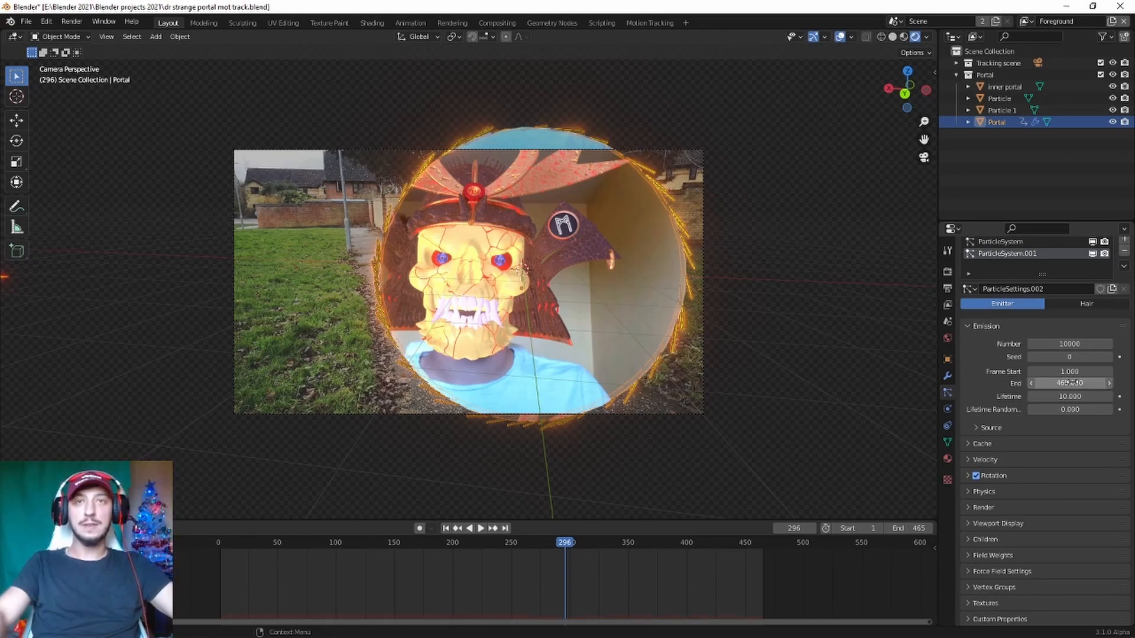
Play the animation from the start and skip ahead near its end to check the particle emission
left_click(445, 529)
key("space")
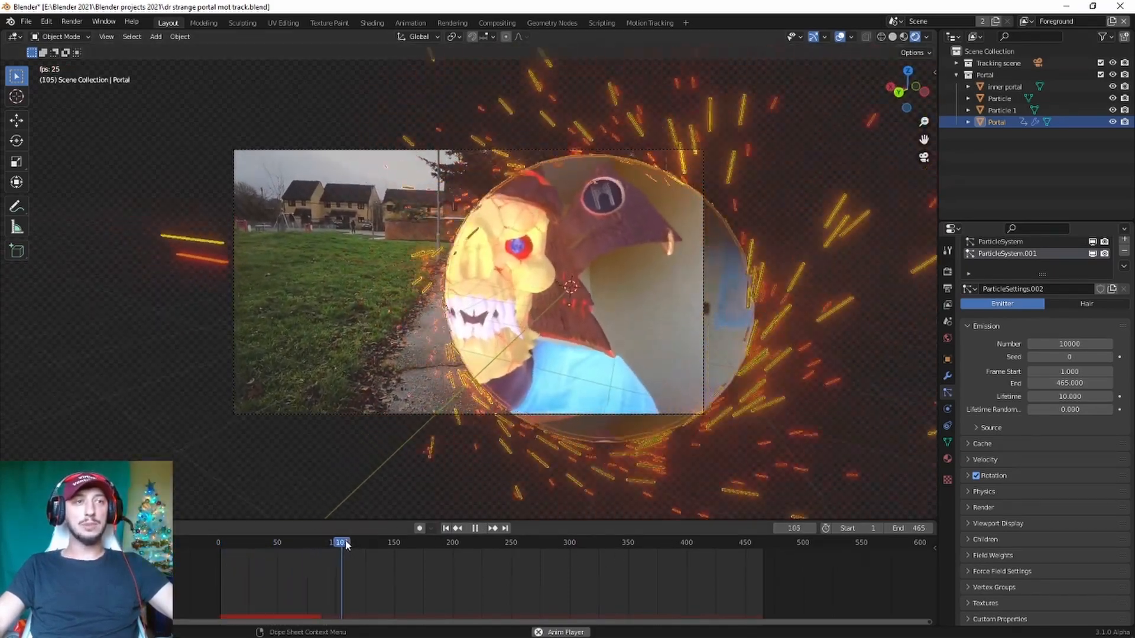
left_click_drag(340, 542, 708, 579)
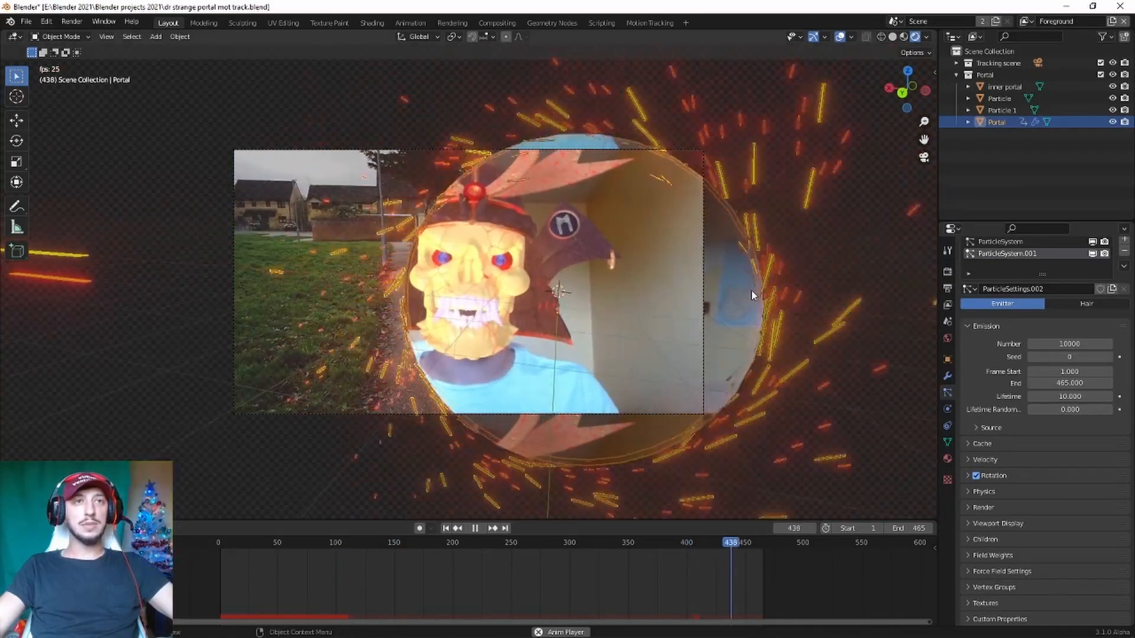
key("space")
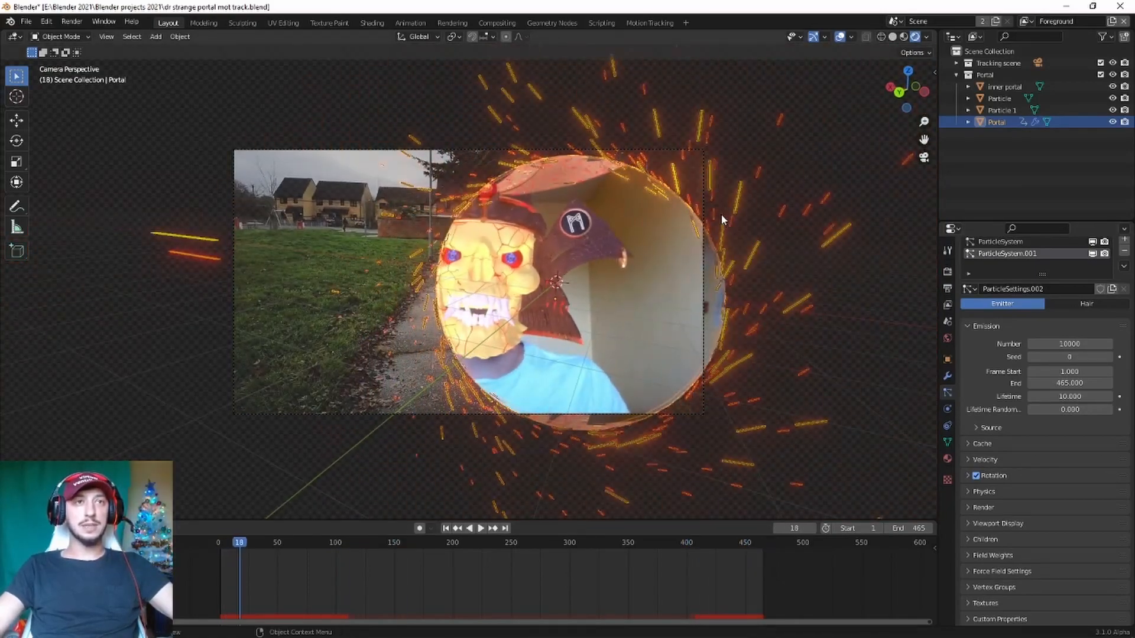
Return to frame 1 and select the inner portal and Portal objects together
left_click(445, 528)
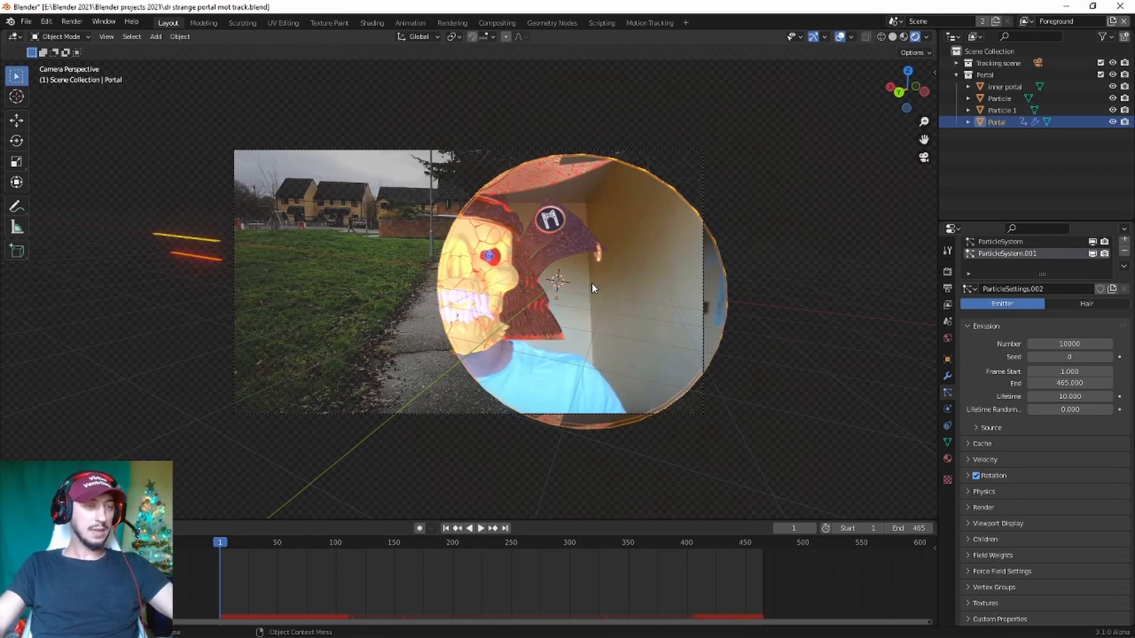
left_click_drag(685, 165, 551, 261)
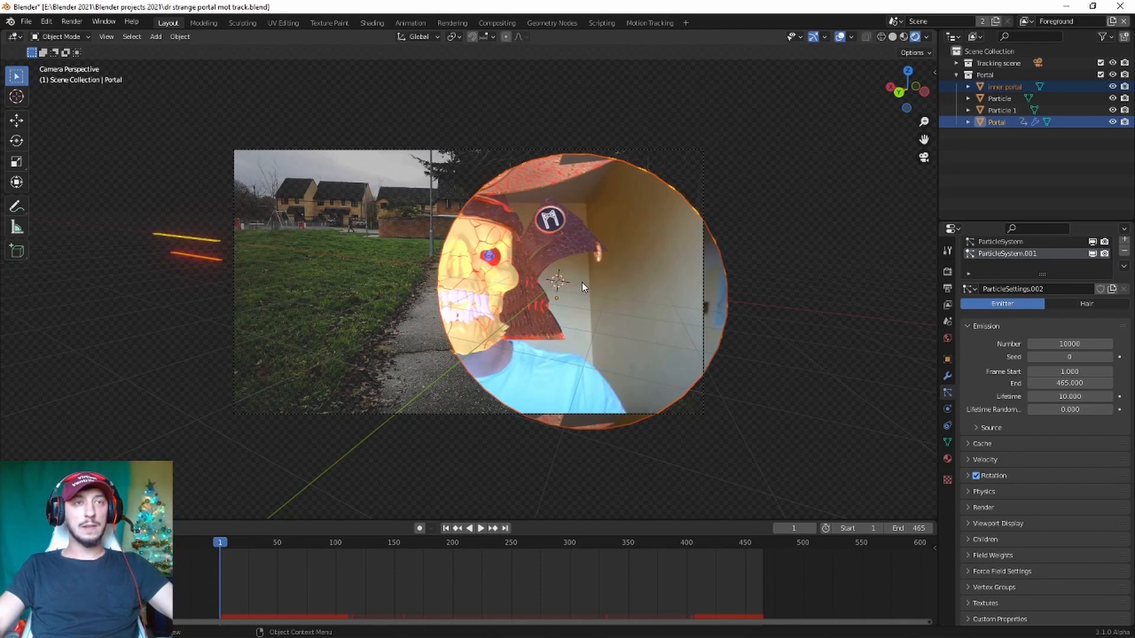
Try moving both portal objects to the middle of the camera frame and preview the animation from another angle
key("g")
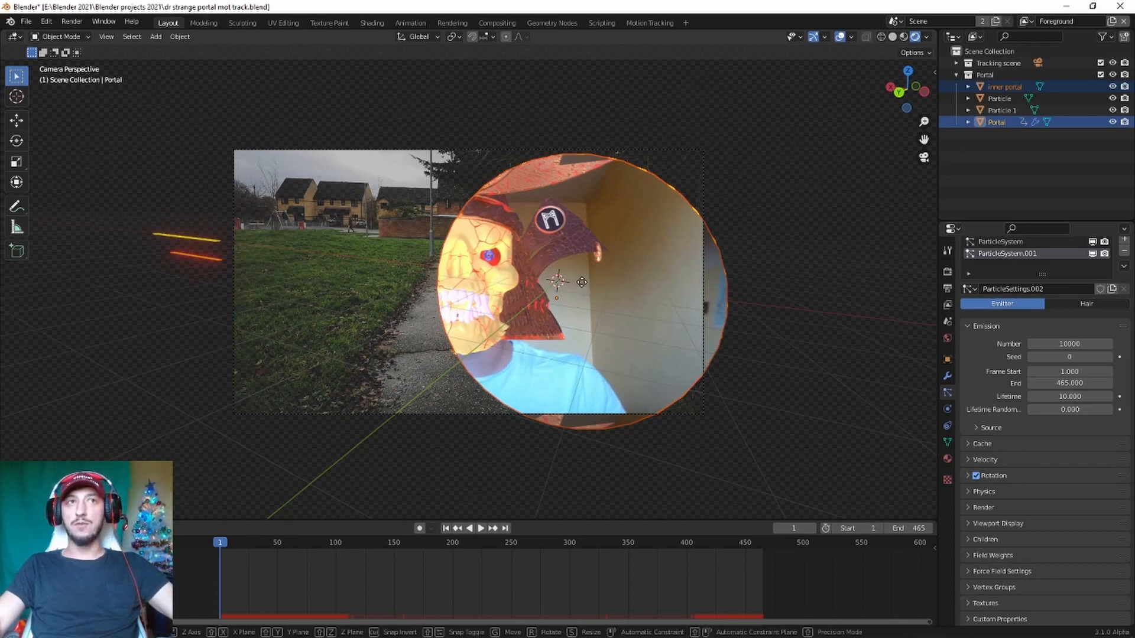
left_click(459, 262)
key("space")
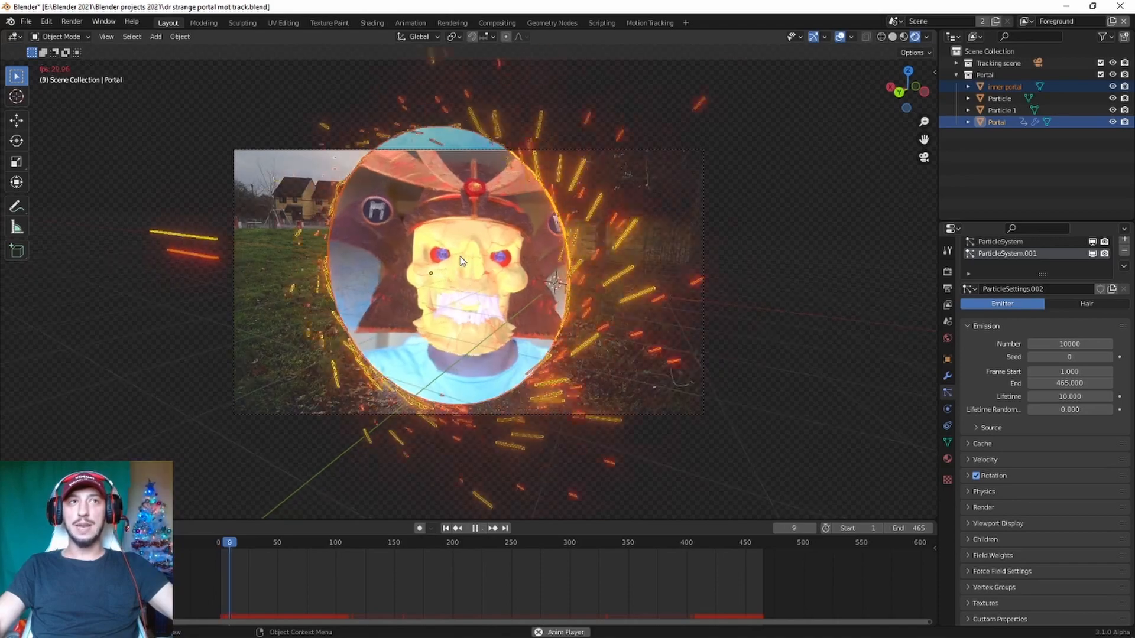
middle_click_drag(633, 255, 614, 271)
key("space")
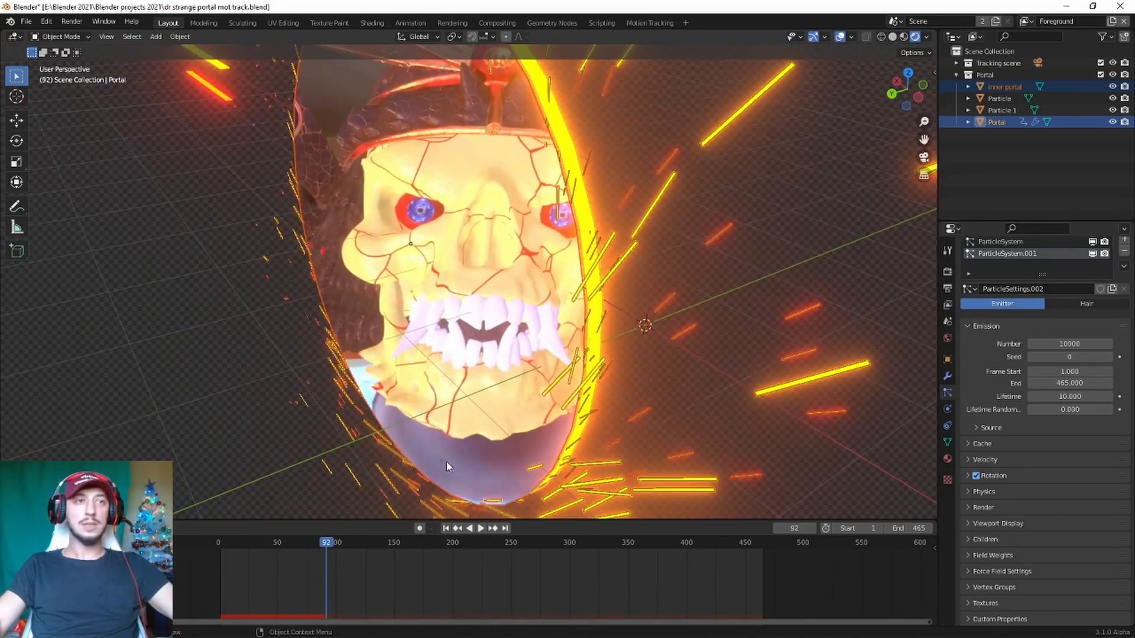
key("shift+Left")
key("KP_0")
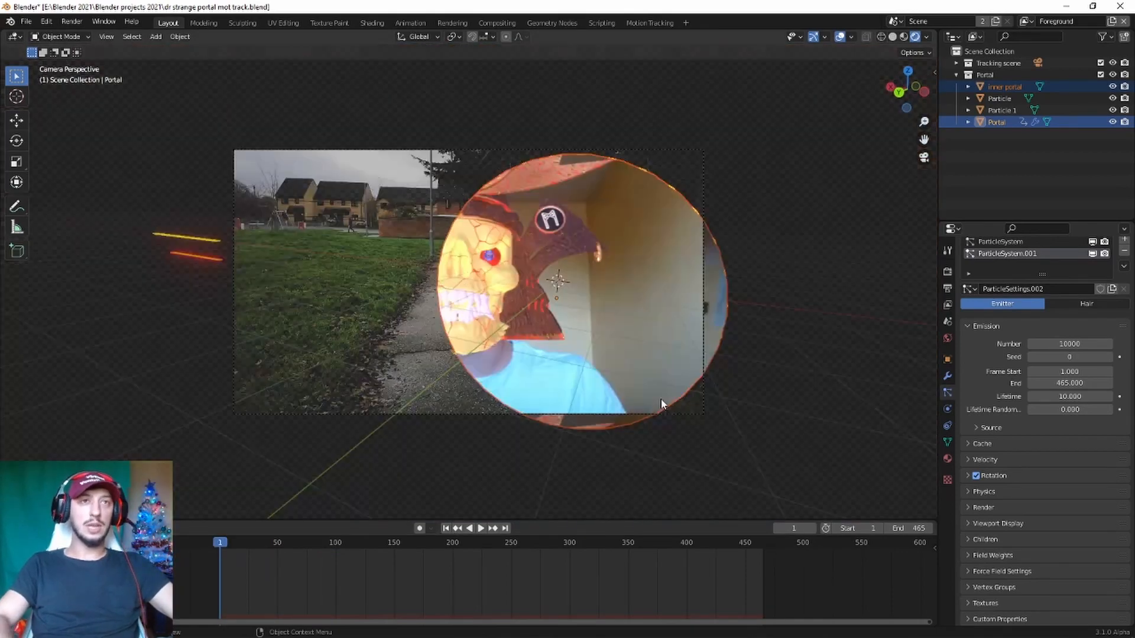
Move the inner portal and Portal together about 0.84 m so the circle sits over the park path in the camera frame
scroll(661, 399, "down", 3)
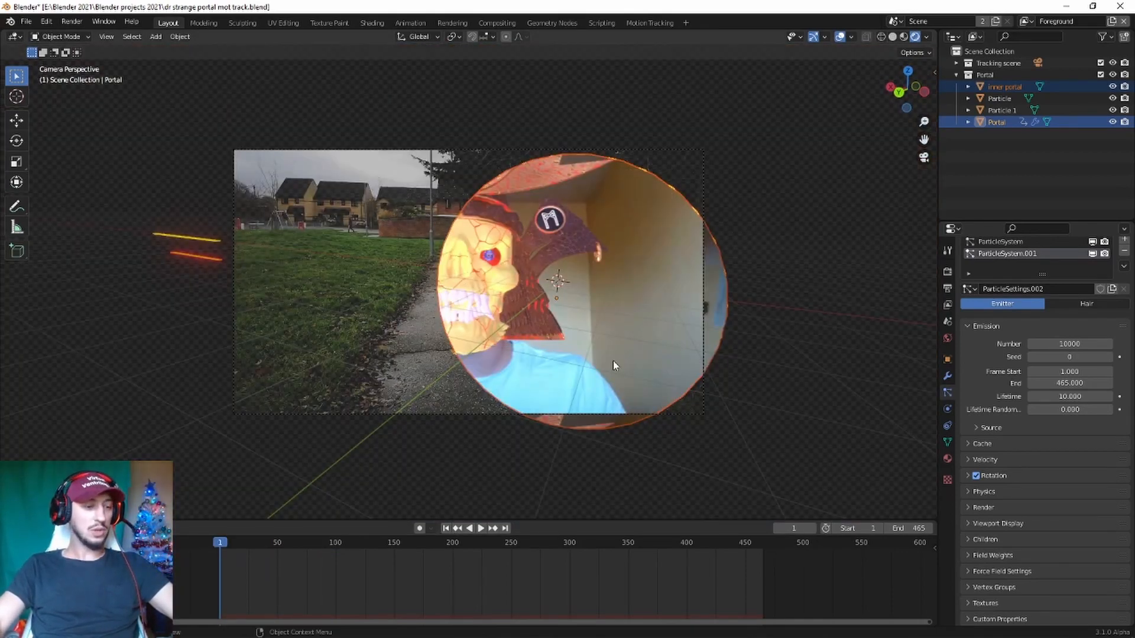
key("g")
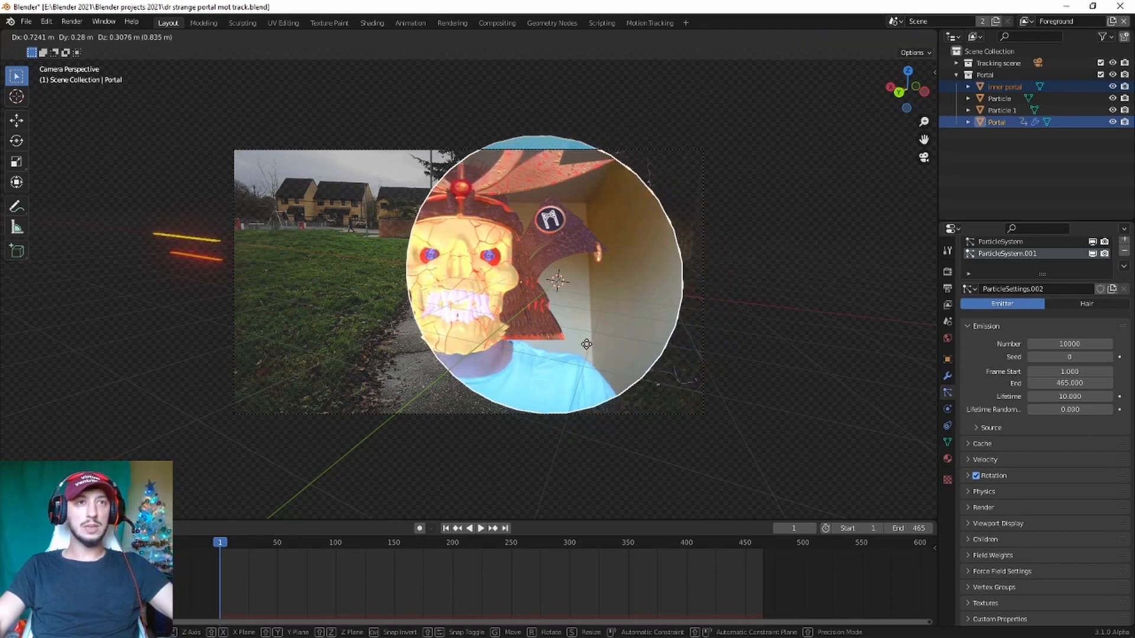
left_click(587, 346)
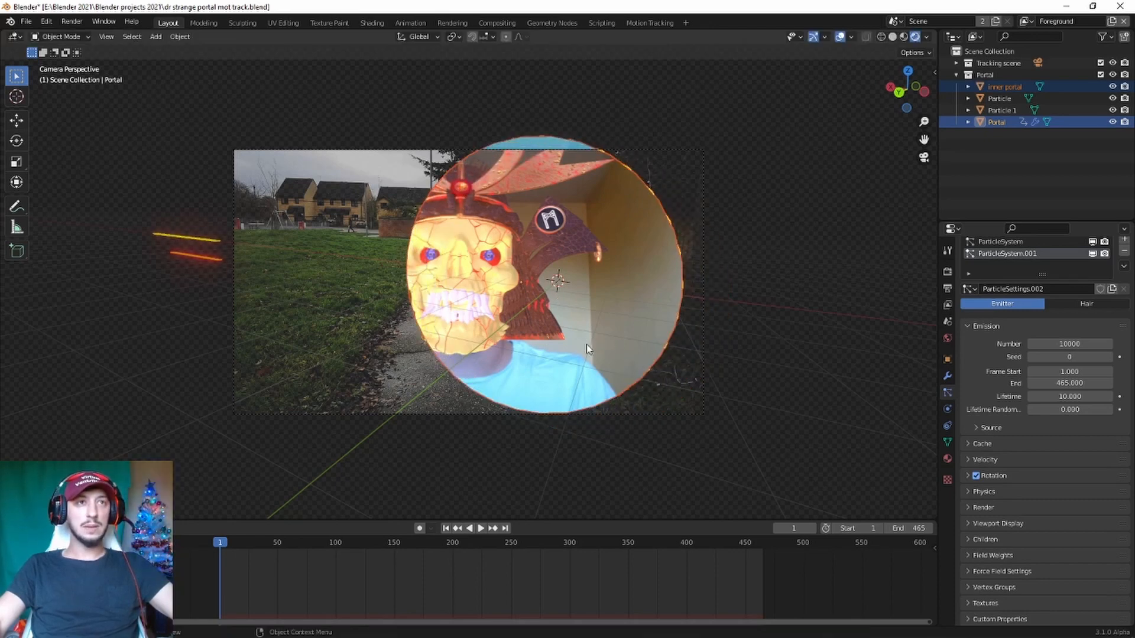
Rotate the inner portal and Portal slightly around the vertical axis and preview the animation from the camera and another angle
left_click(18, 141)
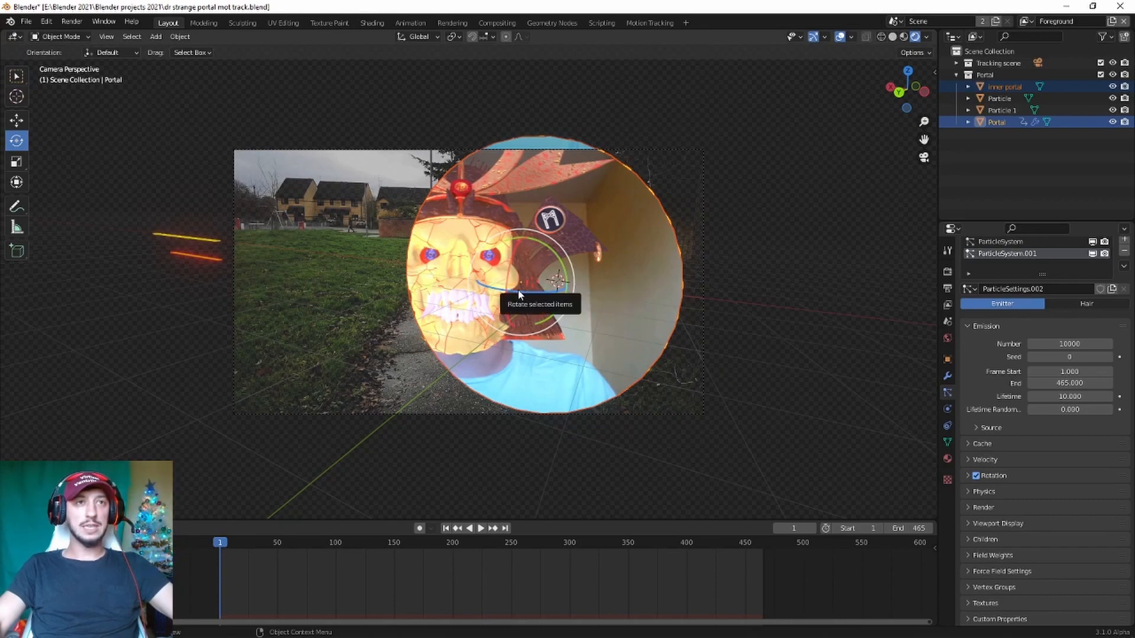
left_click_drag(518, 289, 545, 289)
right_click(546, 288)
key("space")
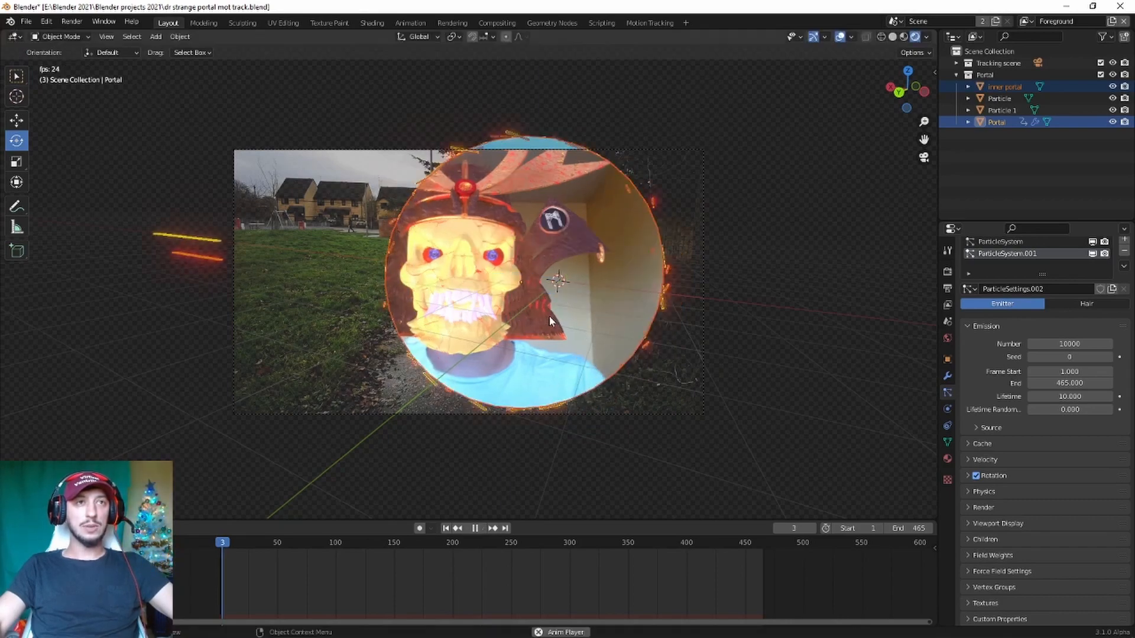
key("space")
middle_click_drag(556, 287, 448, 302)
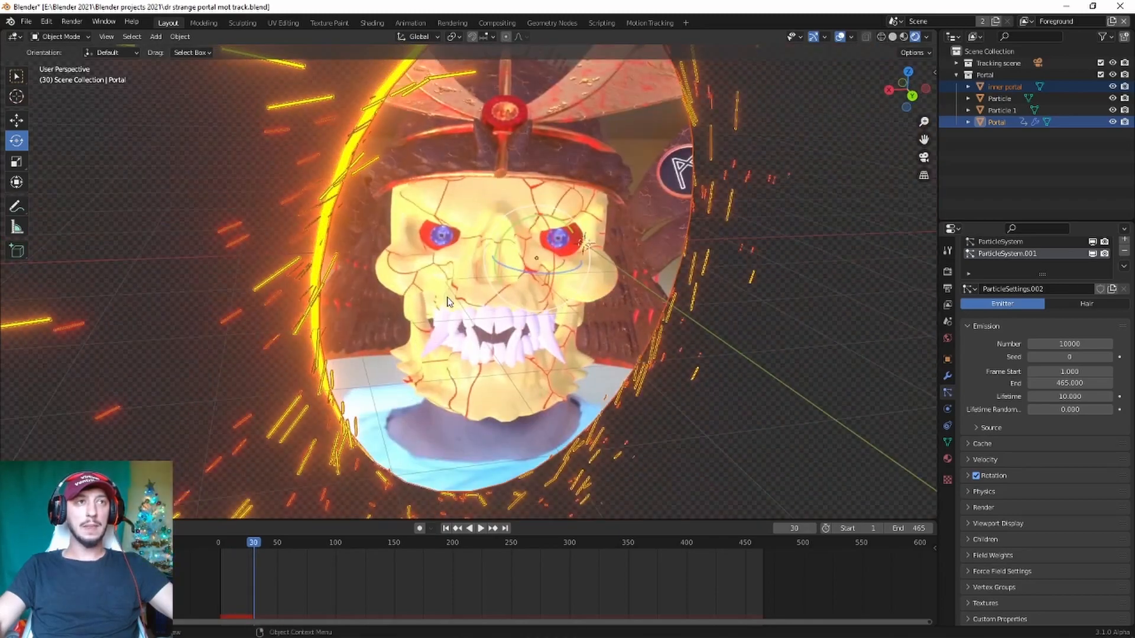
key("space")
key("space")
key("KP_0")
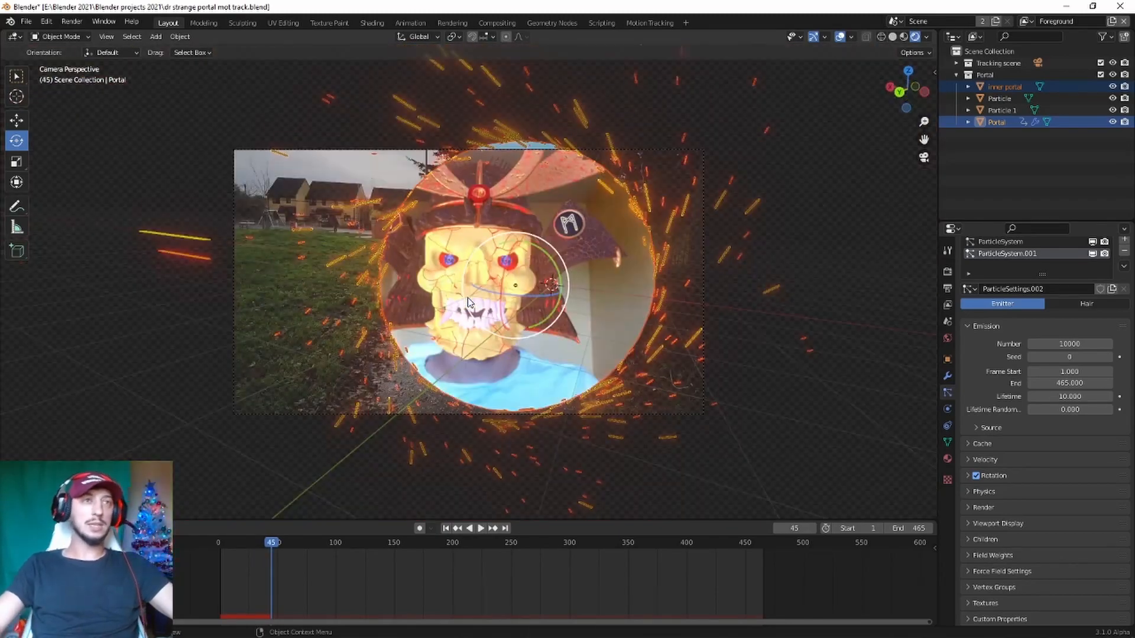
Fine-tune the horizontal rotation of both portal objects so the circle faces the camera at frame 45
left_click(18, 79)
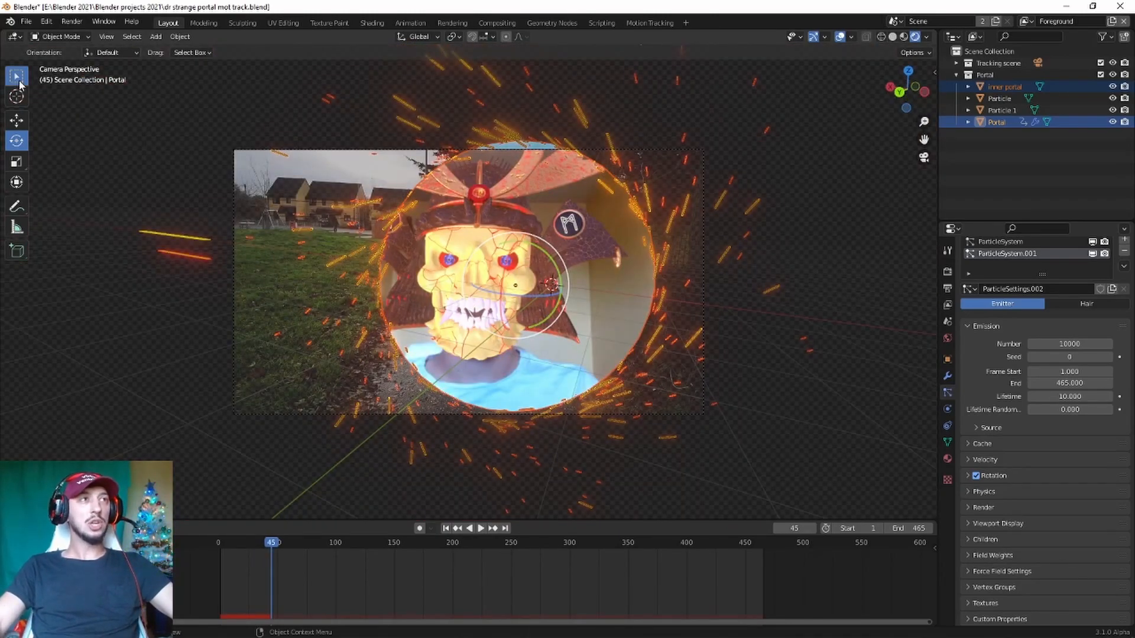
left_click(16, 141)
left_click_drag(554, 295, 540, 294)
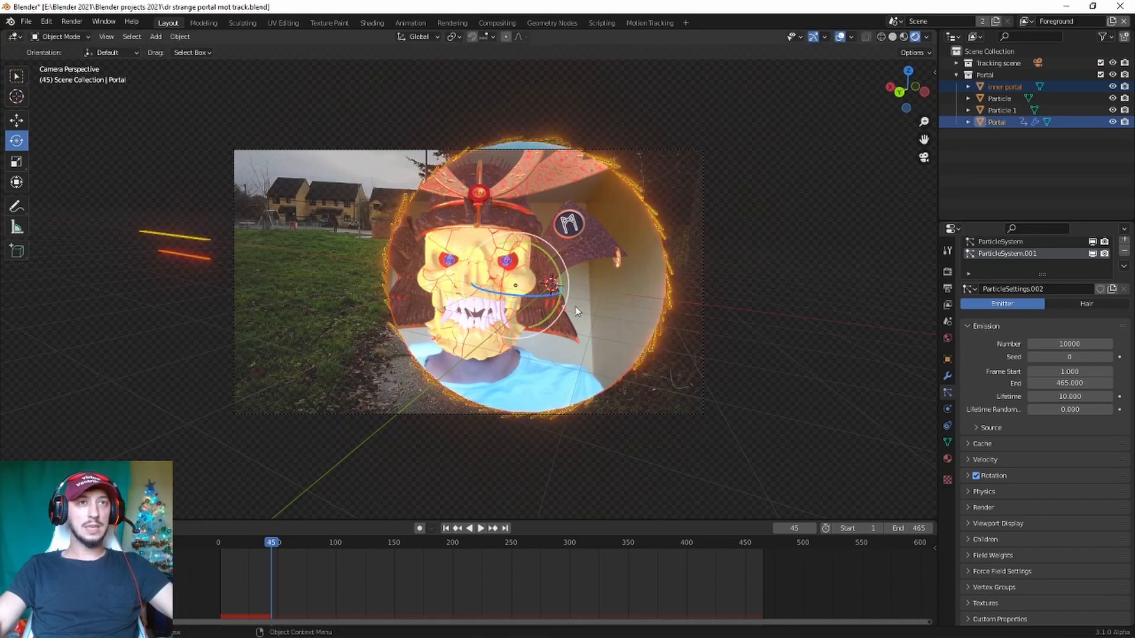
Scale down the inner portal and Portal together and play the animation to check their size over the path
left_click(17, 75)
key("s")
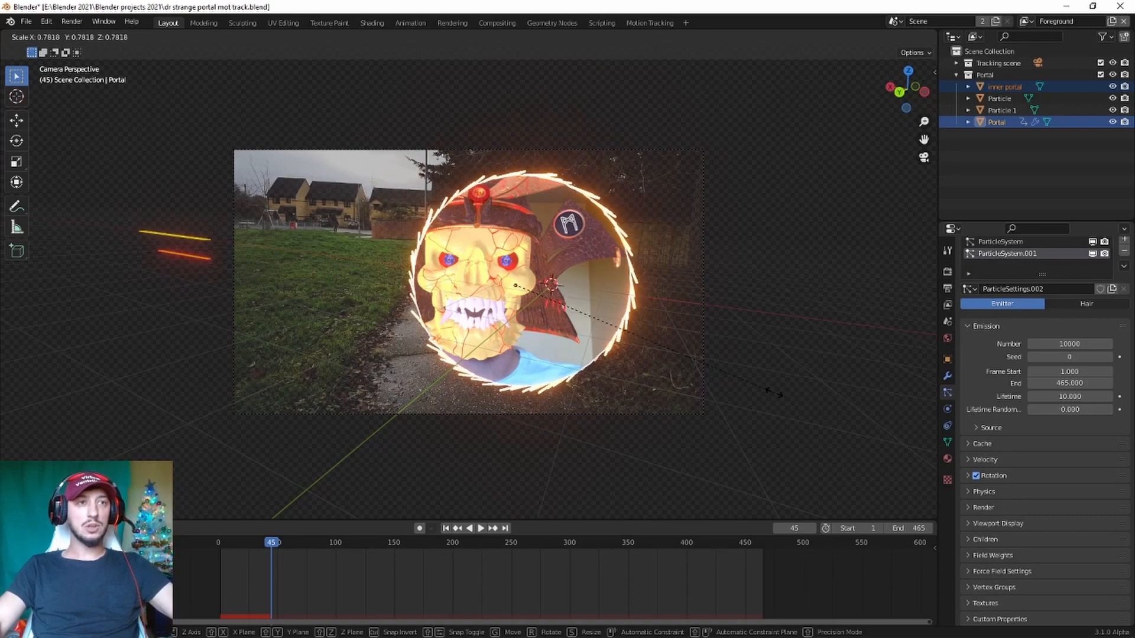
left_click(740, 417)
key("space")
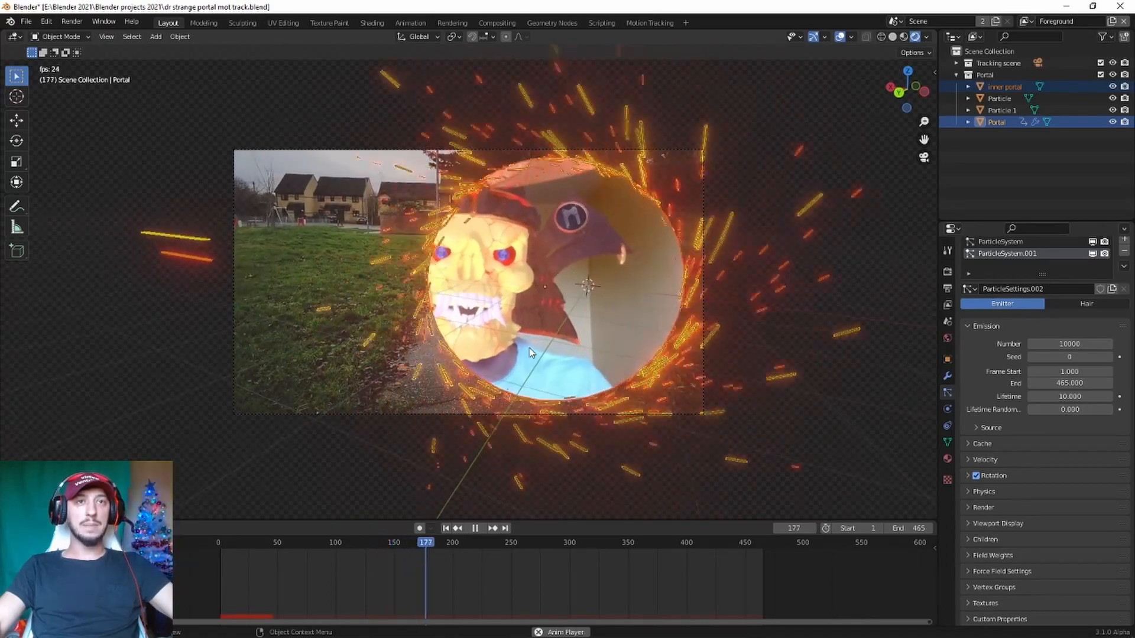
key("space")
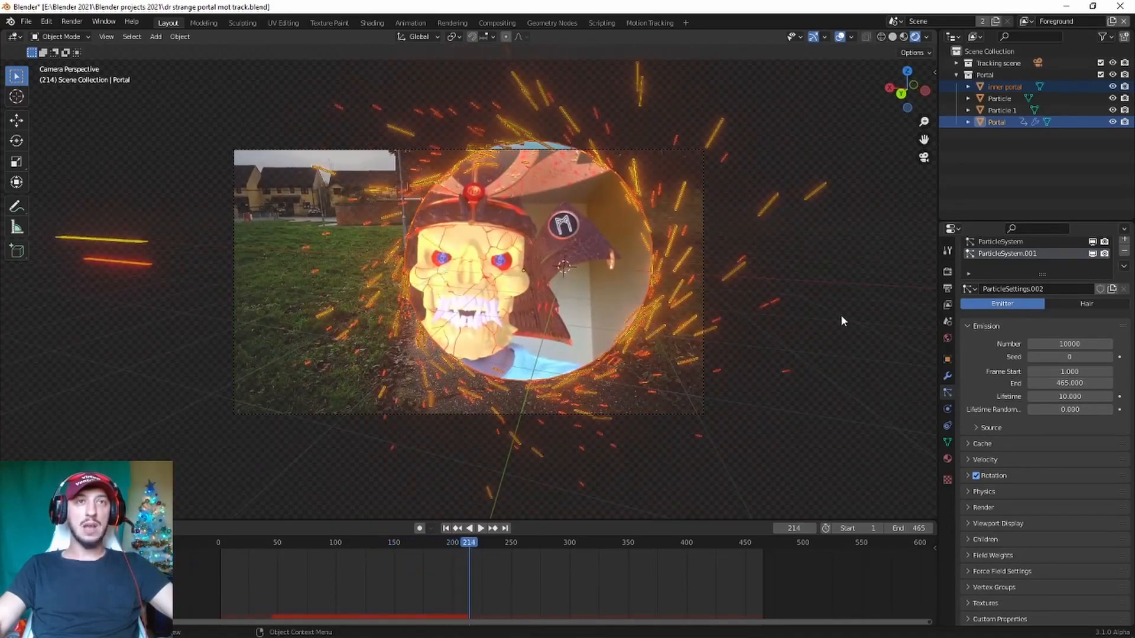
Scale the inner portal and Portal together by a further factor of about 0.71, deselect them and preview the animation
left_click(841, 317)
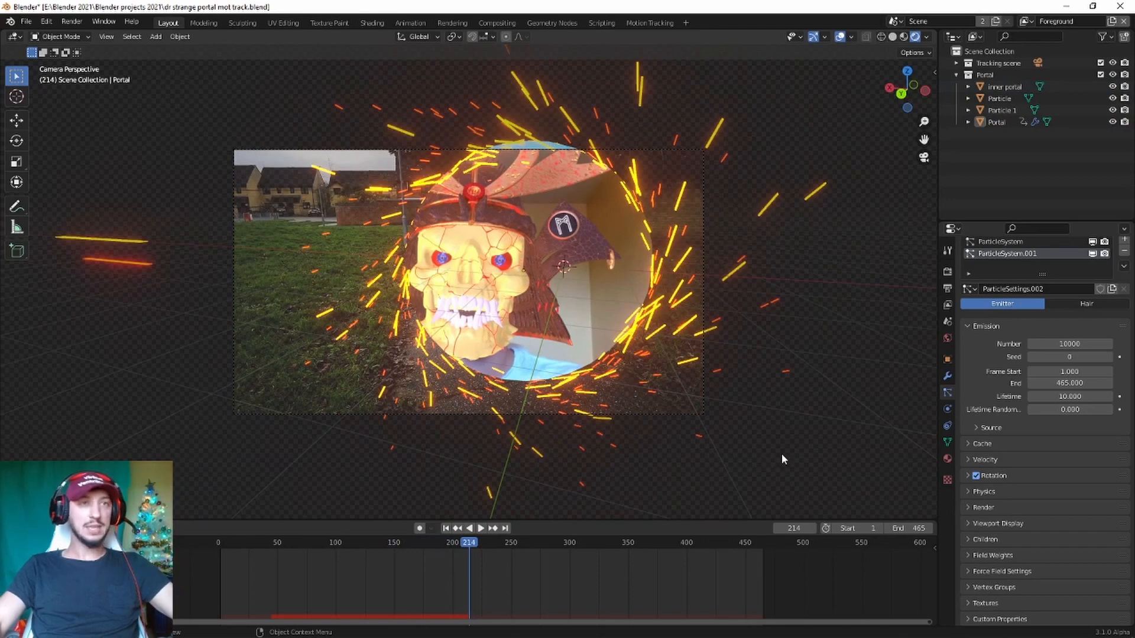
key("ctrl+z")
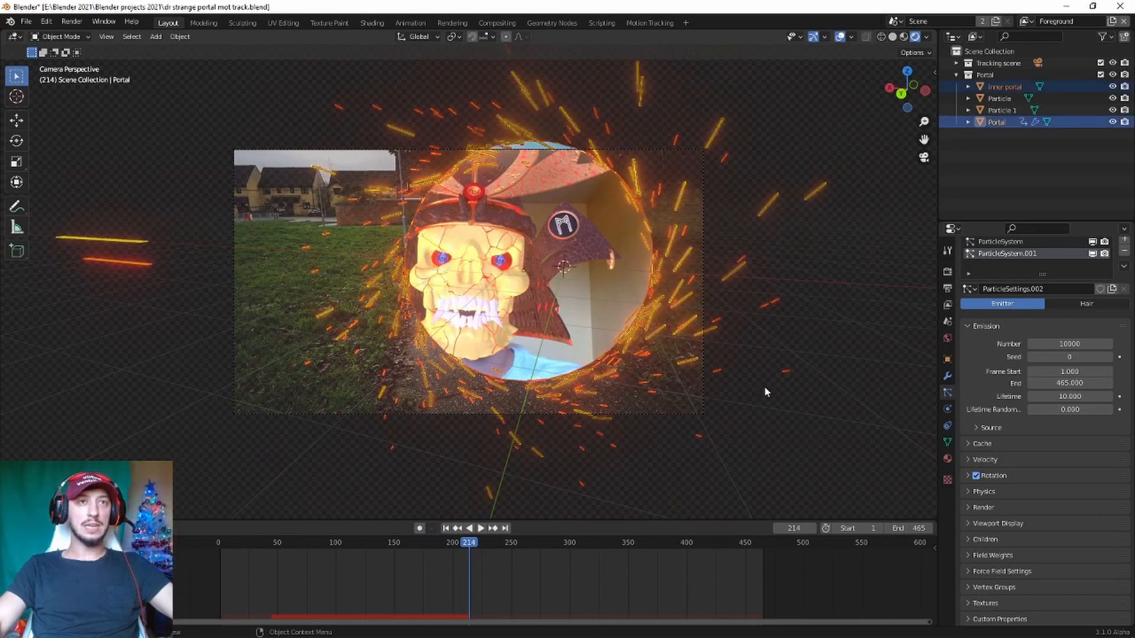
key("s")
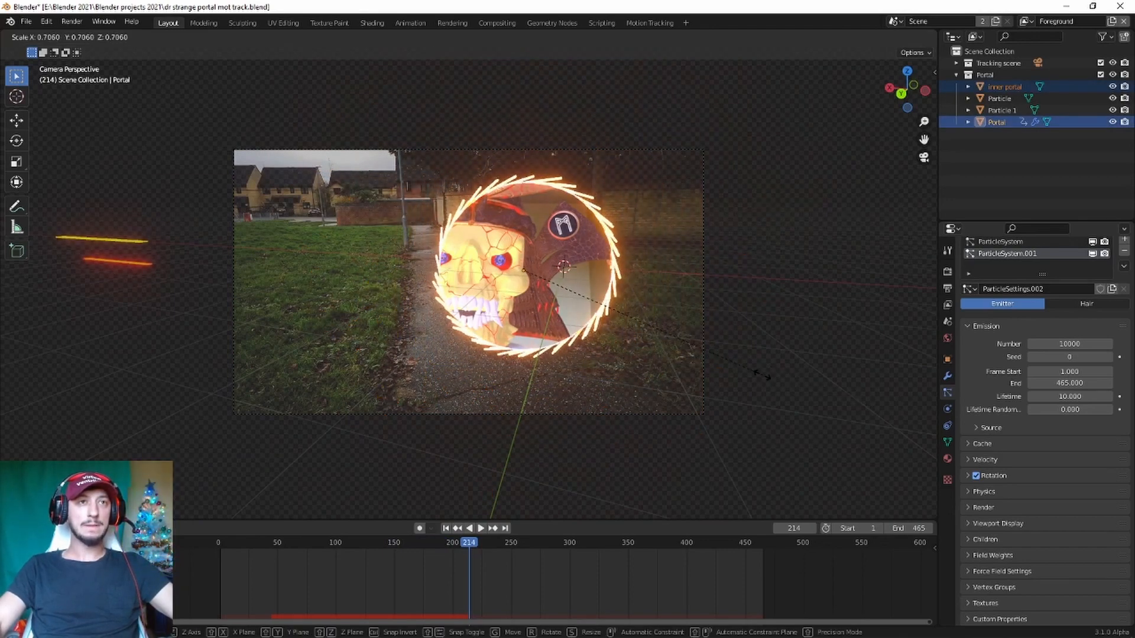
left_click(764, 376)
key("space")
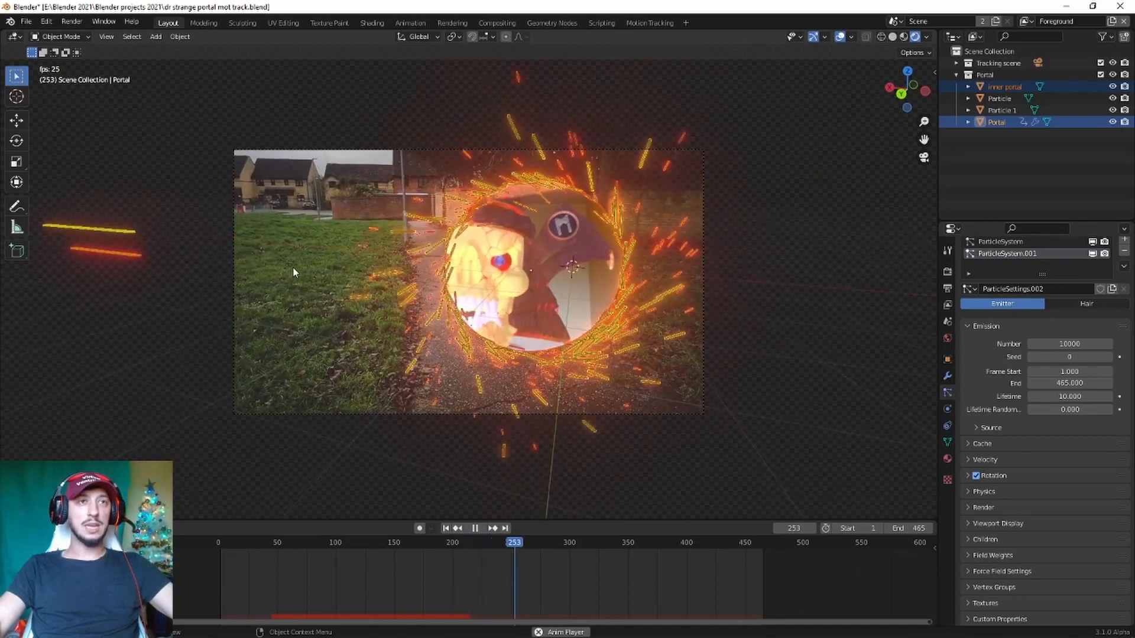
left_click(775, 393)
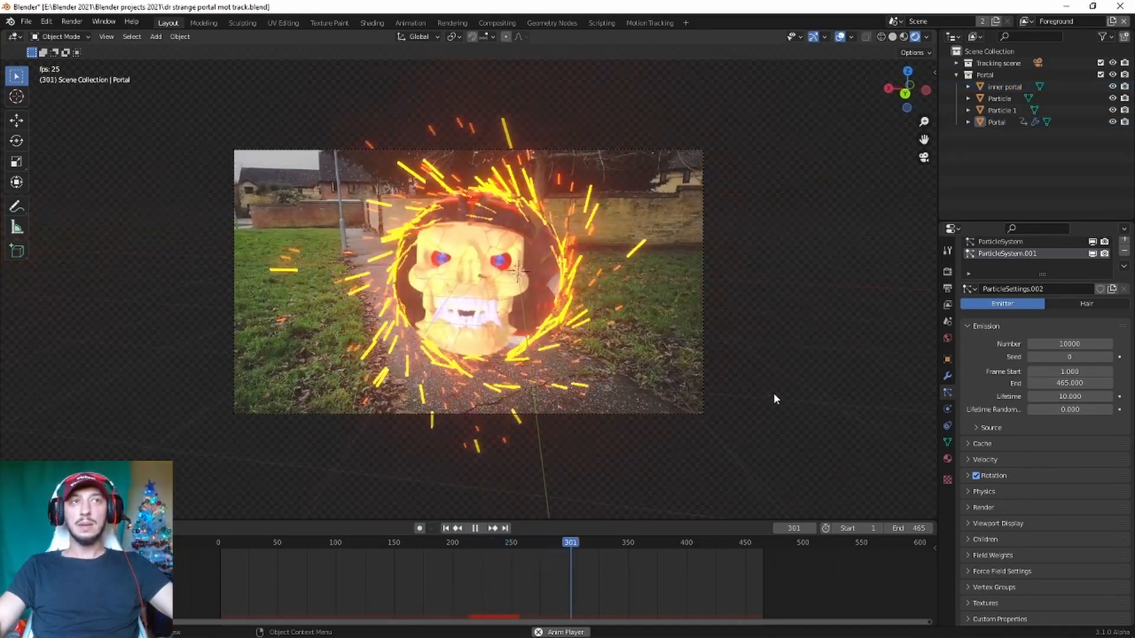
key("space")
Render a test image of frame 317, inspect the composited portal and close the render window
key("F12")
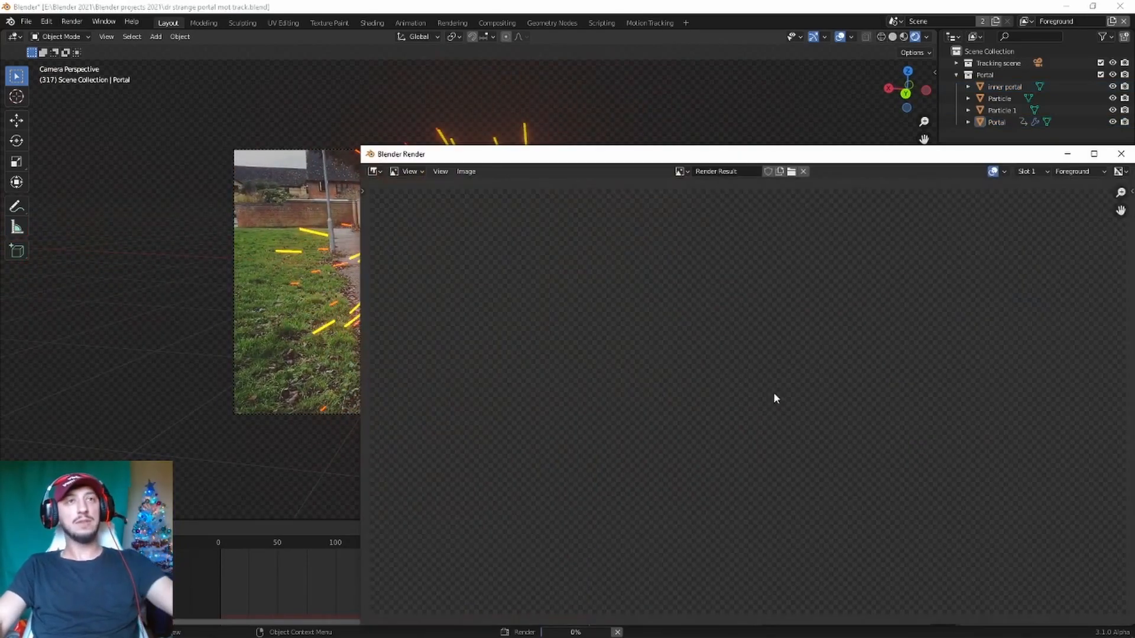
left_click_drag(848, 158, 638, 69)
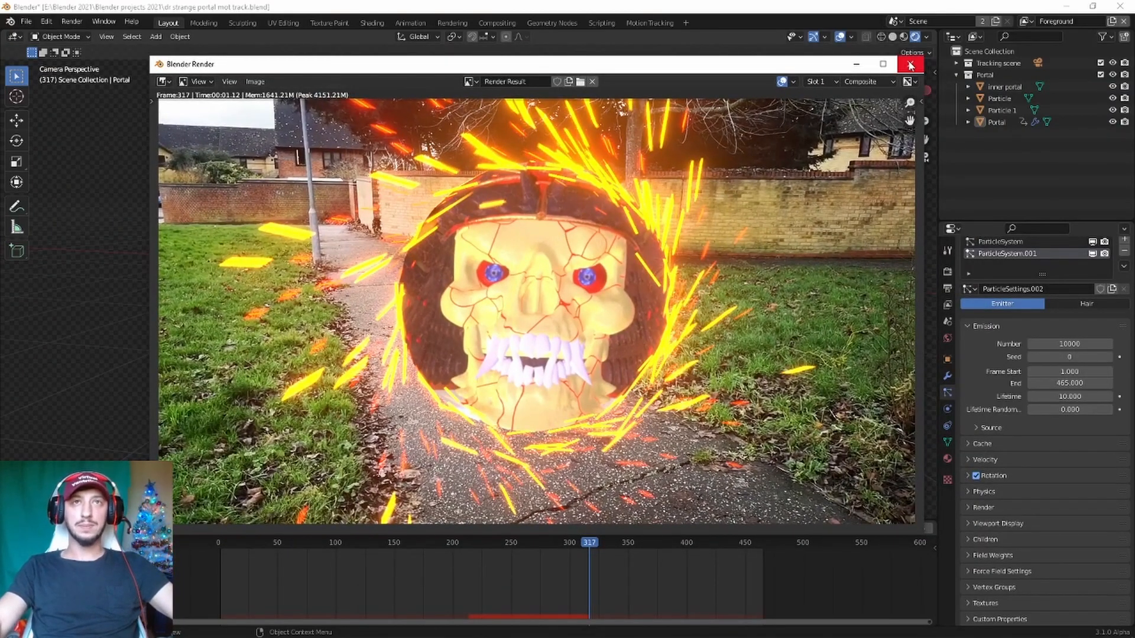
key("Escape")
Play the animation on to frame 417, pausing partway to check how the portal sits over the path
key("space")
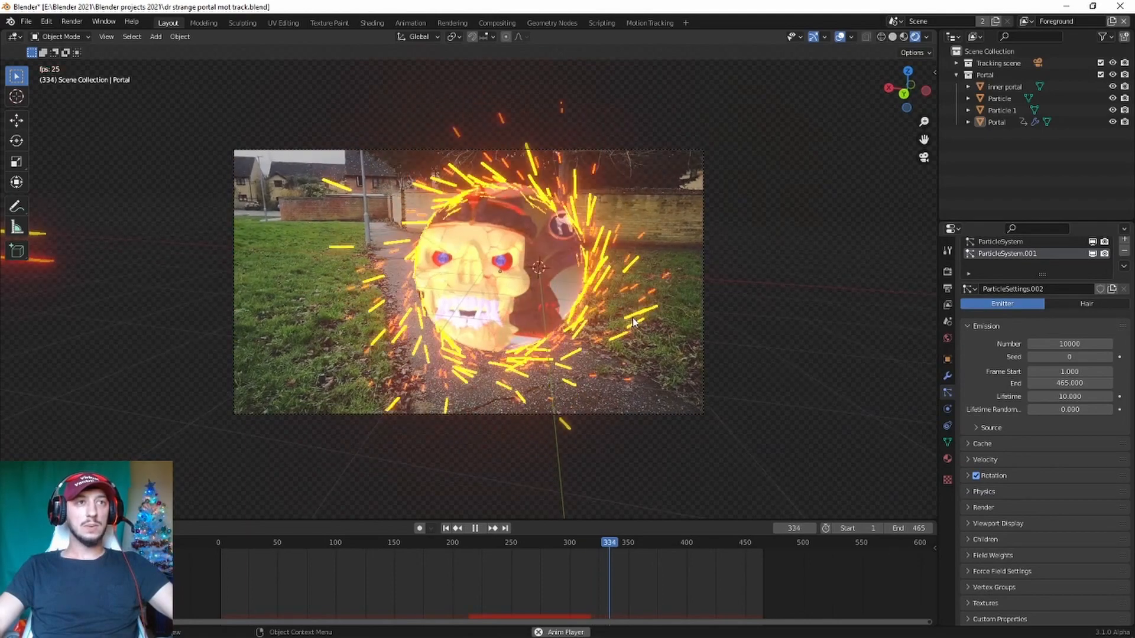
key("space")
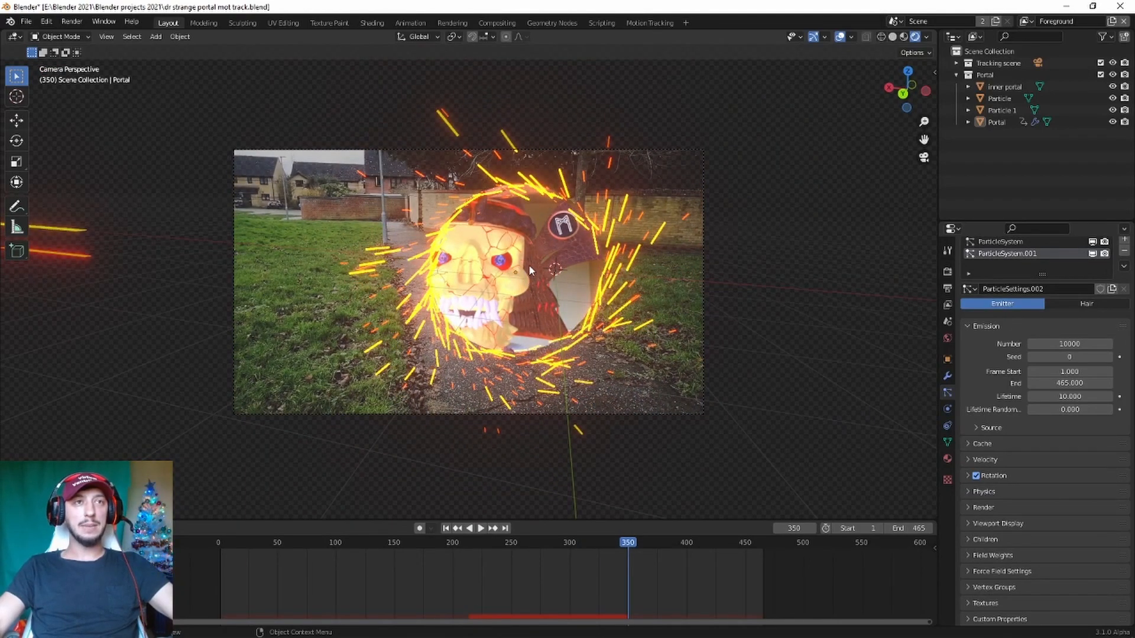
key("space")
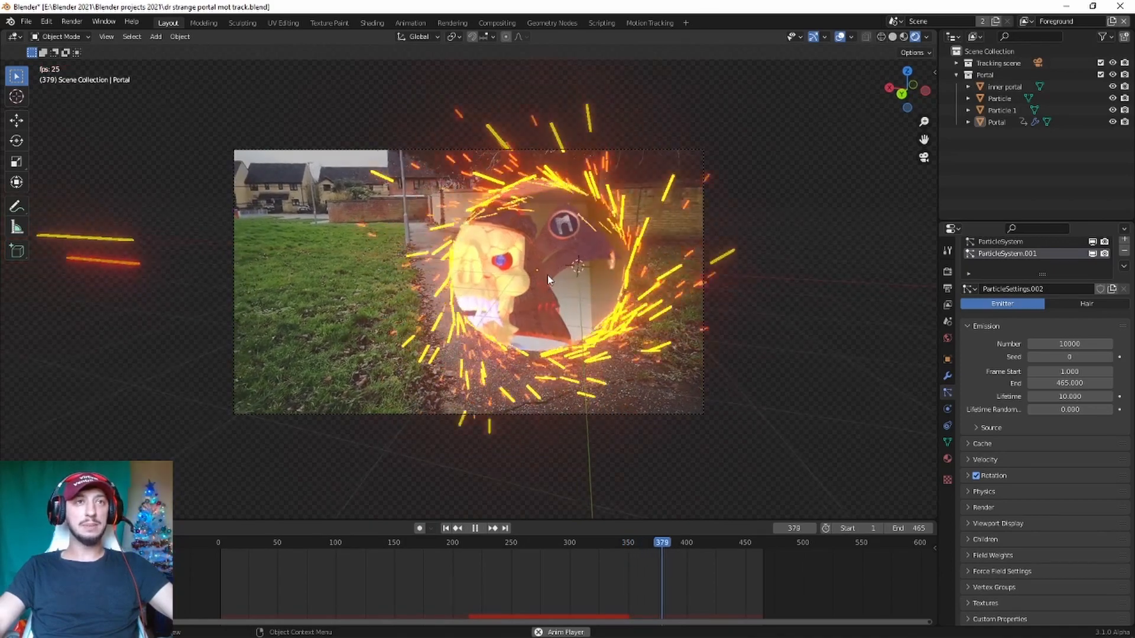
key("space")
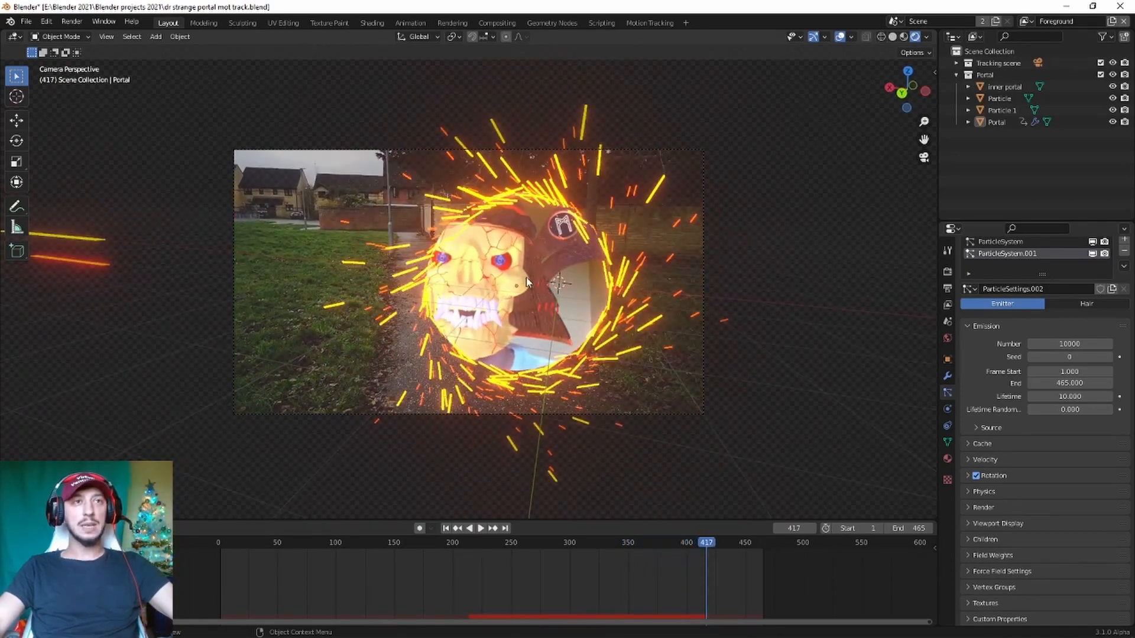
Select the inner portal, set the frame count of its Nebula Blue - 49252.mp4 texture to 50000, and start playback
left_click(546, 253)
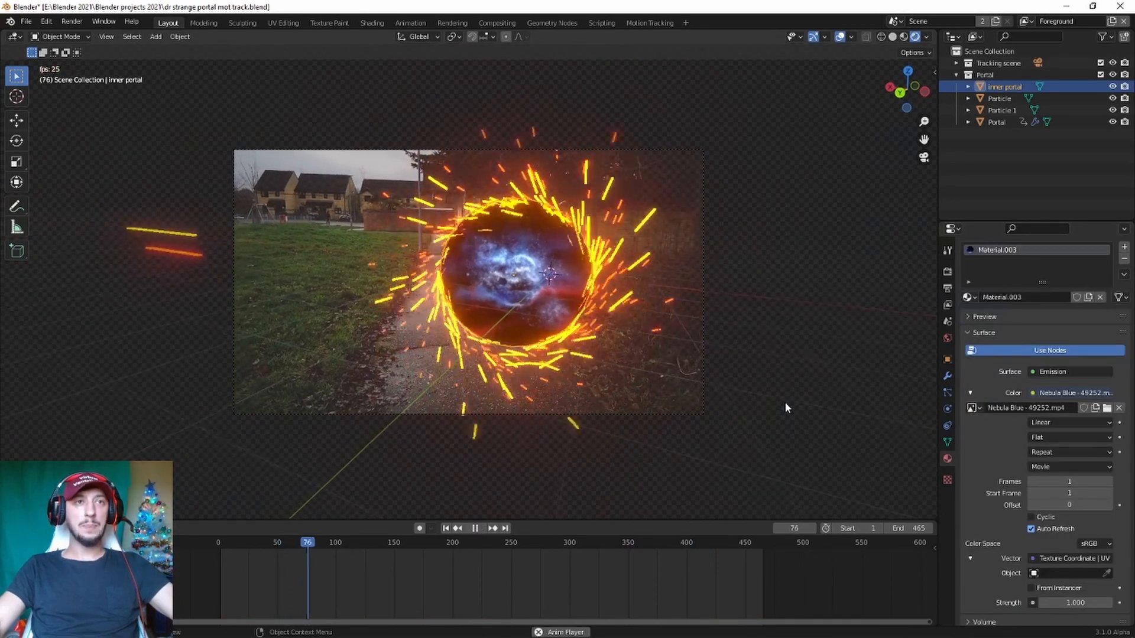
key("space")
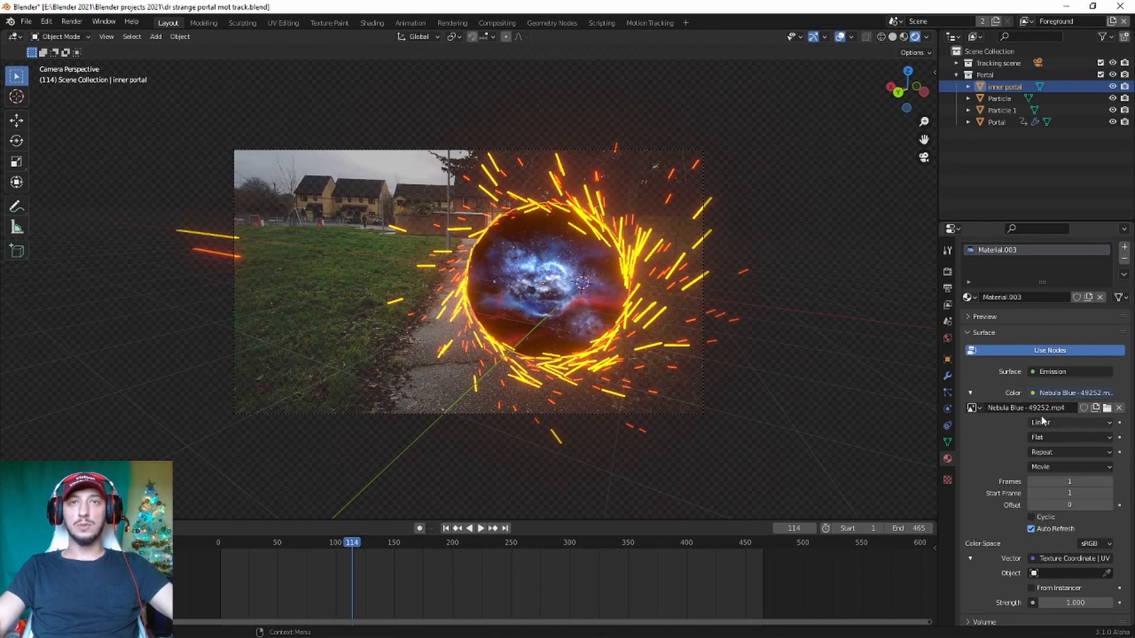
left_click(1070, 481)
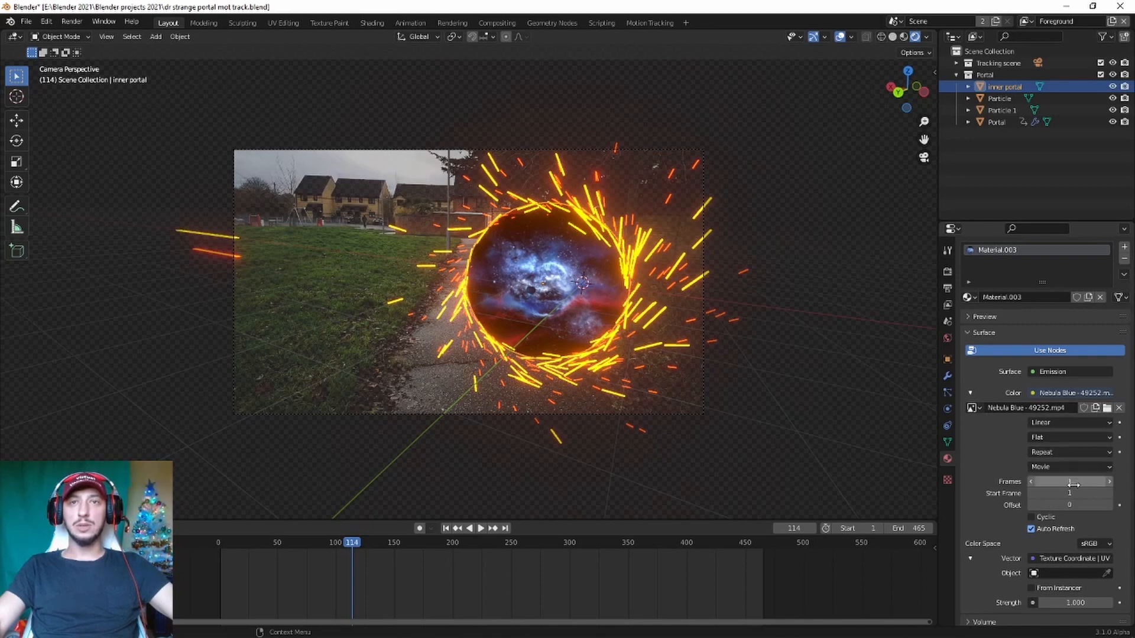
type("500")
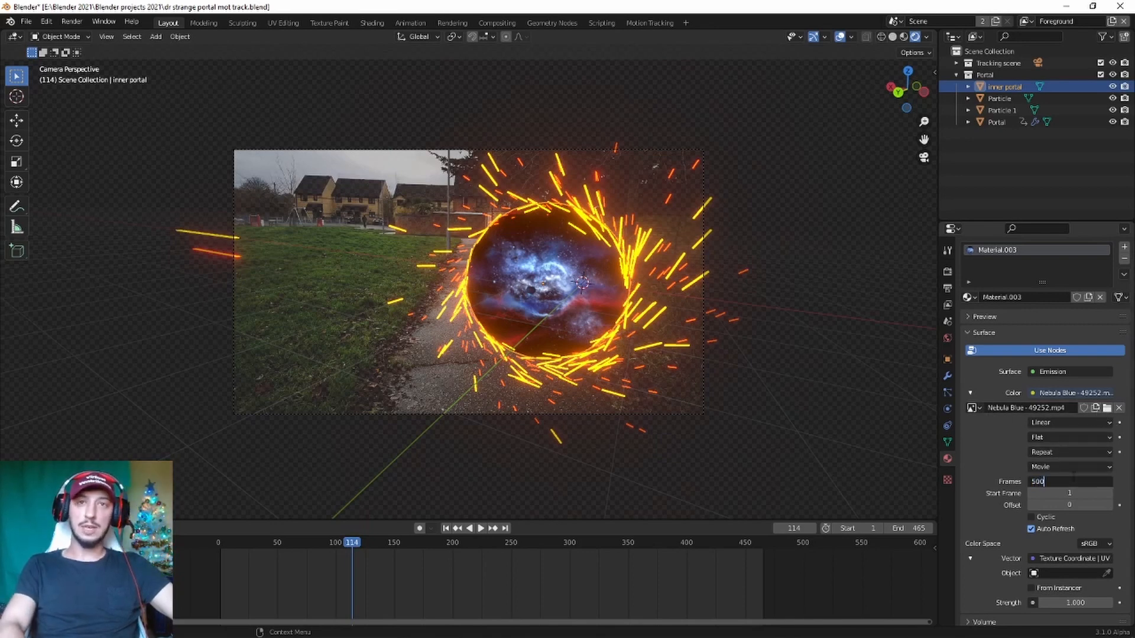
type("00")
key("Return")
key("space")
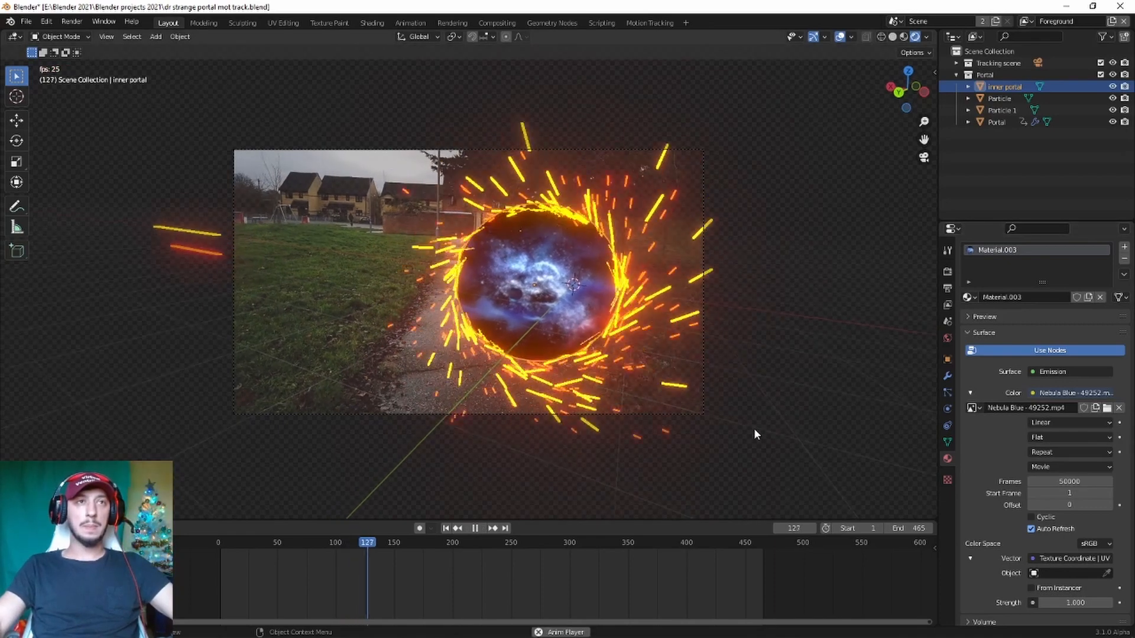
Set the nebula video texture's vector to Texture Coordinate UV and preview the video inside the portal
left_click(1052, 561)
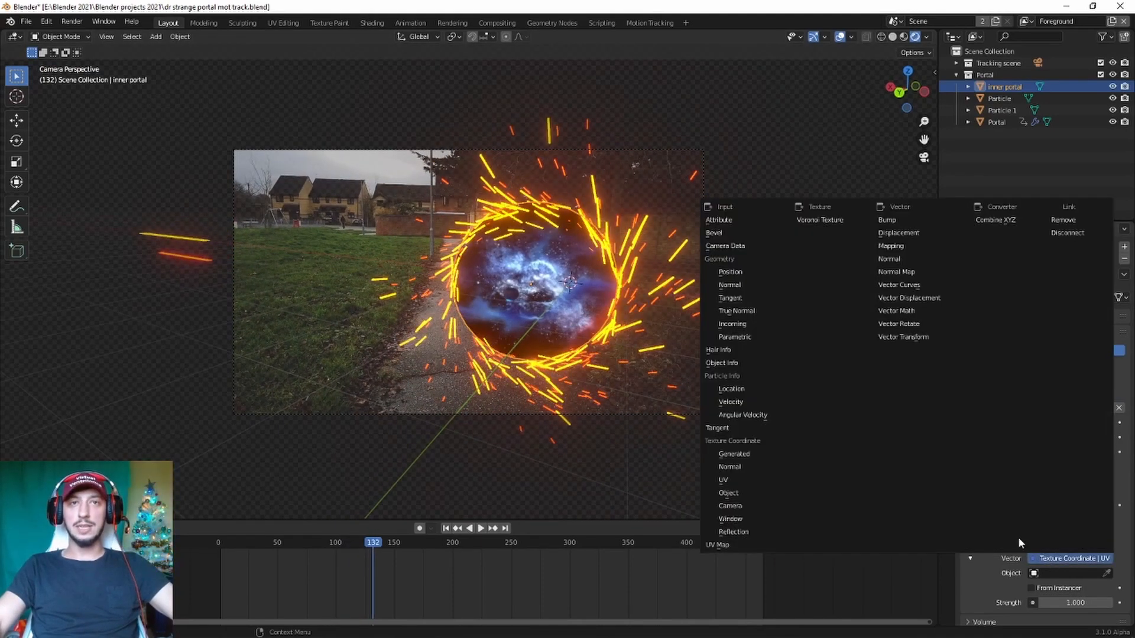
left_click(742, 486)
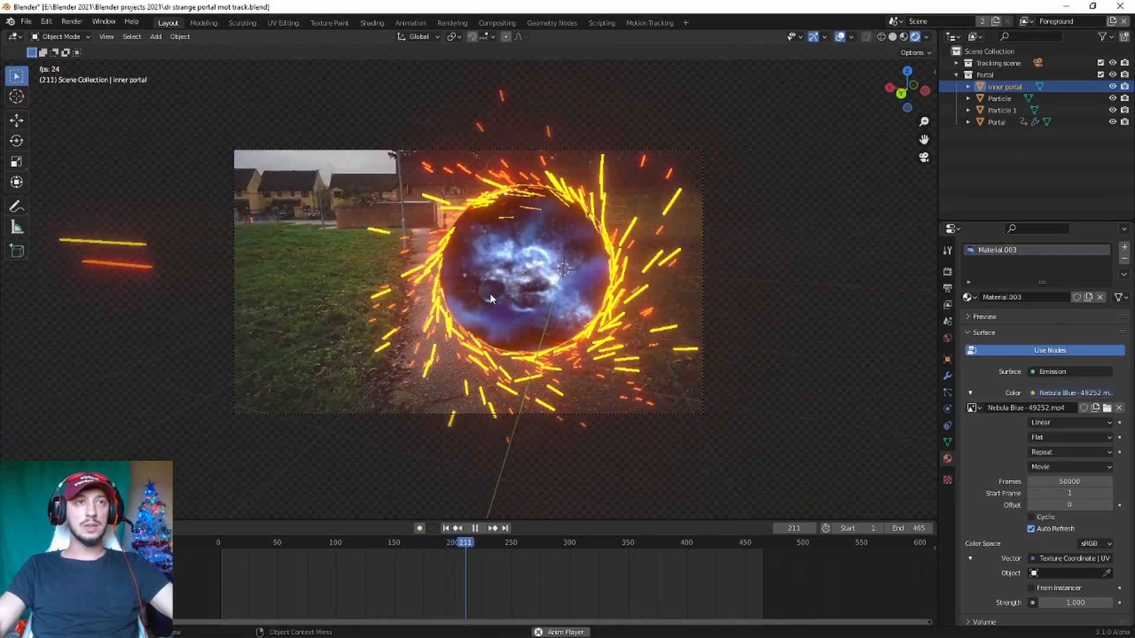
key("space")
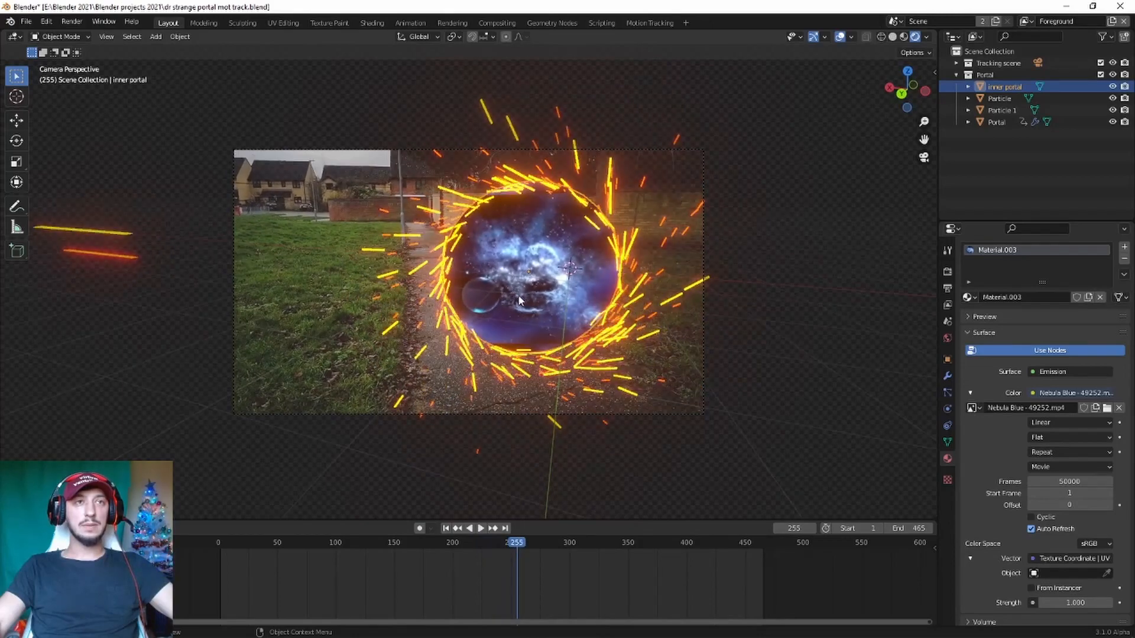
Open the inner portal in the UV Editing workspace, fit its UV circle in view and show the scene through the camera
left_click(285, 23)
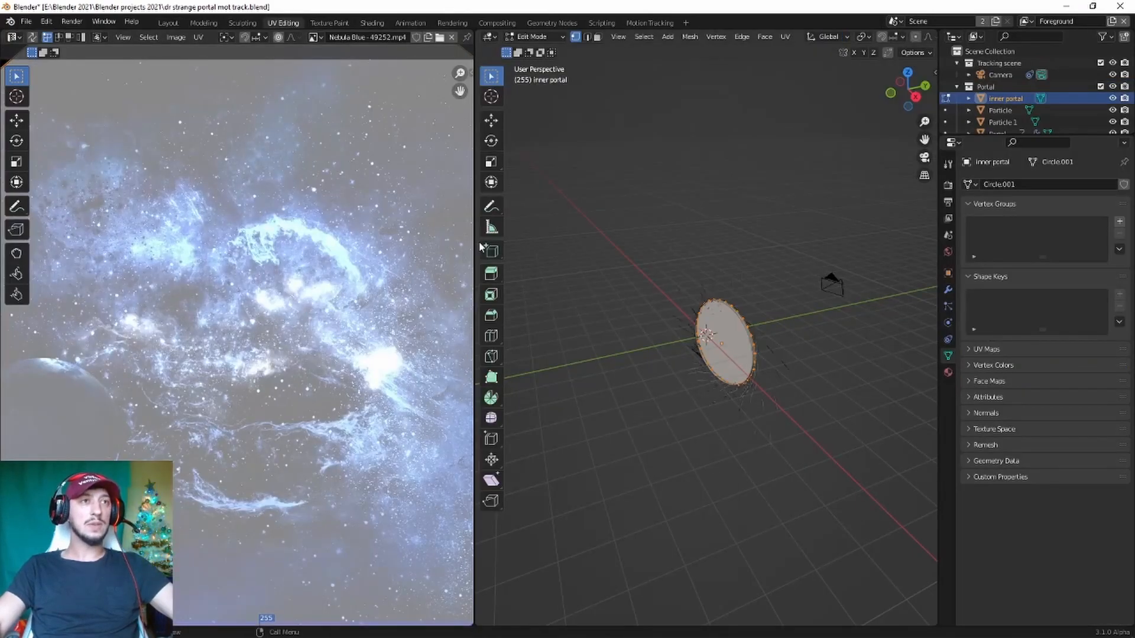
scroll(299, 328, "down", 9)
scroll(299, 329, "up", 6)
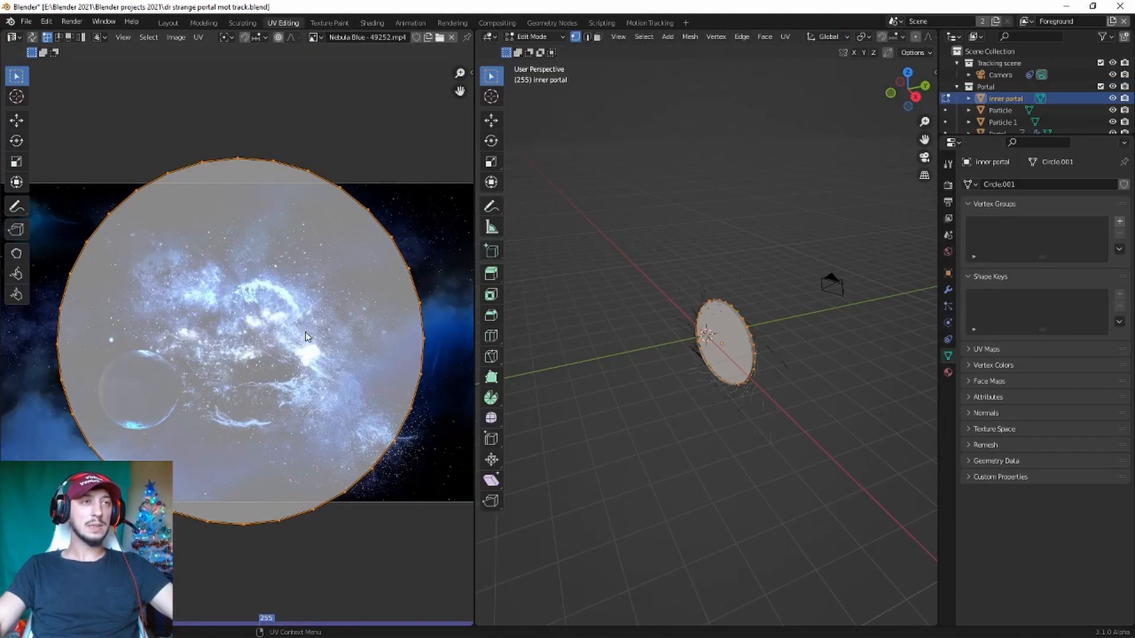
key("KP_0")
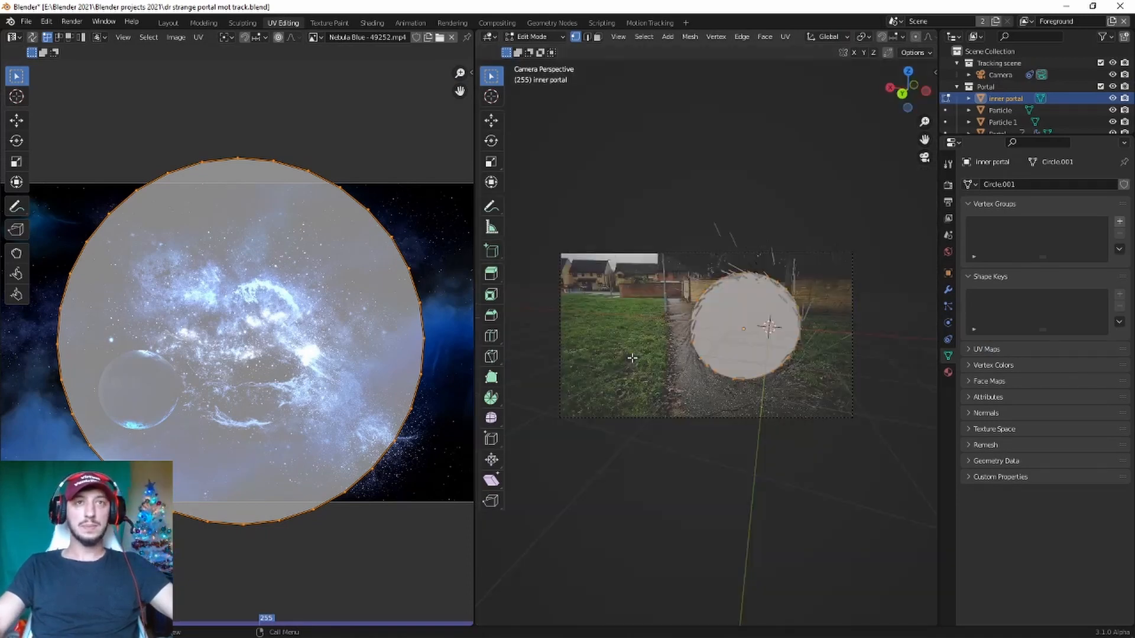
scroll(892, 35, "down", 5)
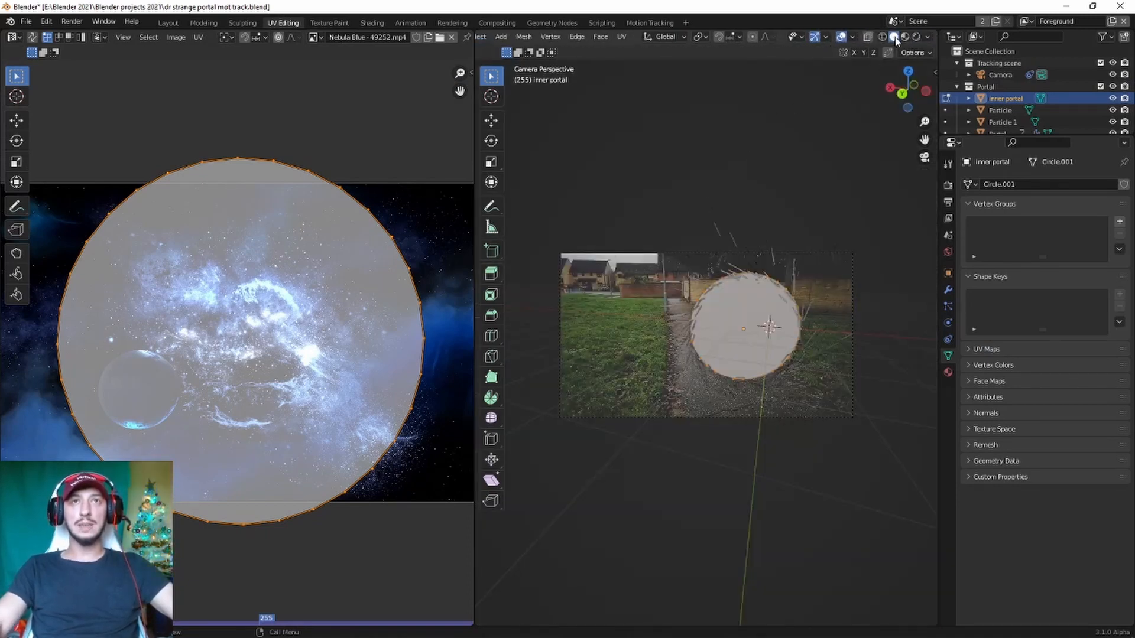
Show the 3D scene with rendered shading and rotate the inner portal's UV circle over the nebula video
left_click(916, 37)
scroll(756, 343, "up", 3)
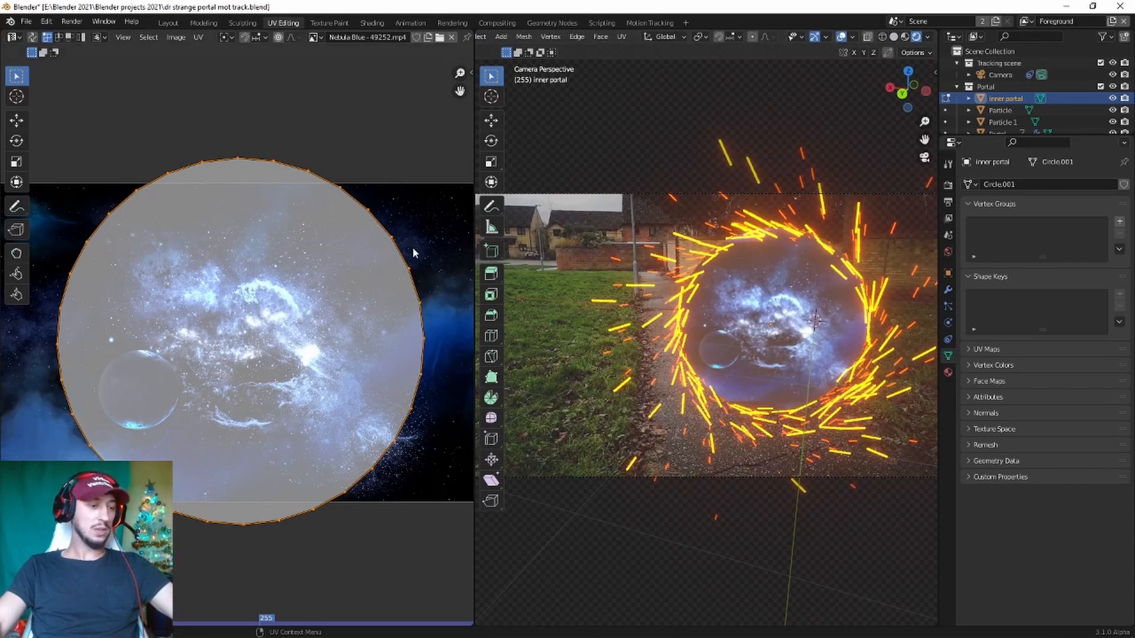
key("r")
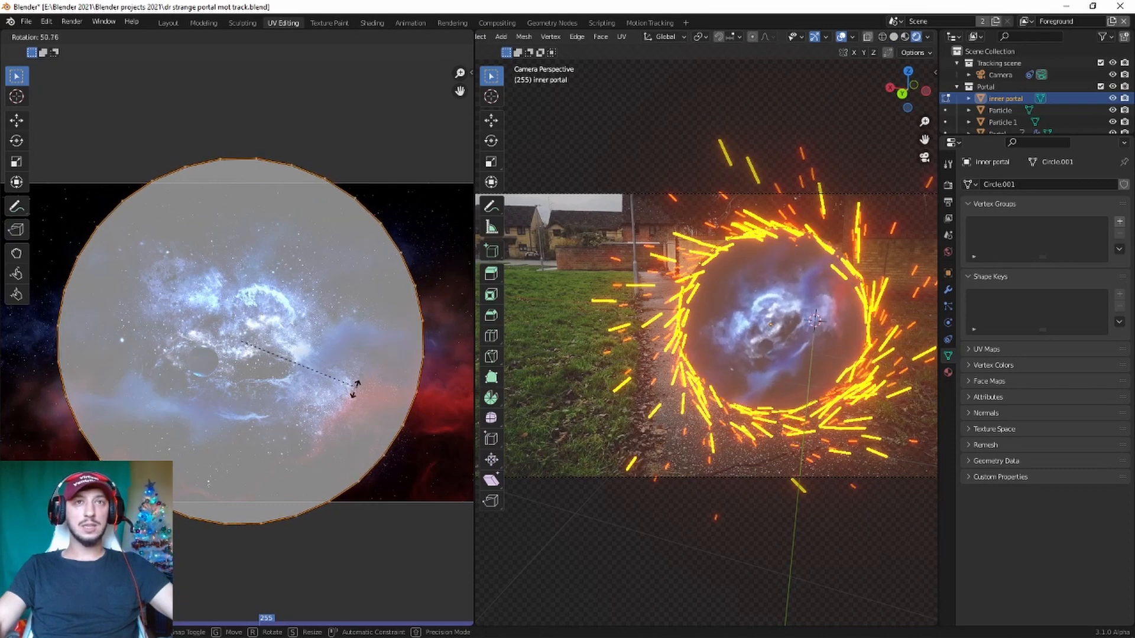
left_click(124, 374)
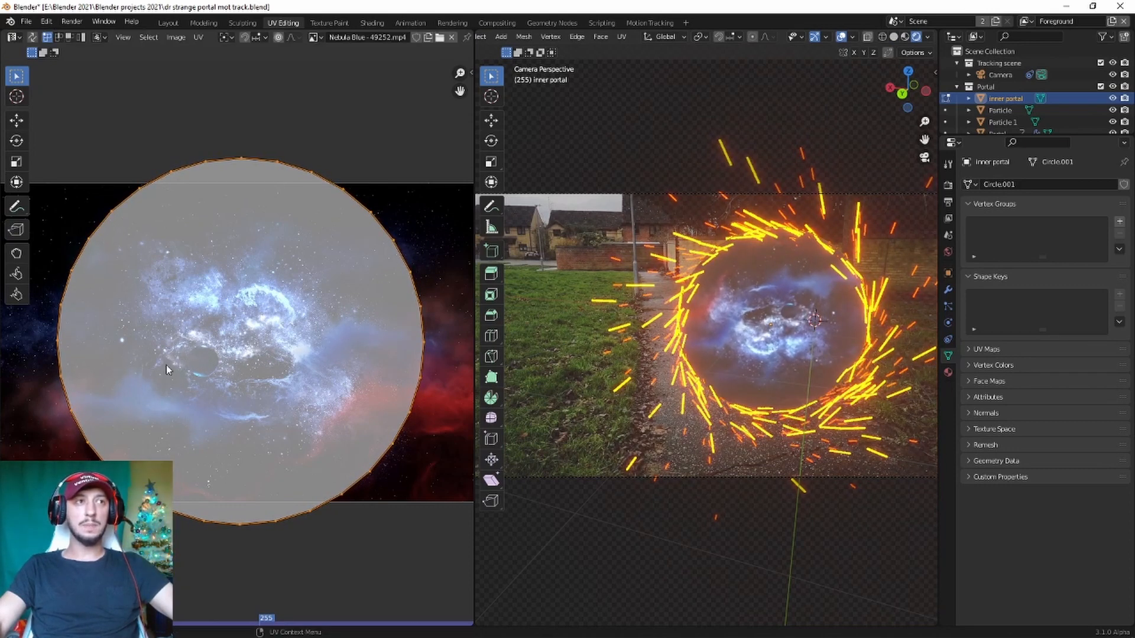
Shrink the inner portal's UV circle to about 0.88 of its size and return to the Layout workspace
key("s")
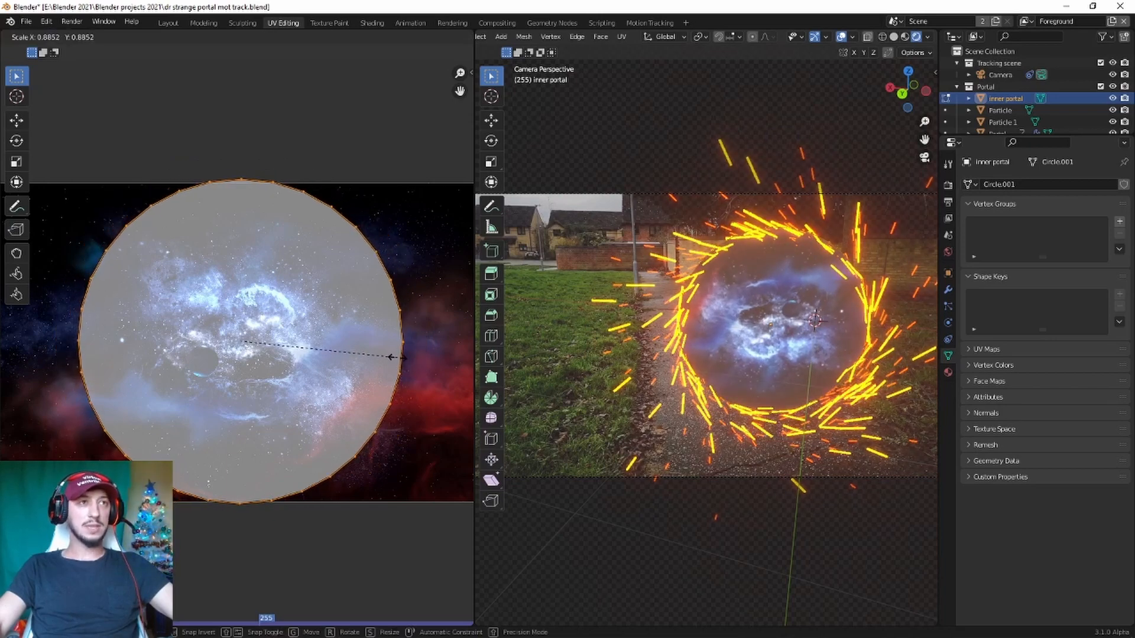
left_click(389, 357)
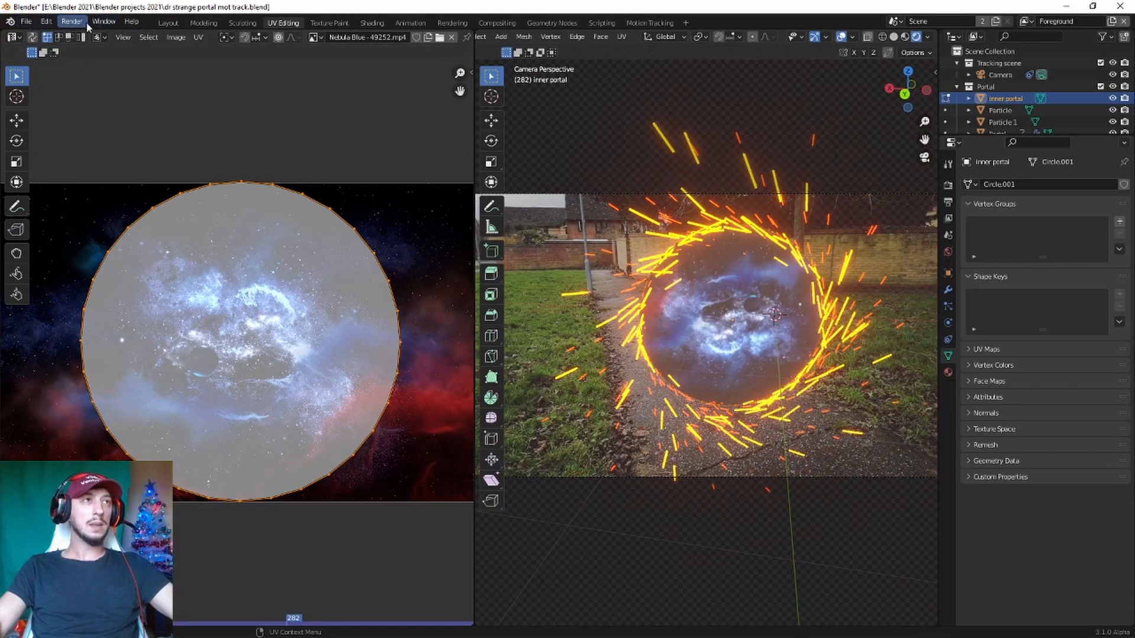
left_click(168, 23)
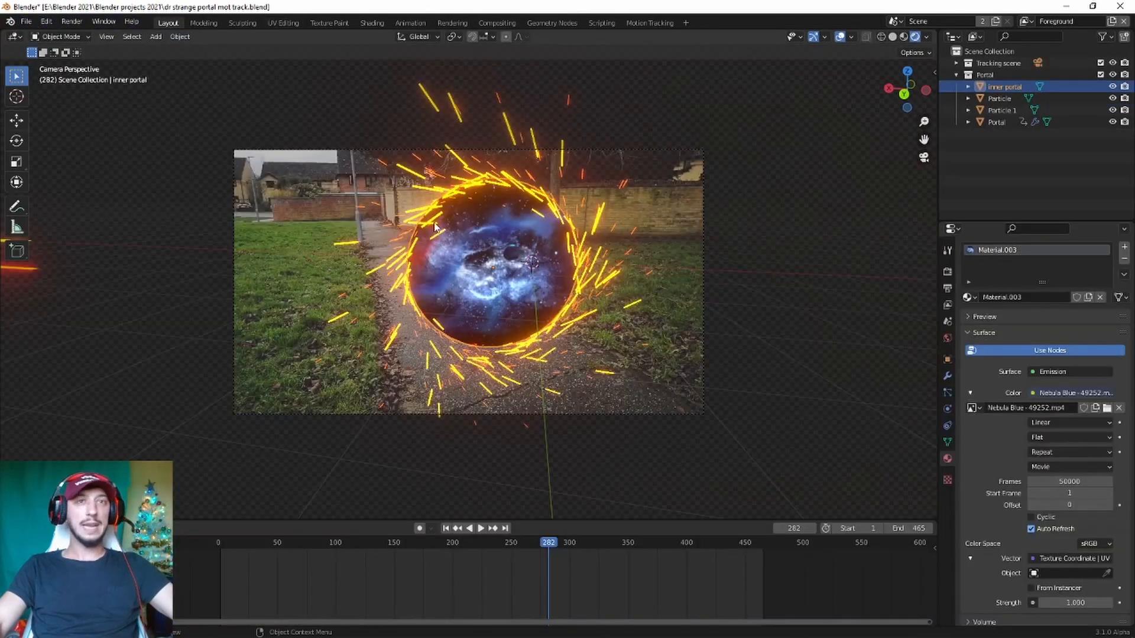
Play the animation from the first frame to check the nebula video inside the portal
left_click(446, 528)
key("space")
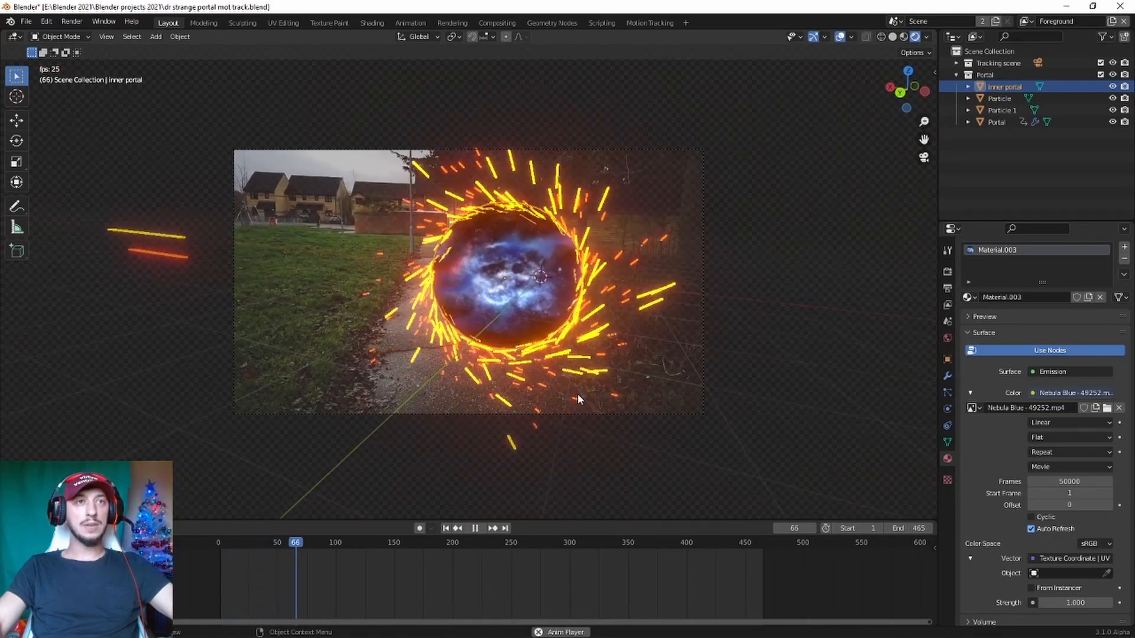
scroll(577, 393, "up", 2)
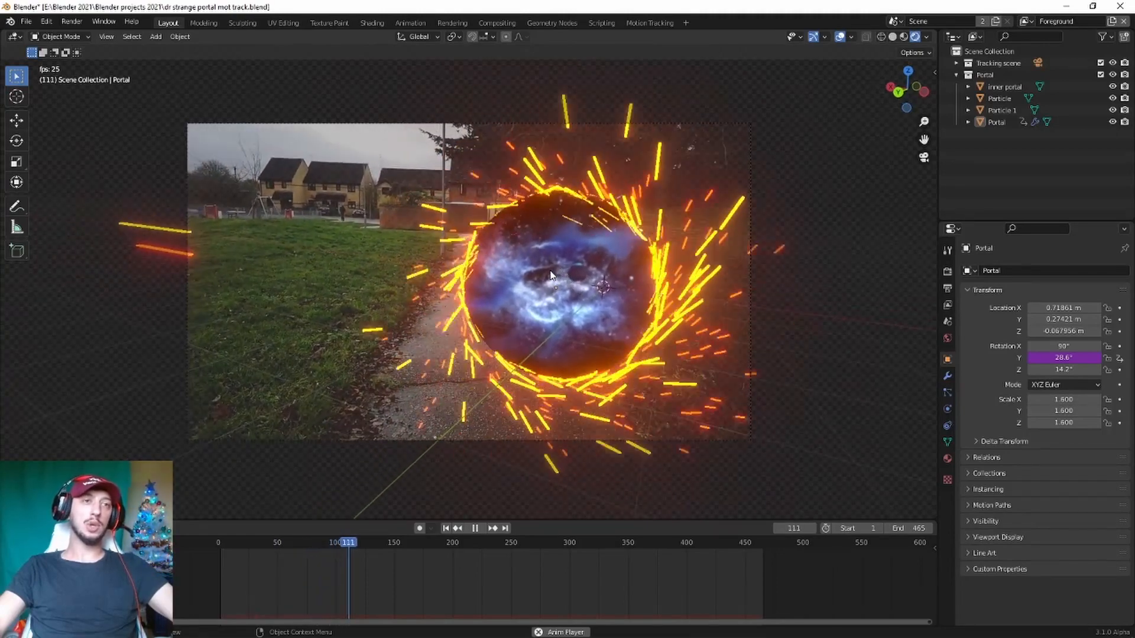
key("space")
At frame 1, set the inner portal's X, Y and Z scale to 0 and keyframe all three values
left_click(446, 528)
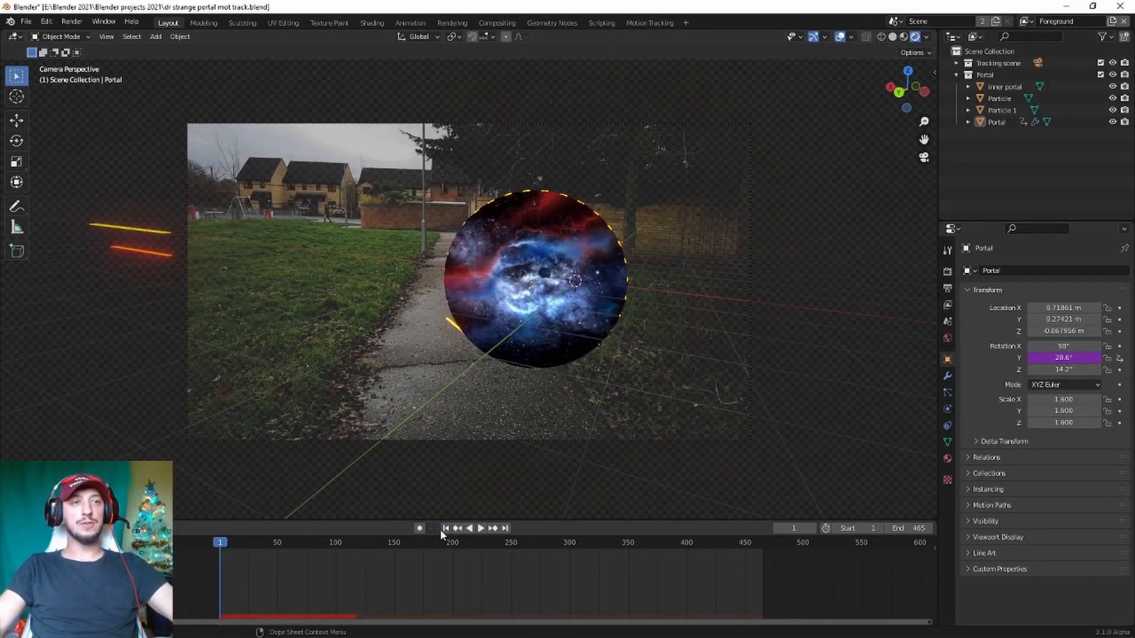
left_click(1005, 87)
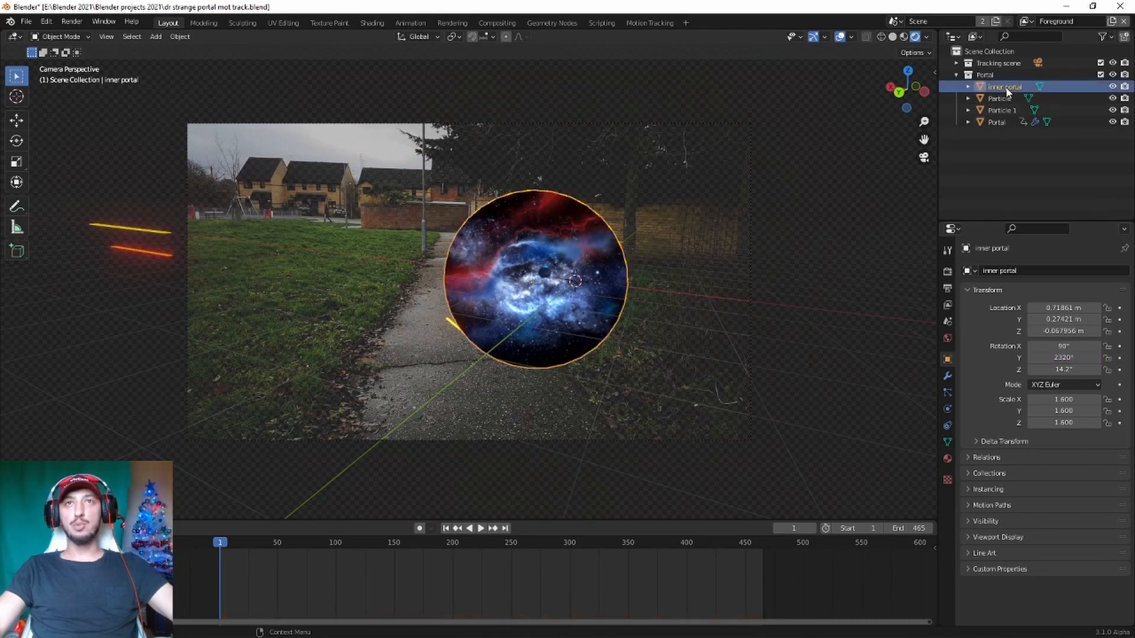
left_click(1071, 400)
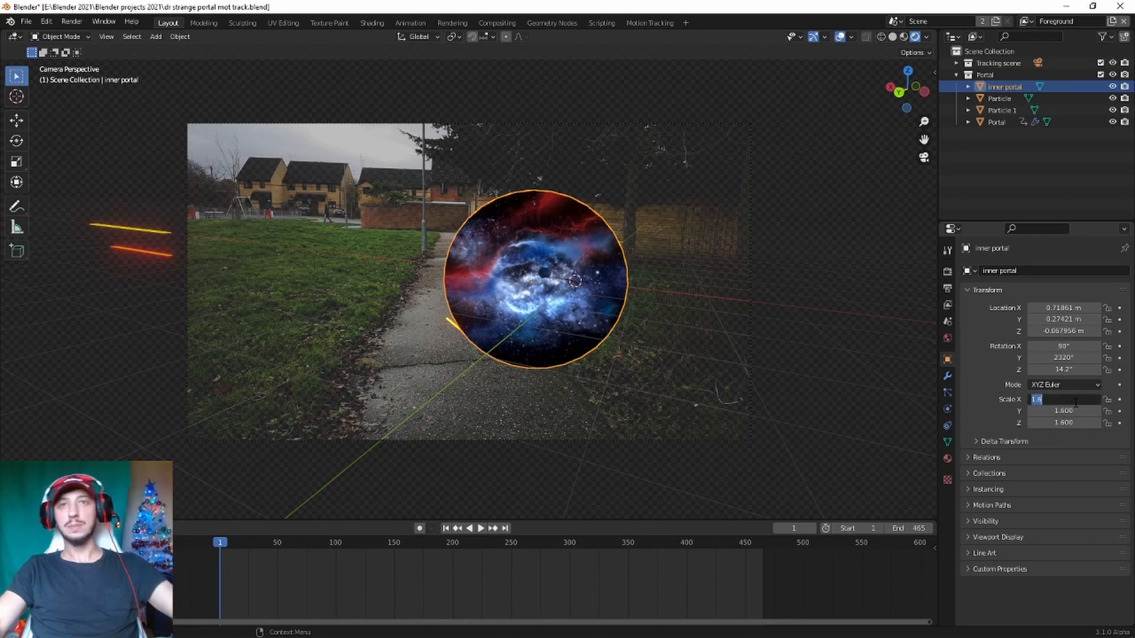
key("Return")
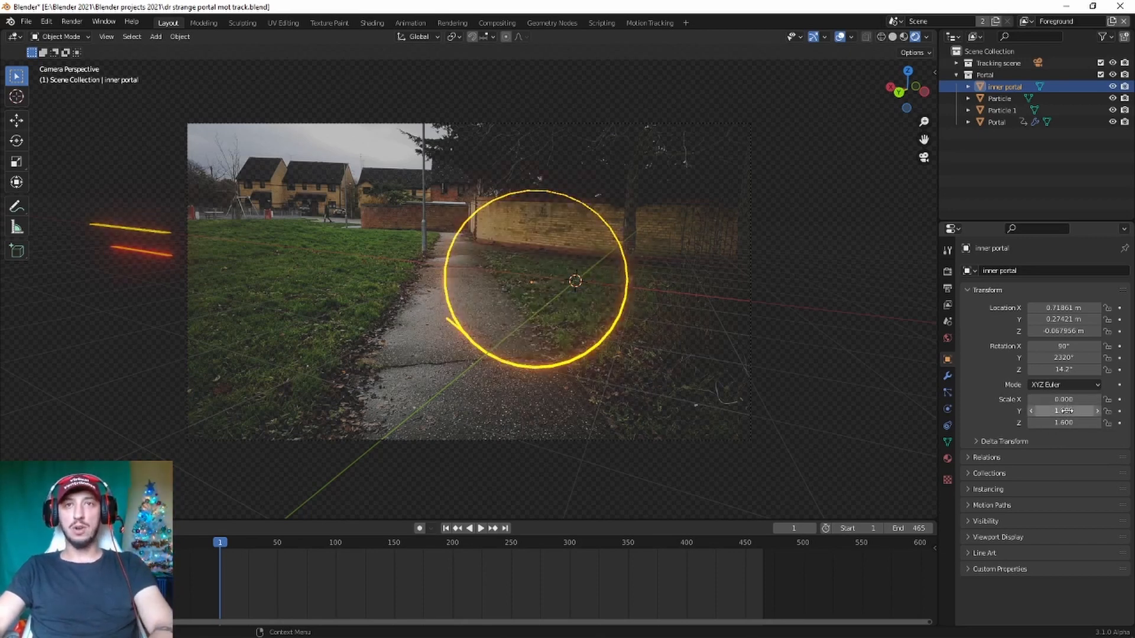
type("0")
key("Return")
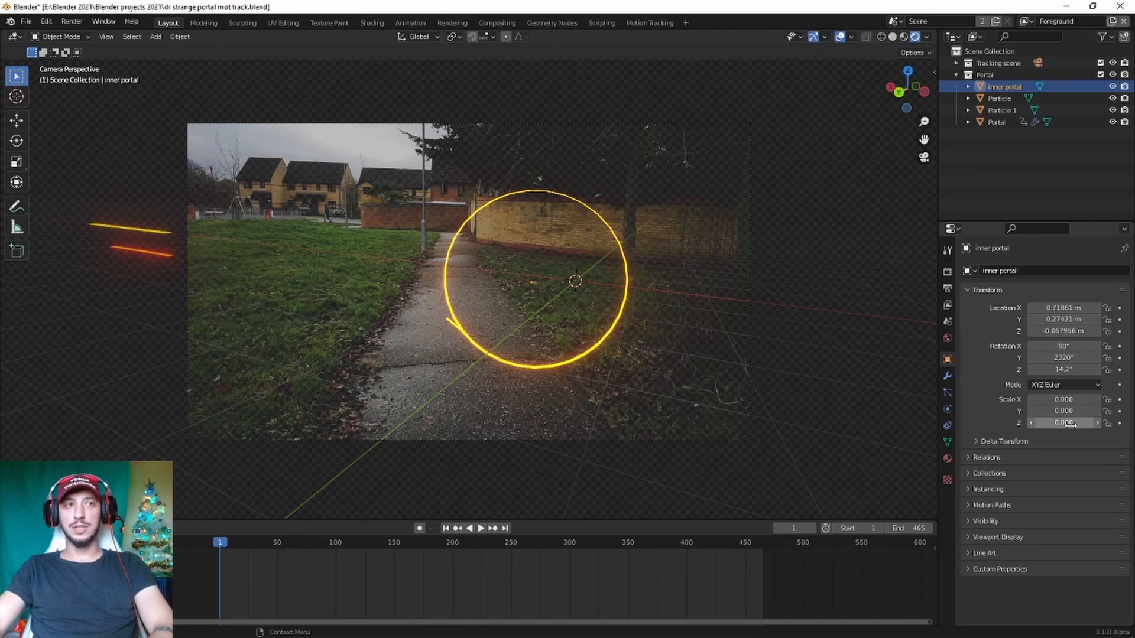
left_click(1119, 399)
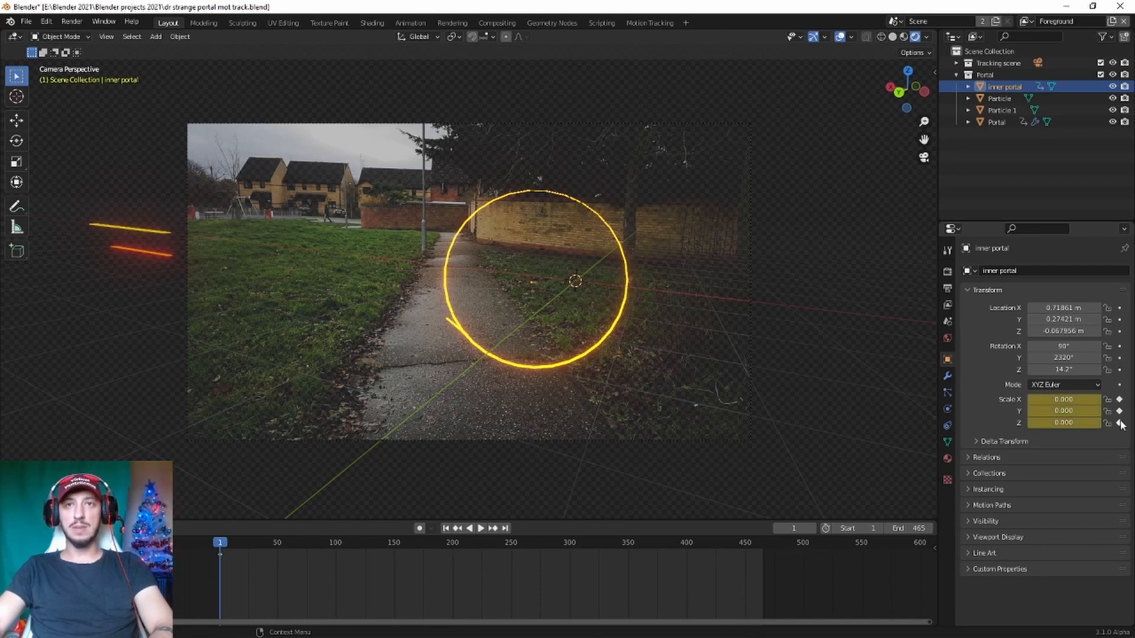
Set the Portal object's X, Y and Z scale to 0 at frame 1 and keyframe all three values
left_click(996, 121)
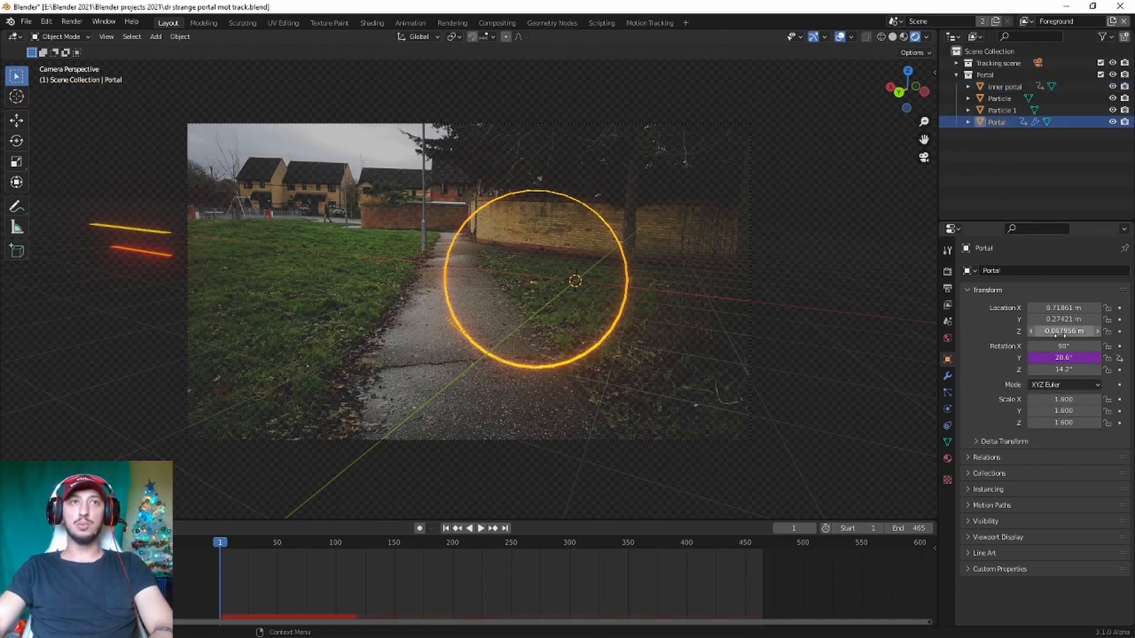
key("Return")
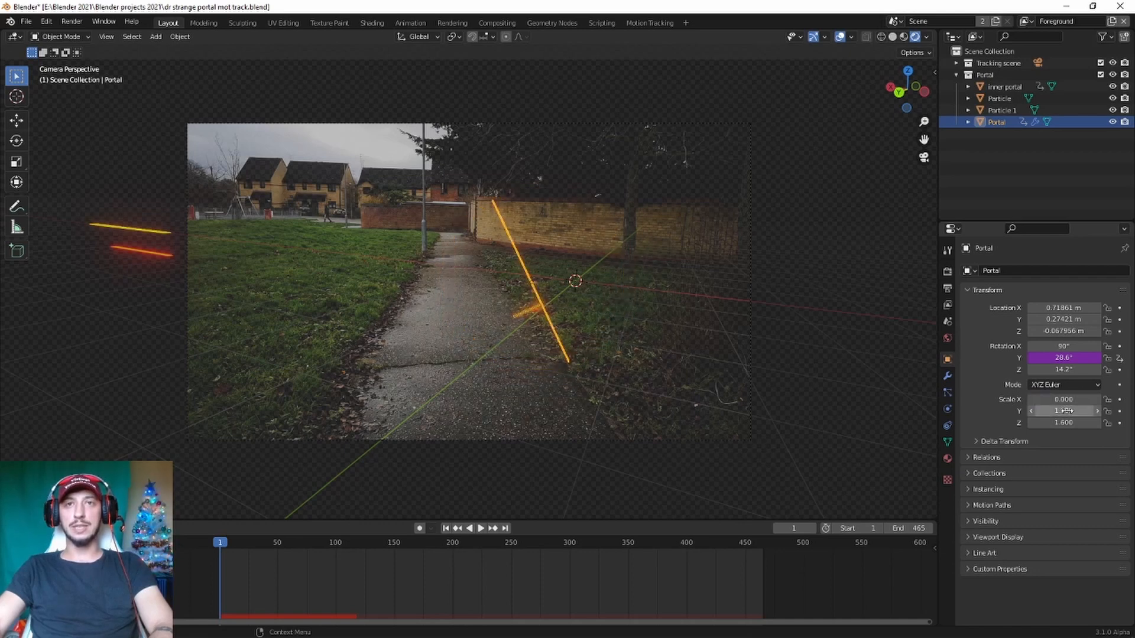
type("0")
key("Return")
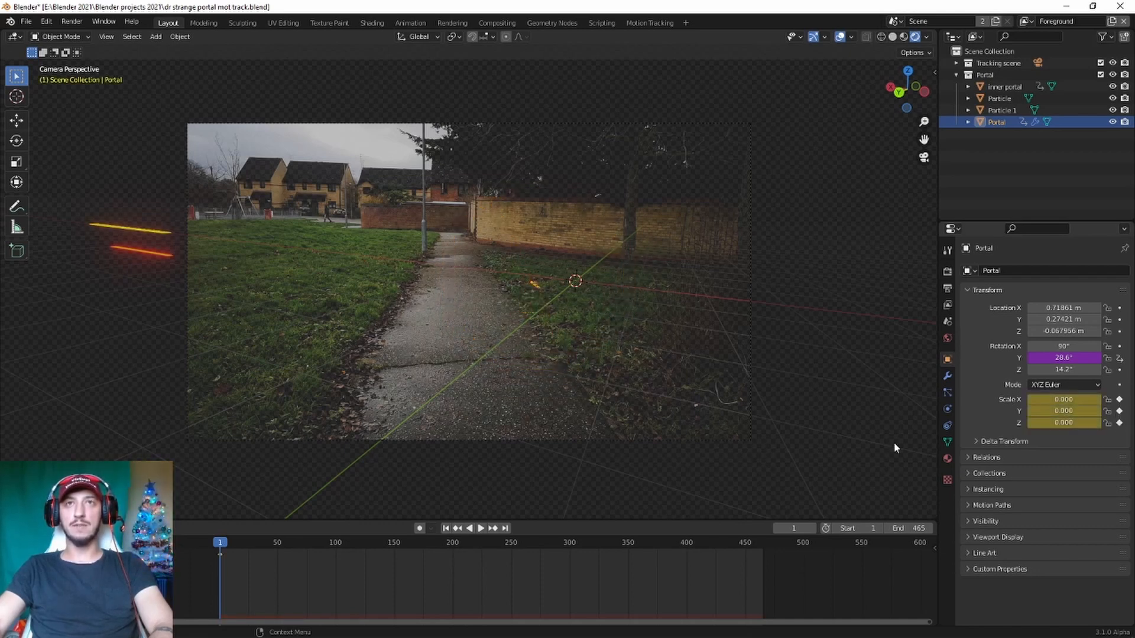
At frame 50, set the Portal object's X, Y and Z scale to 1.6 and keyframe all three values
left_click(275, 543)
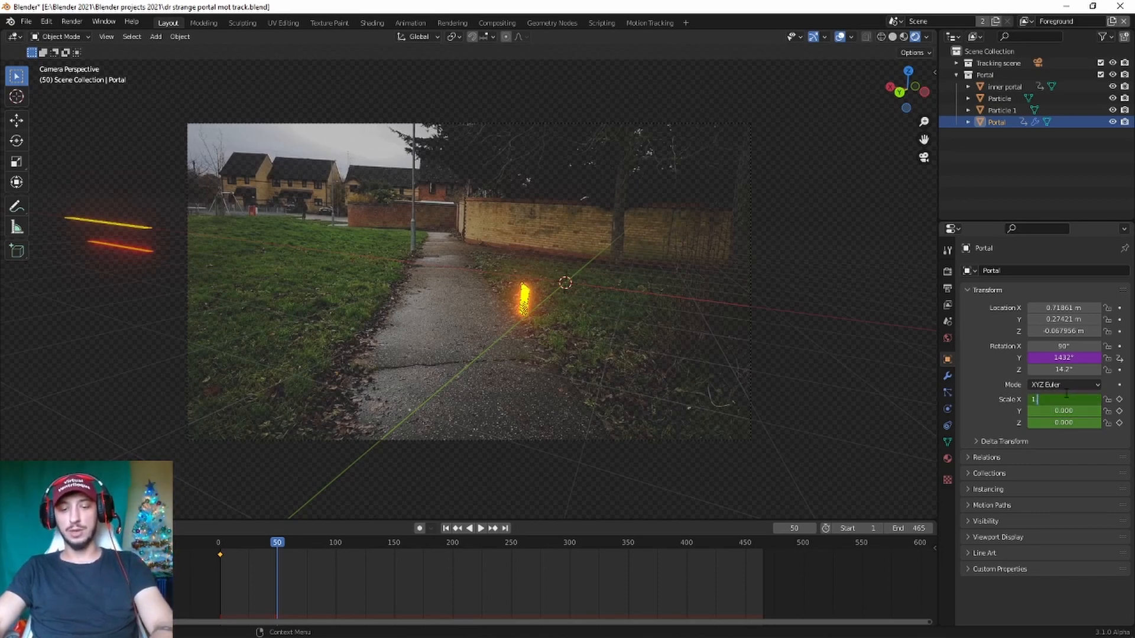
type(".6")
key("Return")
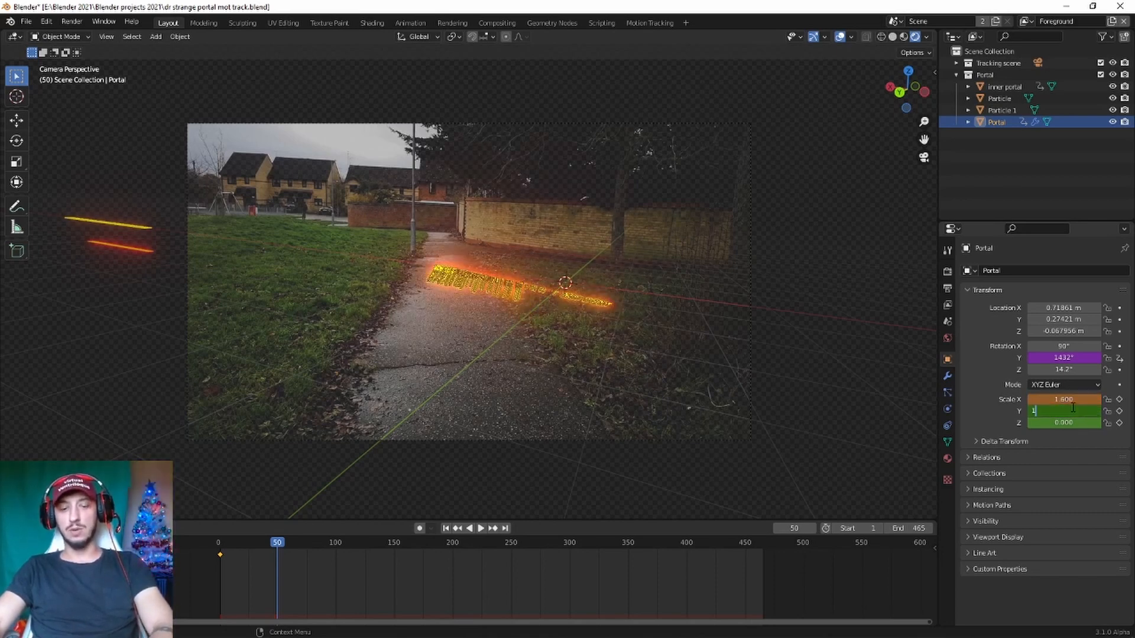
left_click(1073, 407)
type("1.6")
key("Return")
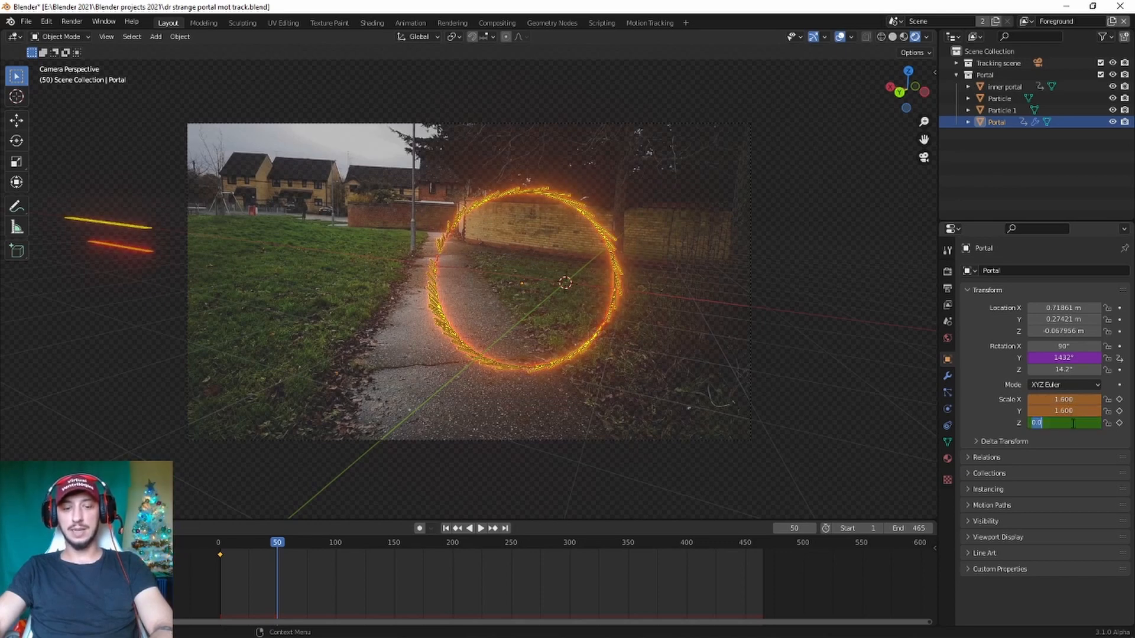
left_click(1075, 423)
type("1.6")
key("Return")
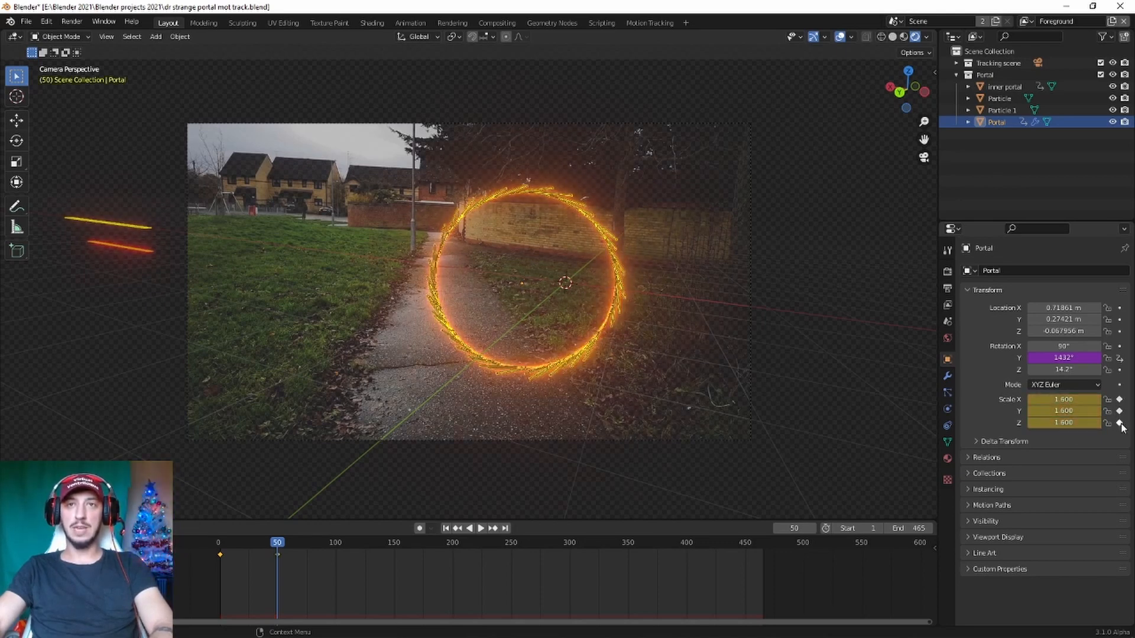
Set the inner portal's X, Y and Z scale to 1.6 at frame 50 and keyframe all three values
left_click(1017, 87)
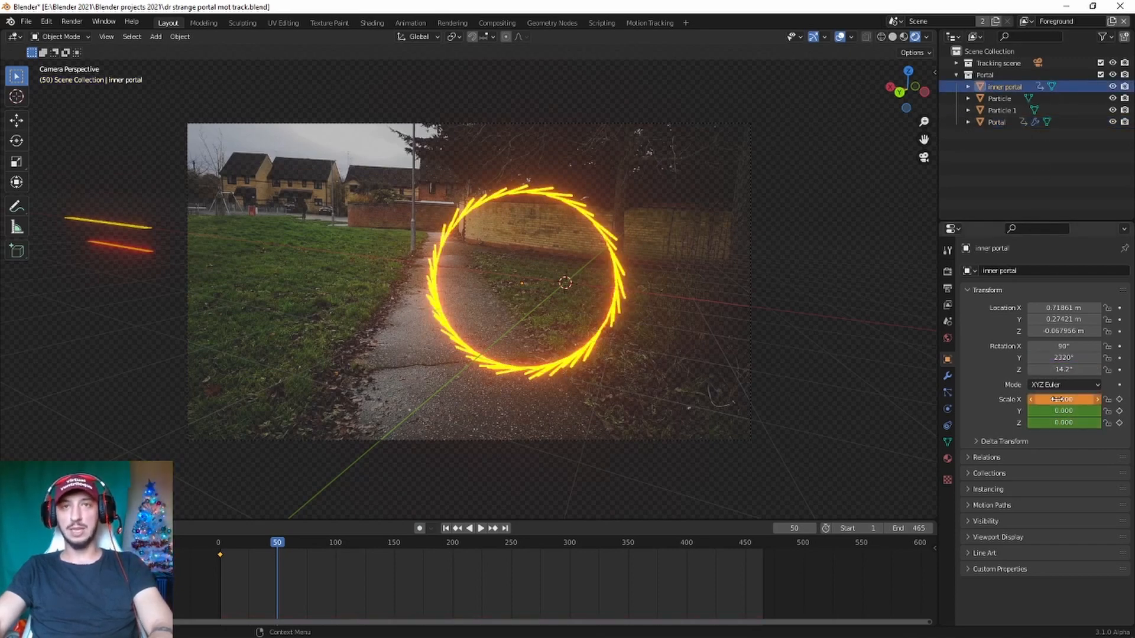
left_click(1066, 412)
type("1.6")
key("Return")
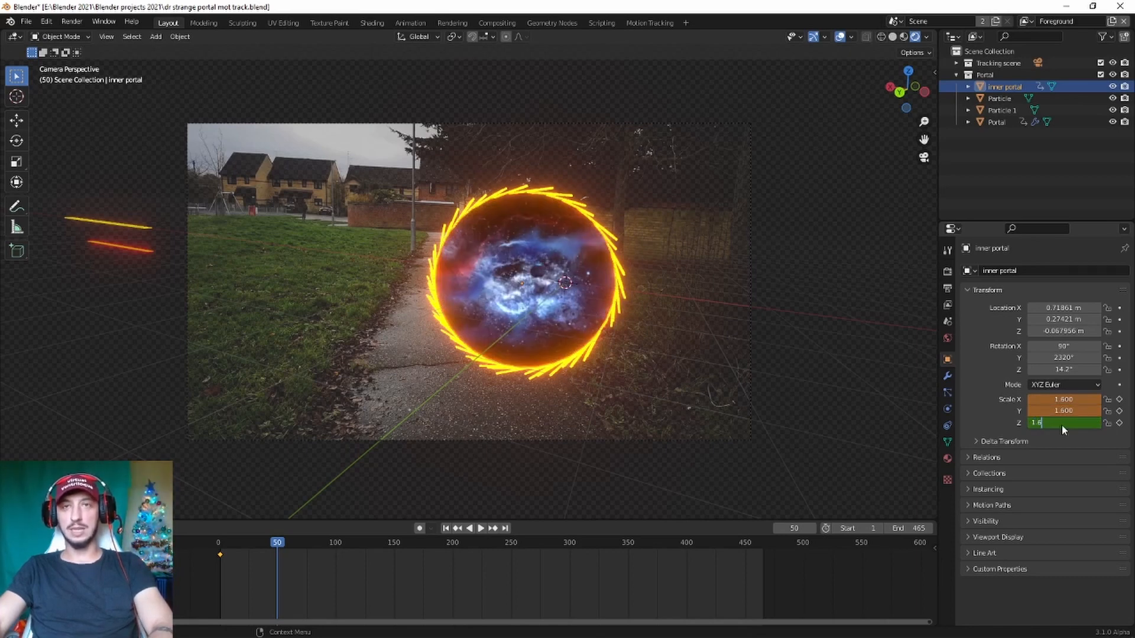
key("Return")
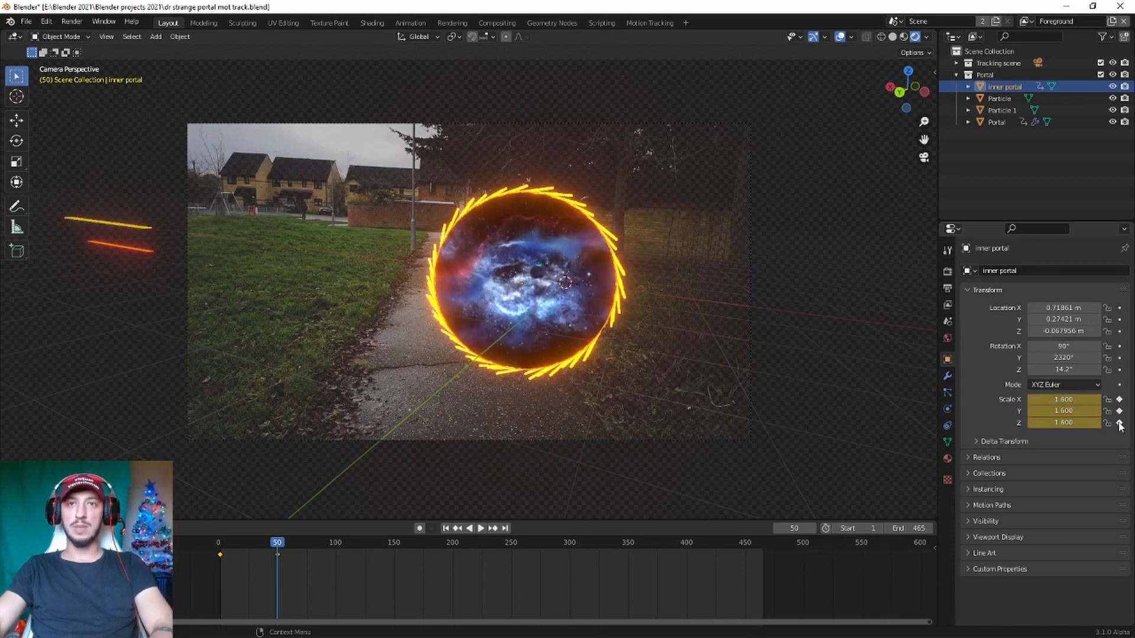
Play the animation from the first frame to check how the portal opens and follows the tracked footage
left_click(446, 529)
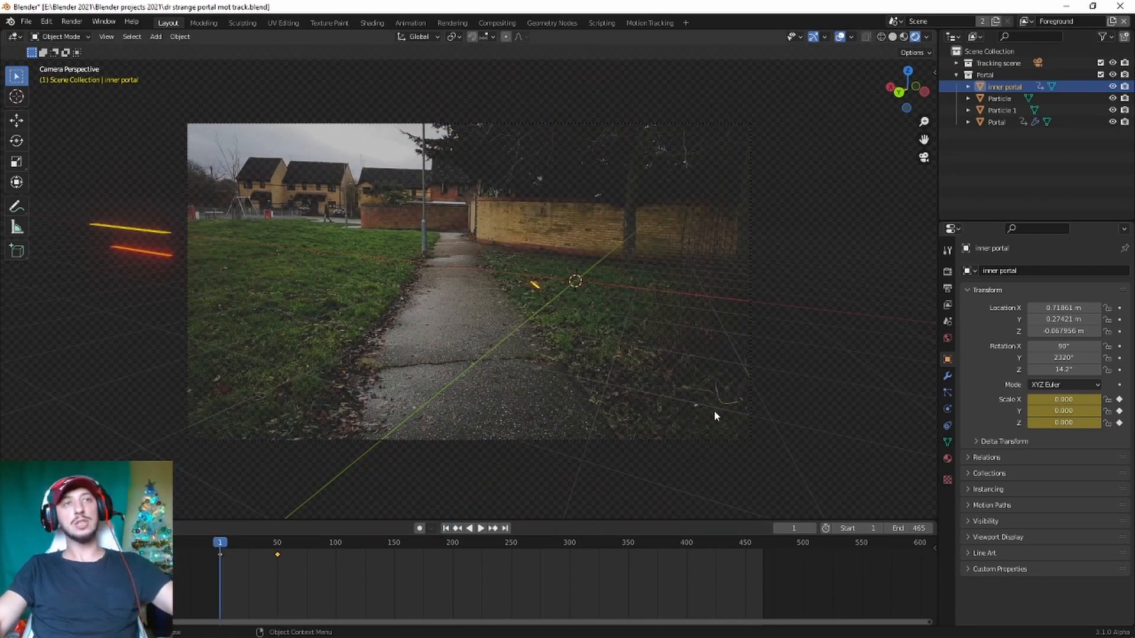
key("space")
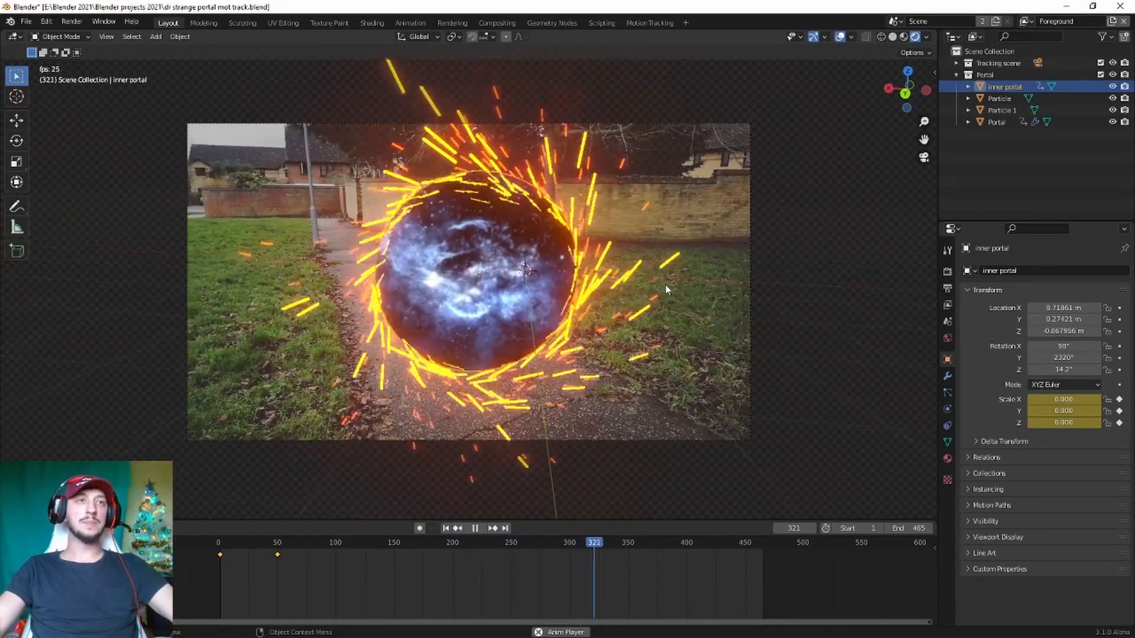
key("space")
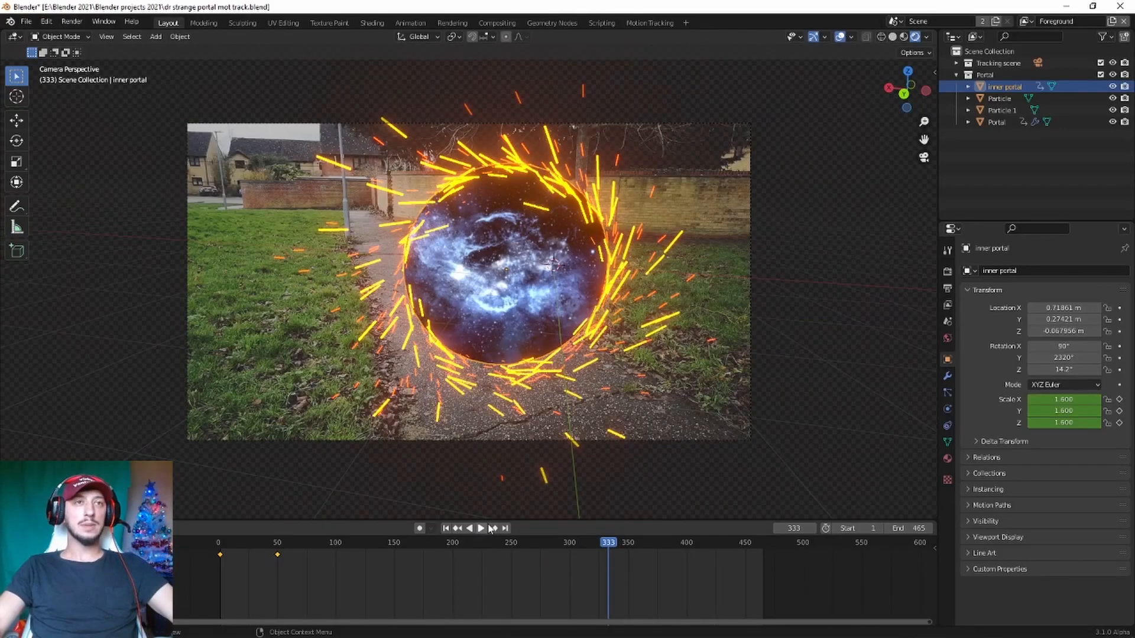
left_click(481, 528)
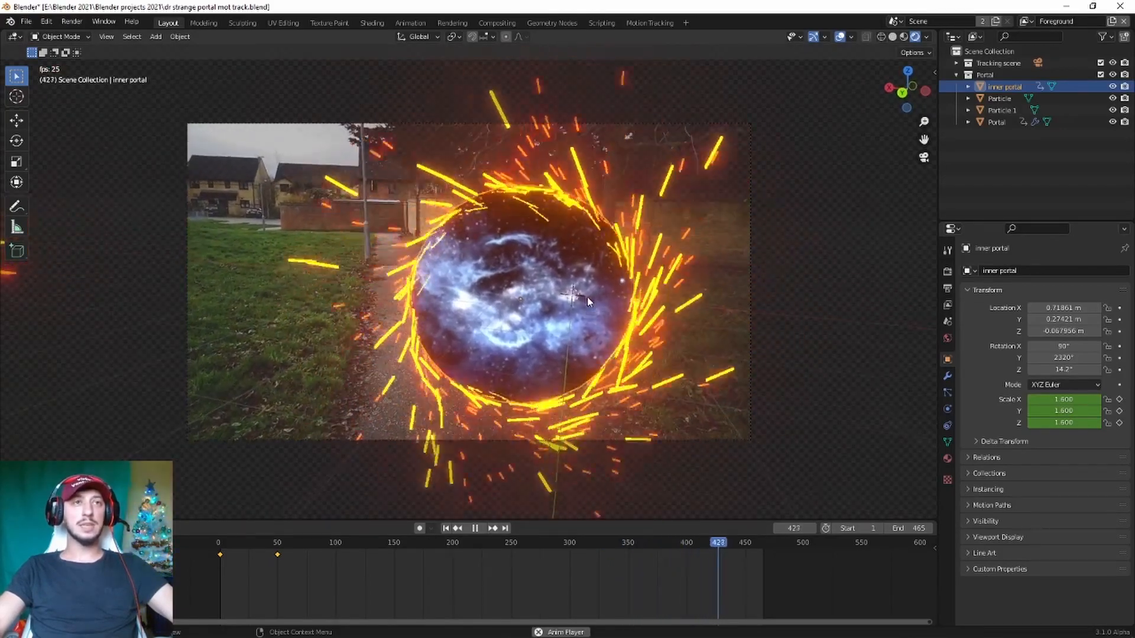
key("space")
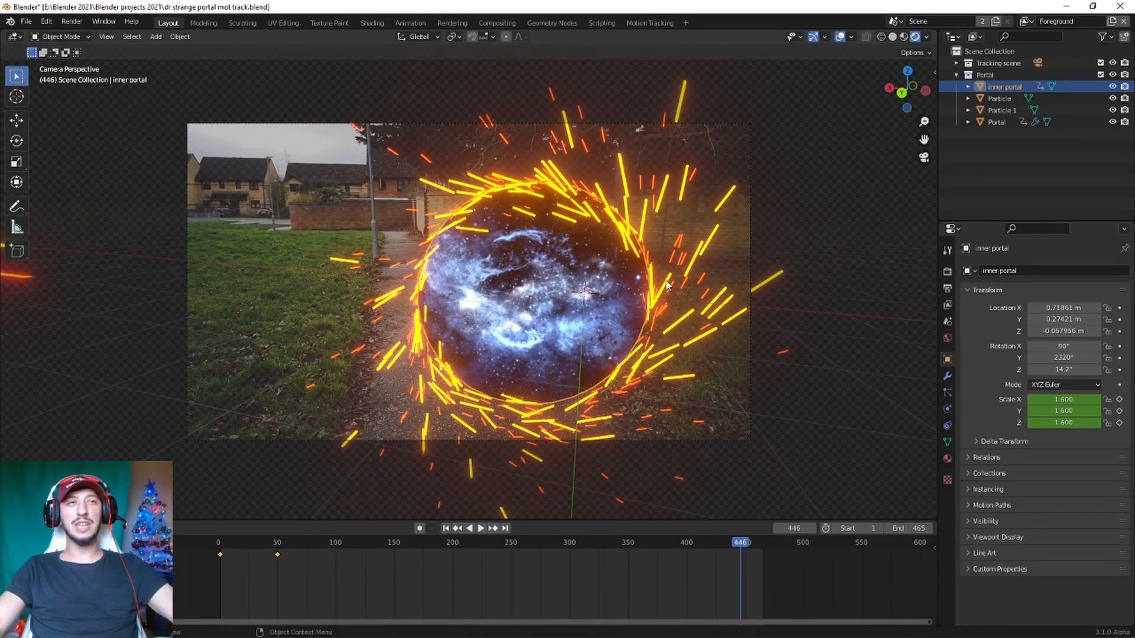
left_click(446, 528)
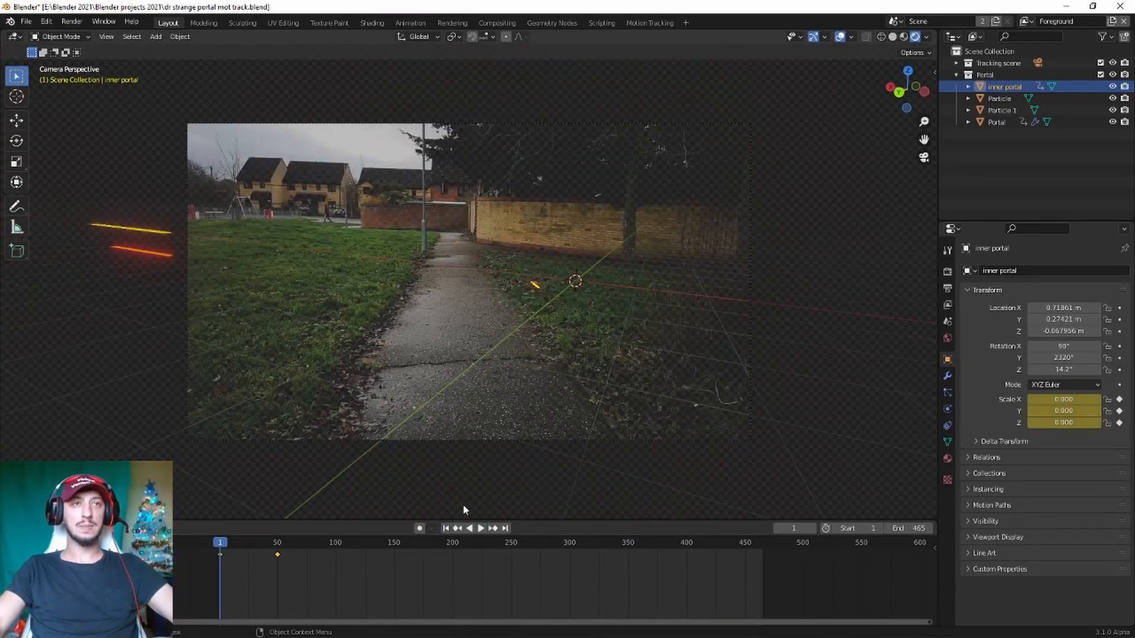
key("space")
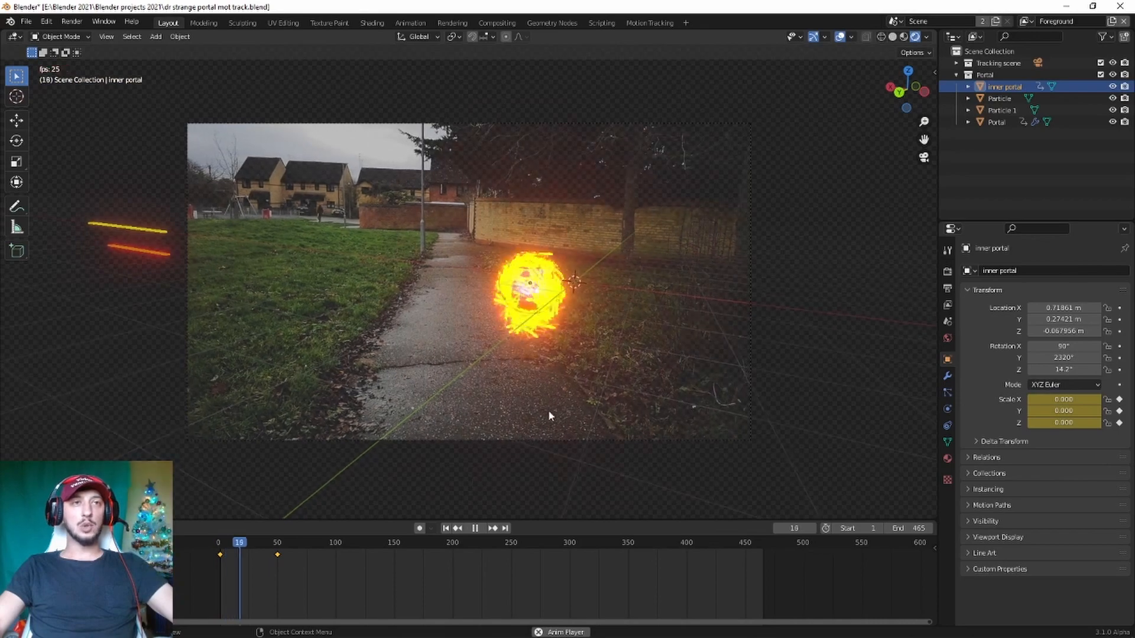
key("space")
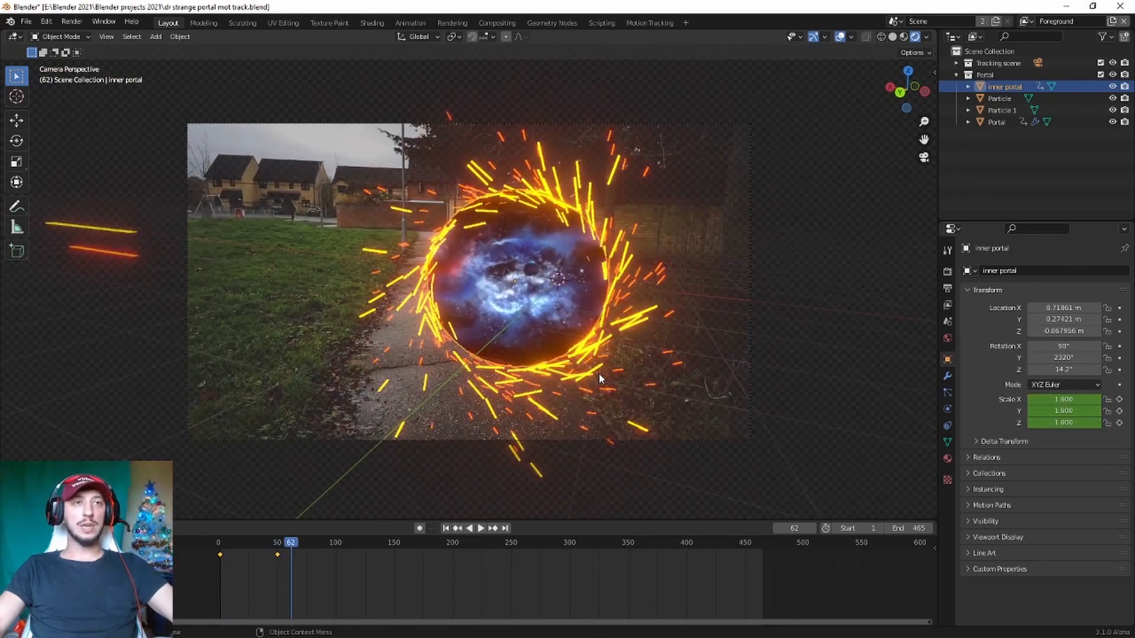
Add a plane mesh and move it down along Z to about -1.82 m, beneath the portal
key("shift+a")
mouse_move(613, 388)
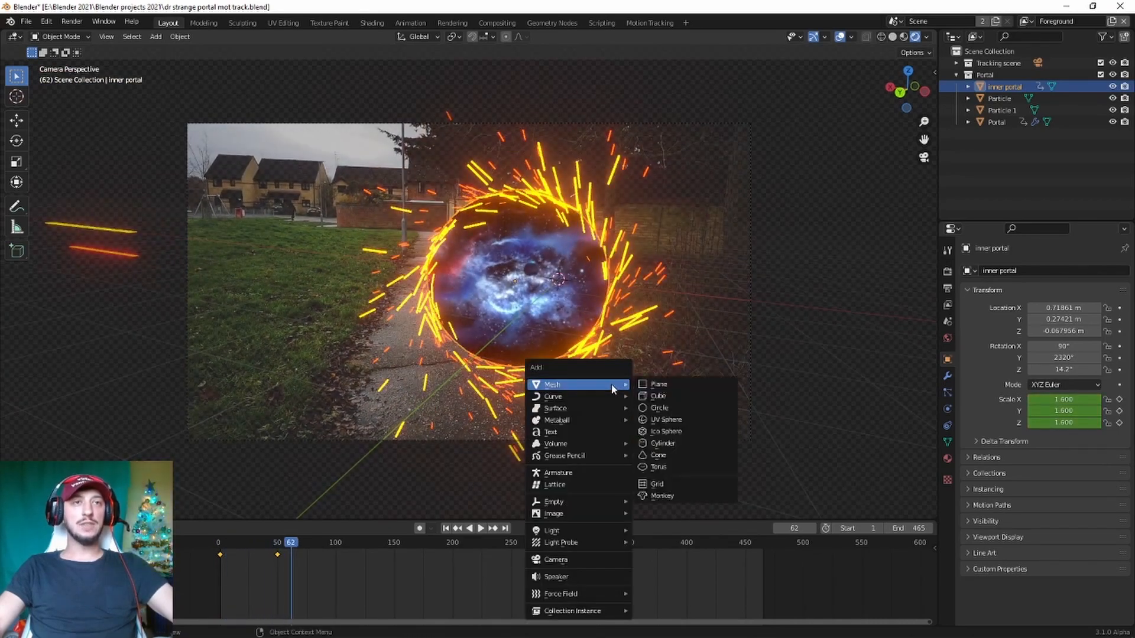
left_click(698, 387)
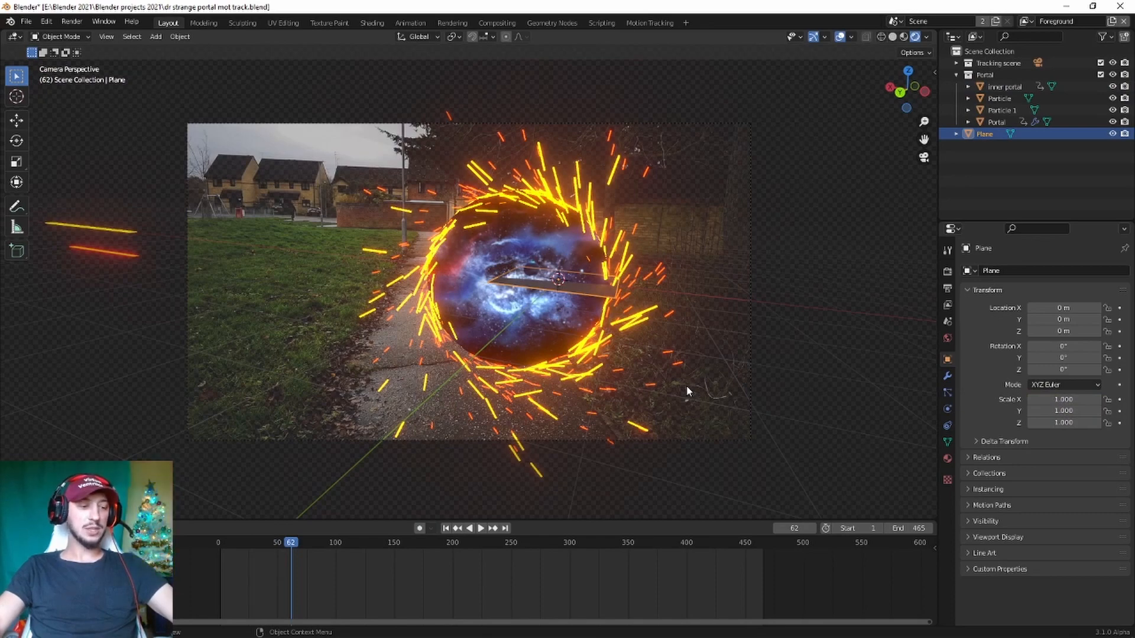
key("g")
key("z")
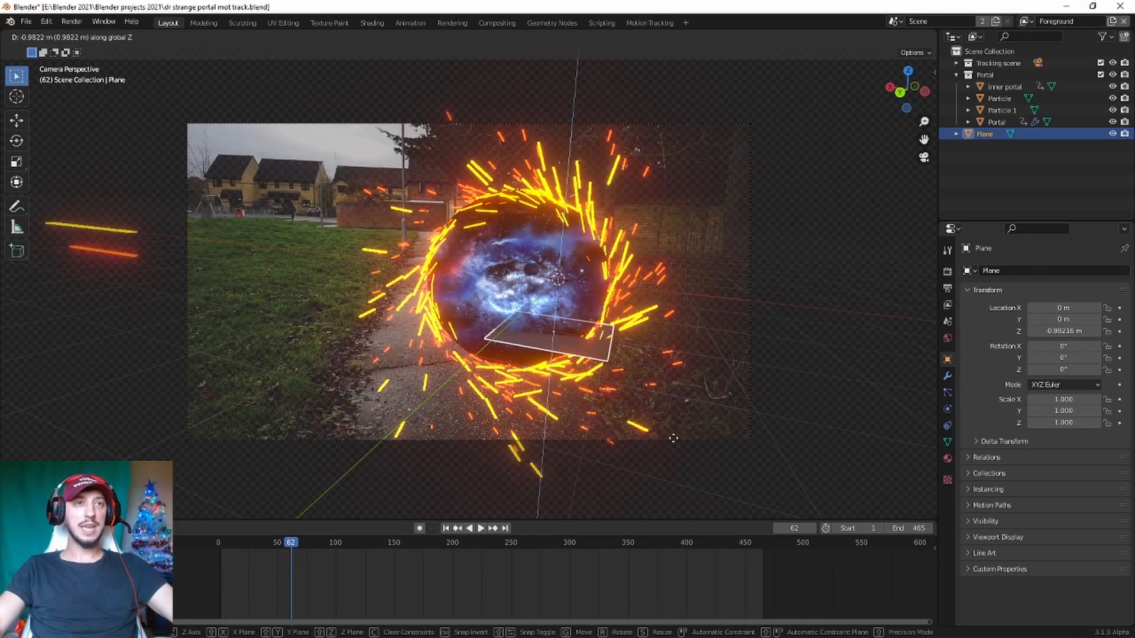
left_click(652, 477)
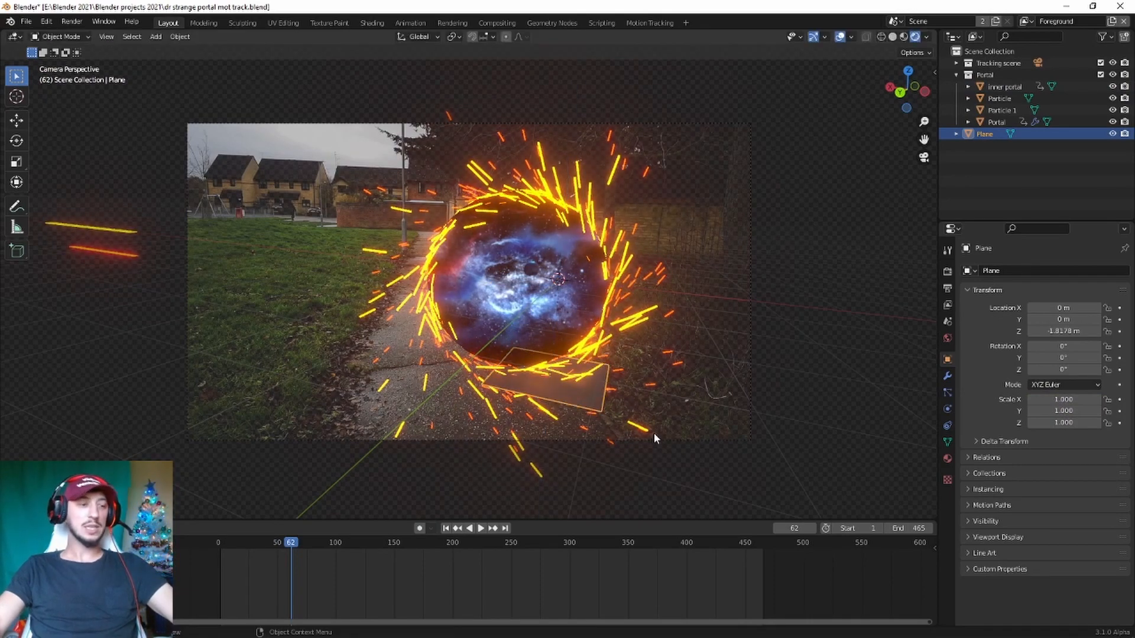
Scale the plane up uniformly to about 3.04 so it covers the ground under the portal
key("s")
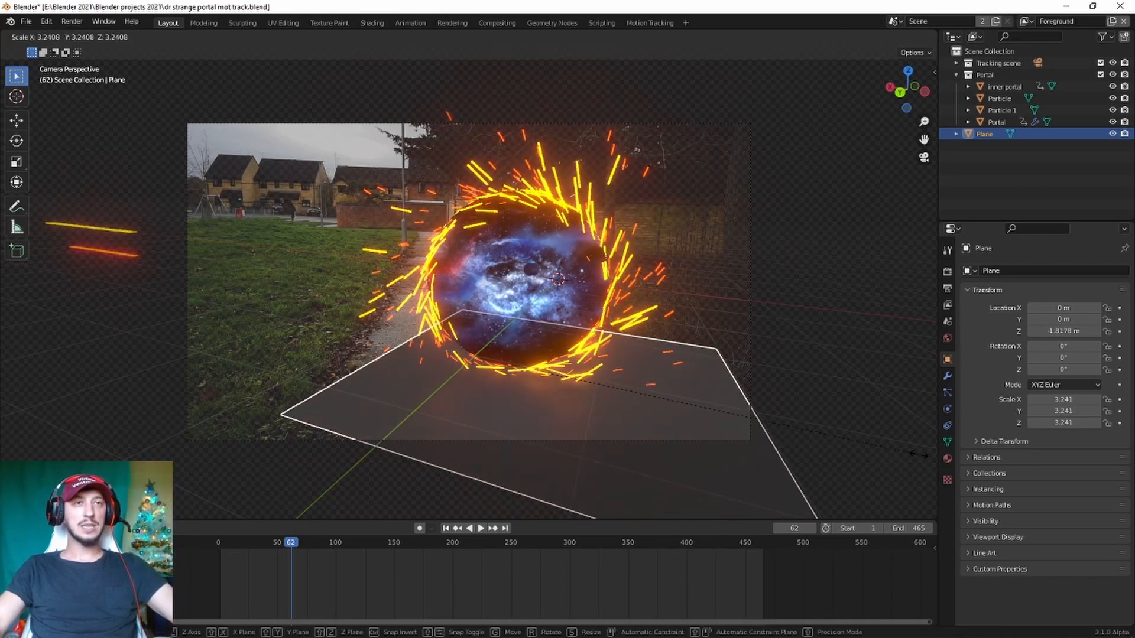
left_click(894, 453)
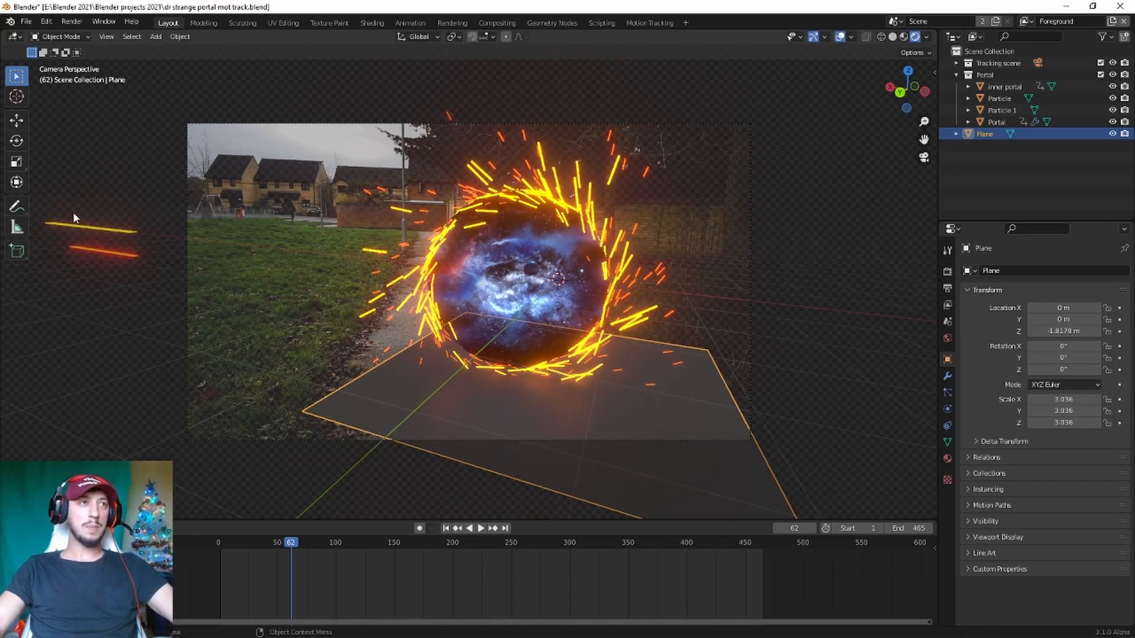
Rotate the plane about X to about -17.4° and move it along X to about 1.23 m
left_click(16, 142)
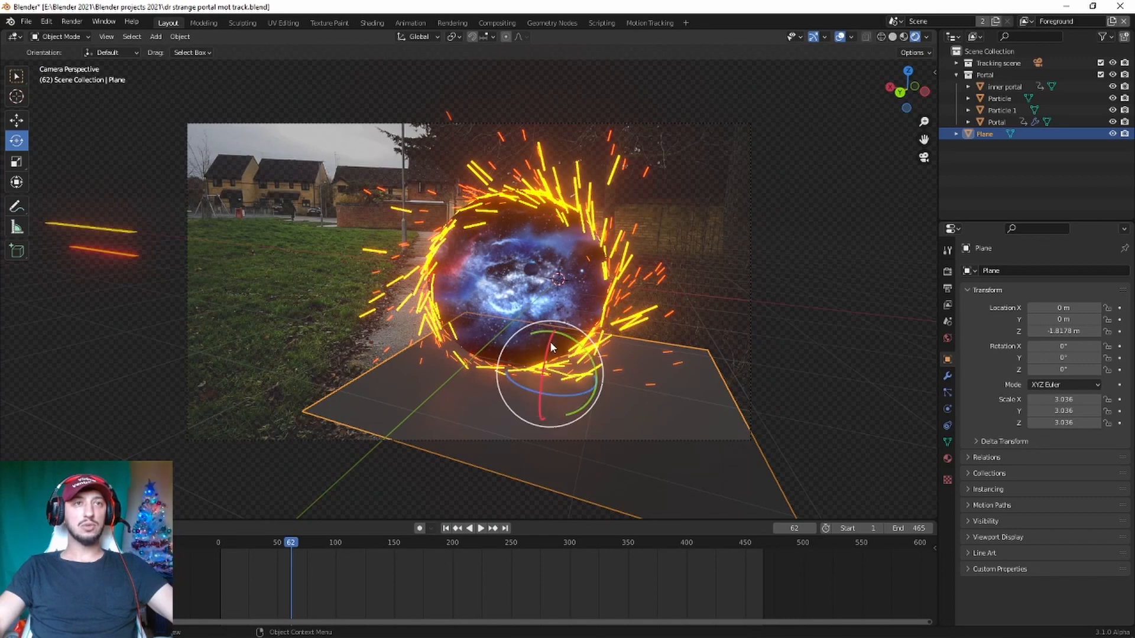
left_click_drag(551, 346, 547, 368)
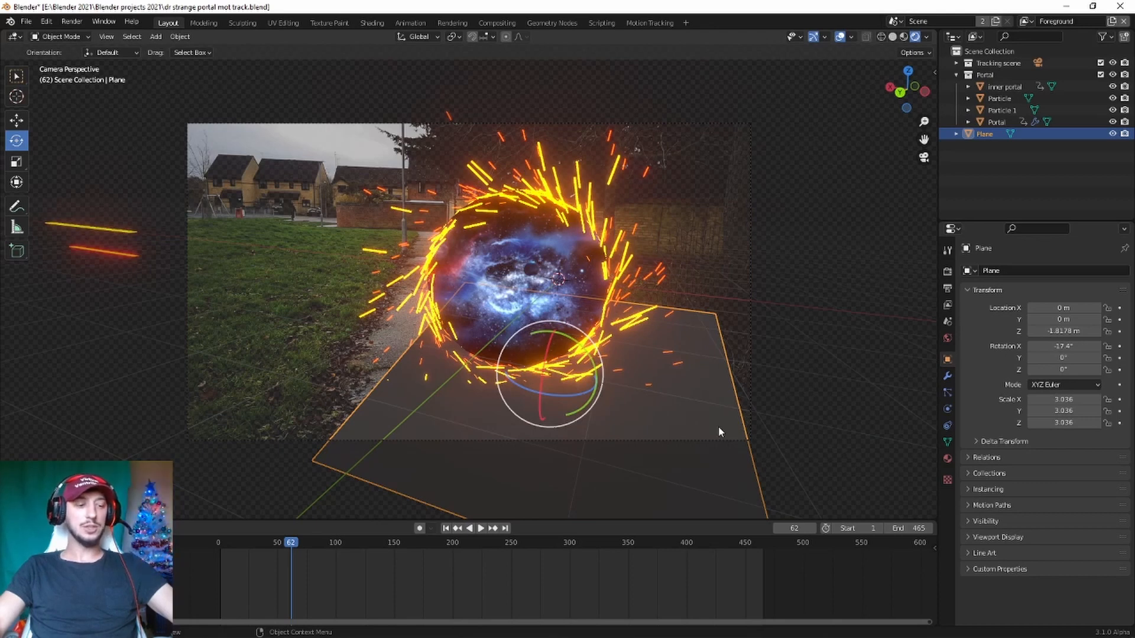
key("g")
key("x")
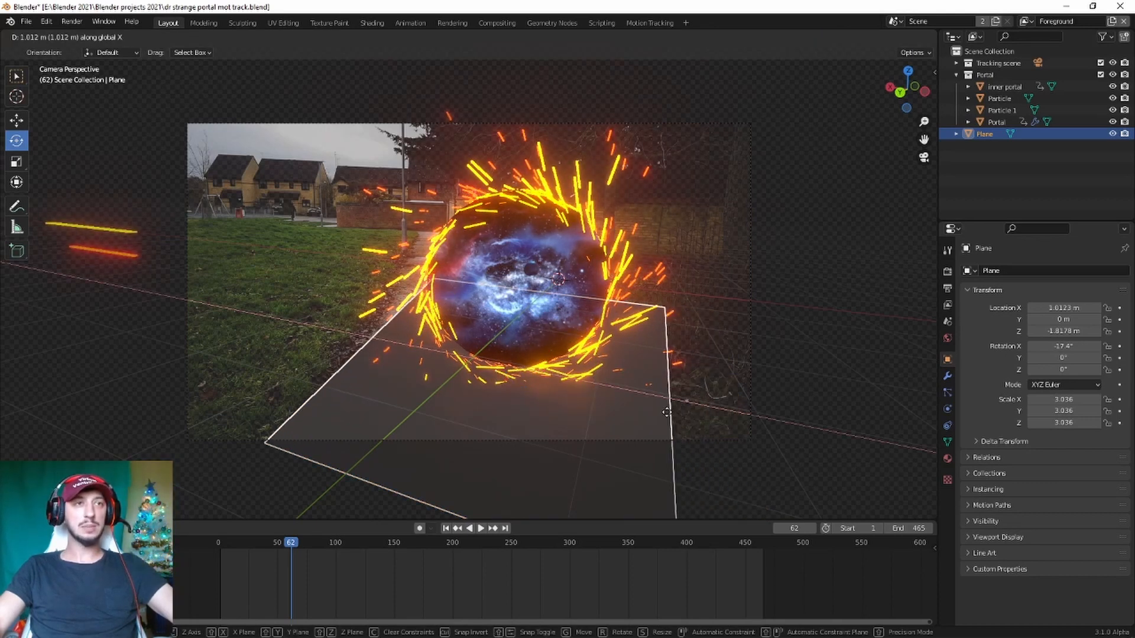
left_click(659, 413)
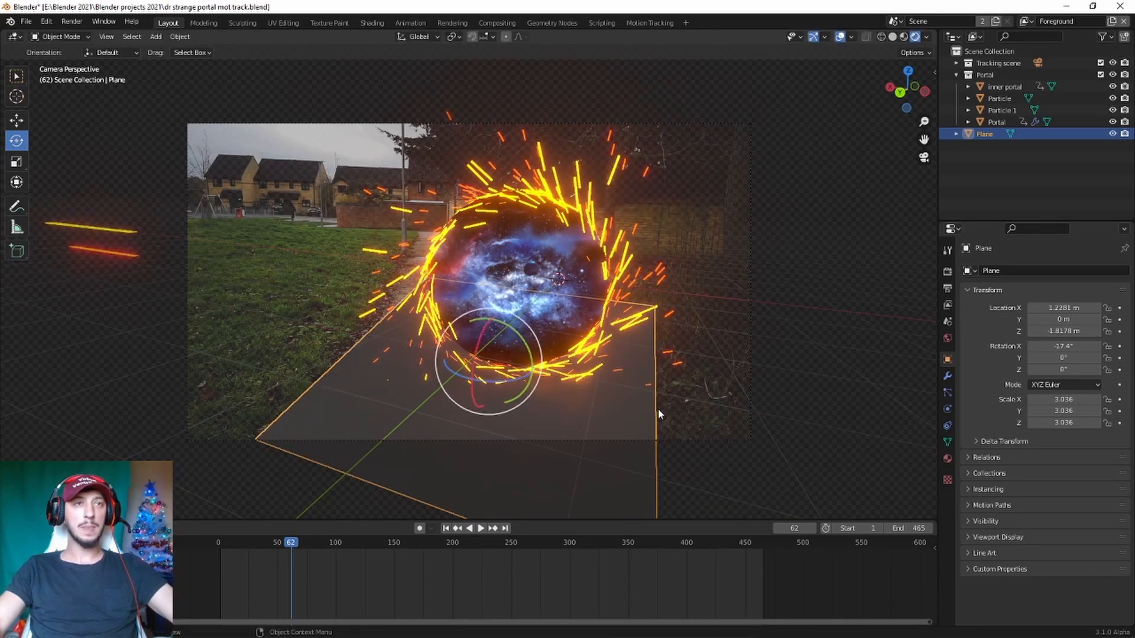
Raise the plane along Z to about -1.61 m and tilt it about Y to about -1.54°
key("g")
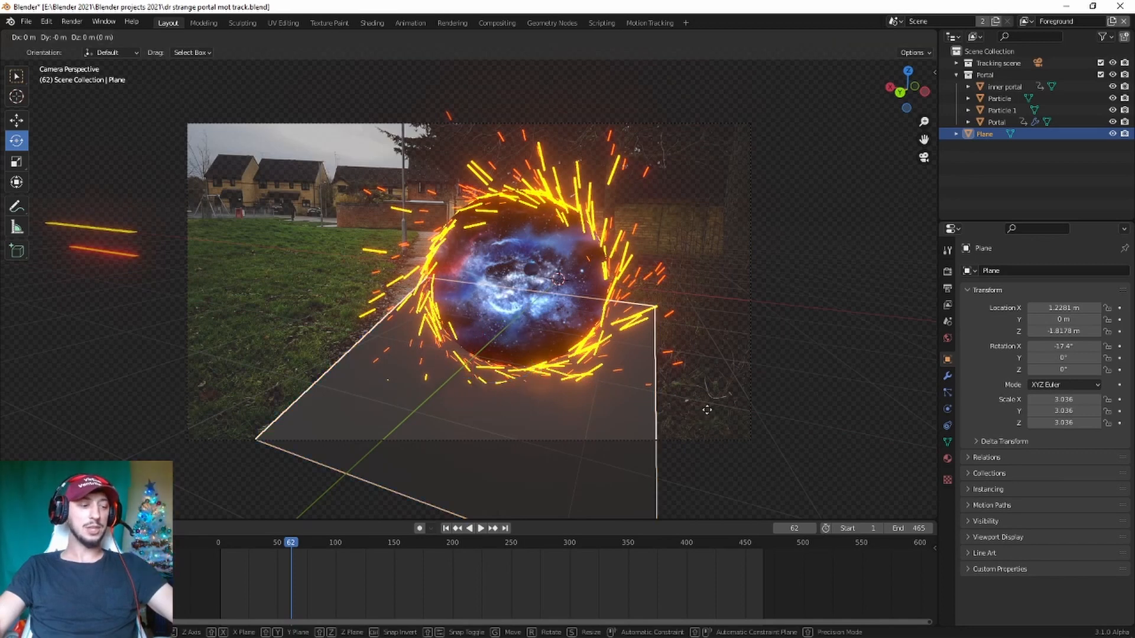
key("z")
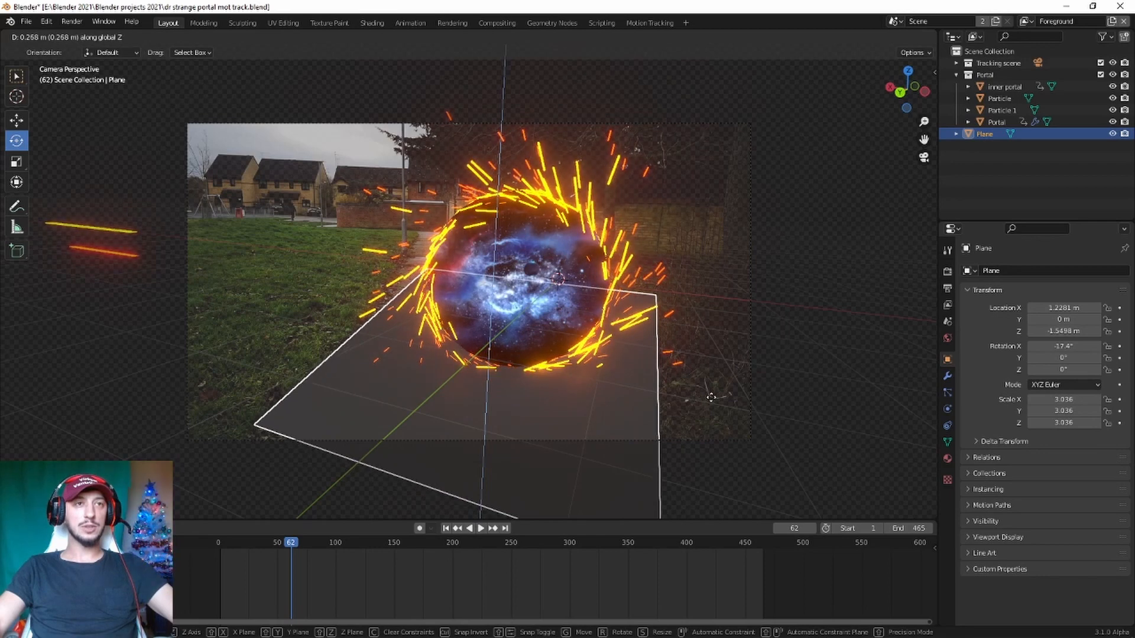
left_click(714, 404)
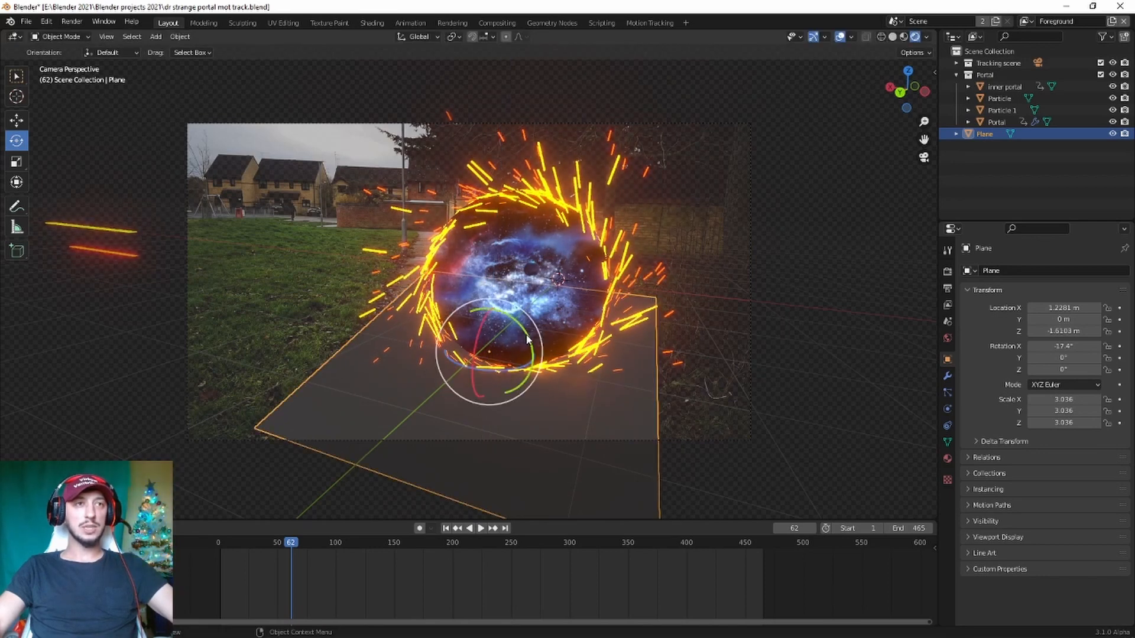
left_click_drag(528, 340, 528, 339)
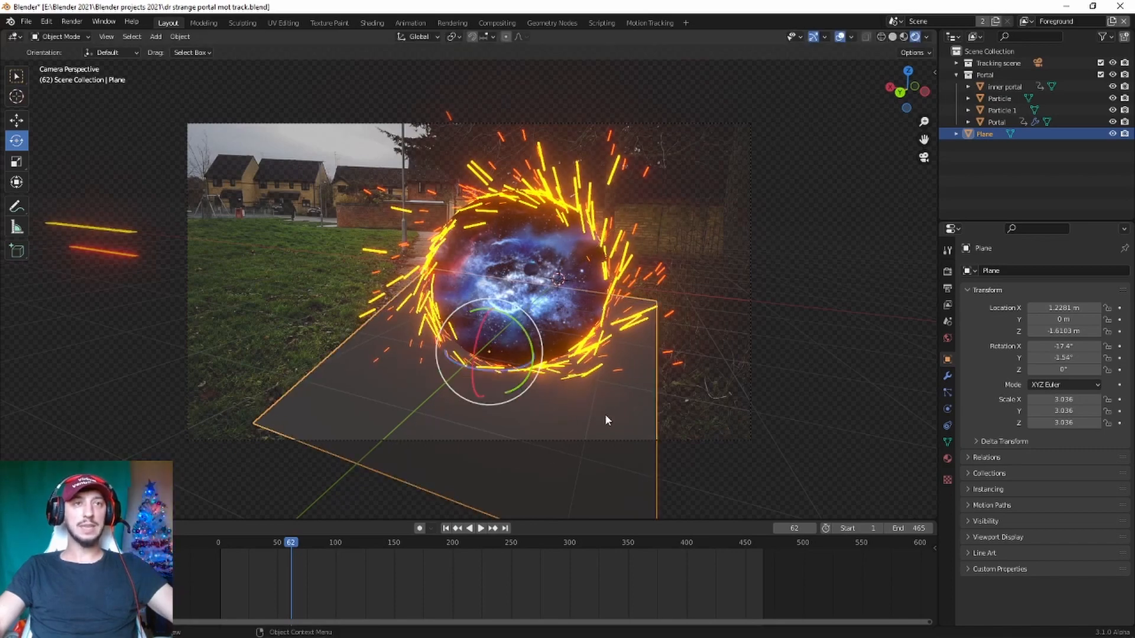
In the Shading workspace, create a new material for the plane and delete its Principled BSDF node
left_click(382, 21)
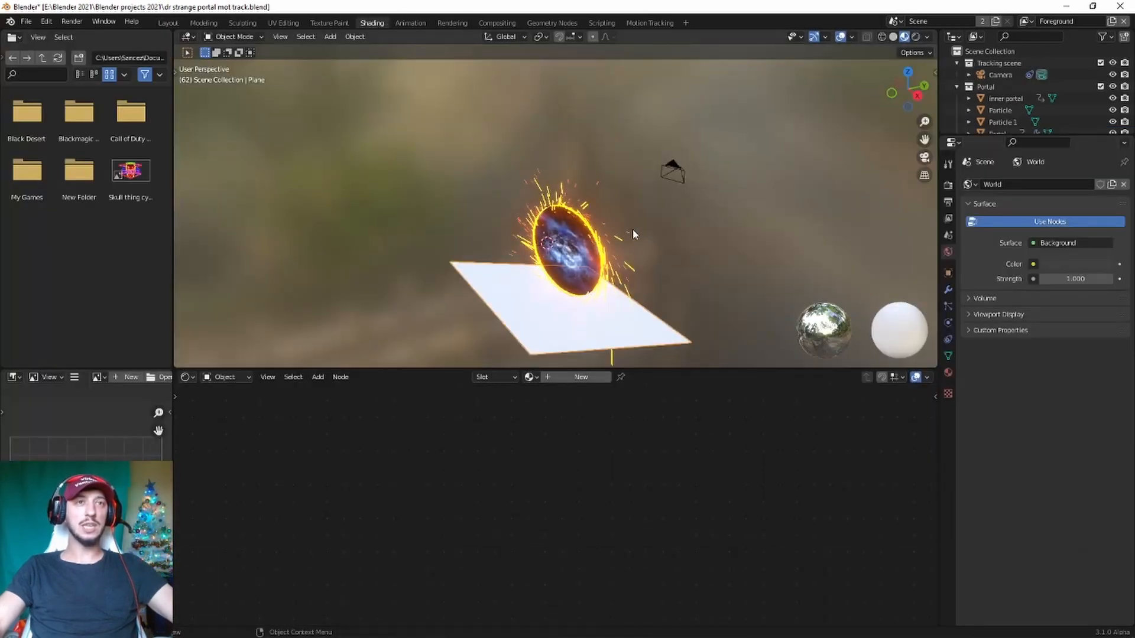
left_click(567, 376)
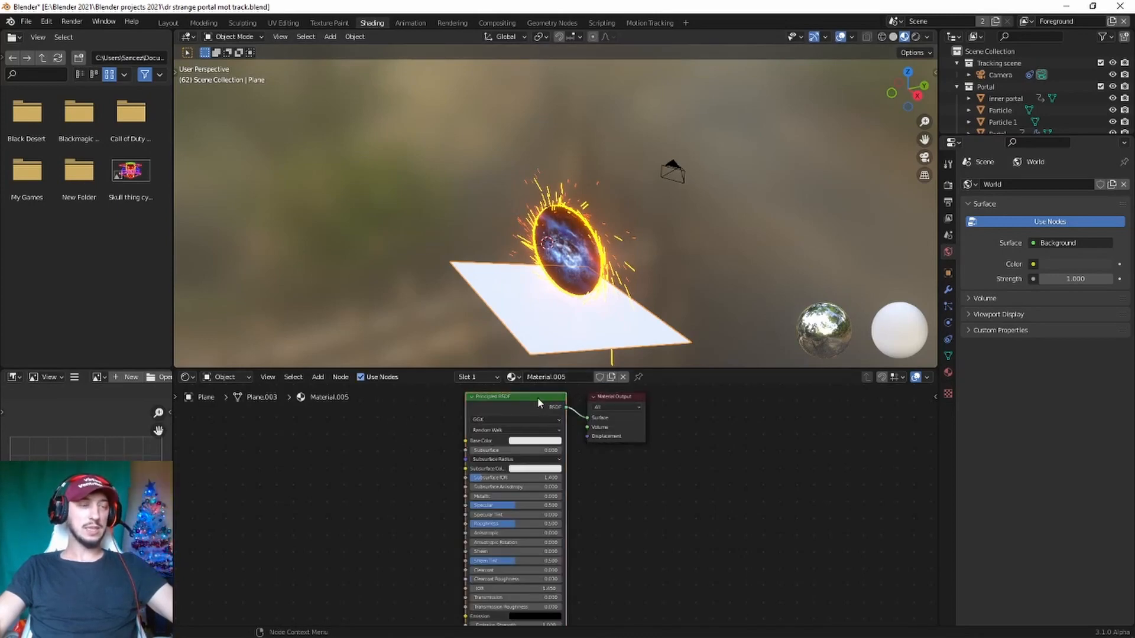
key("x")
Add a Holdout node to the plane's material and connect it to the Material Output's Surface input
key("shift+a")
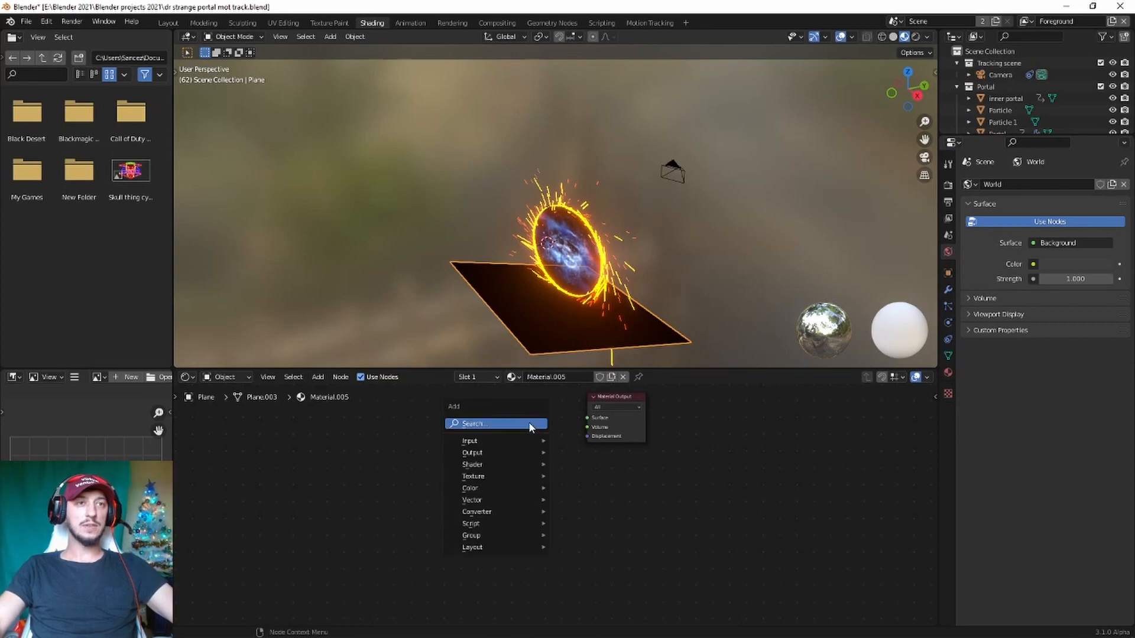
type("hold")
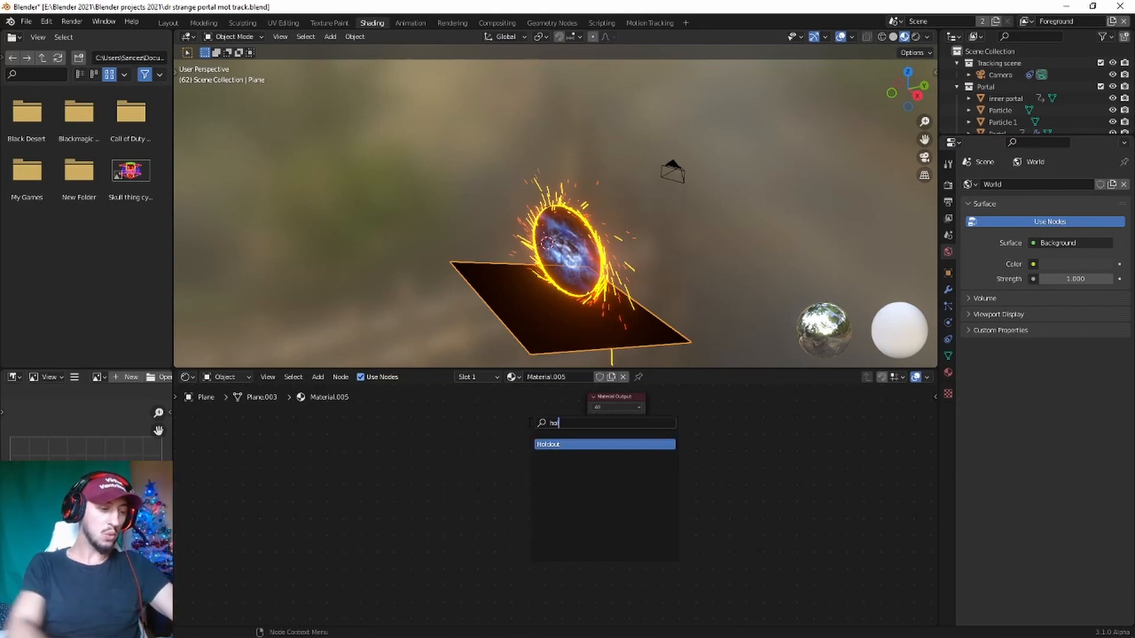
left_click(582, 444)
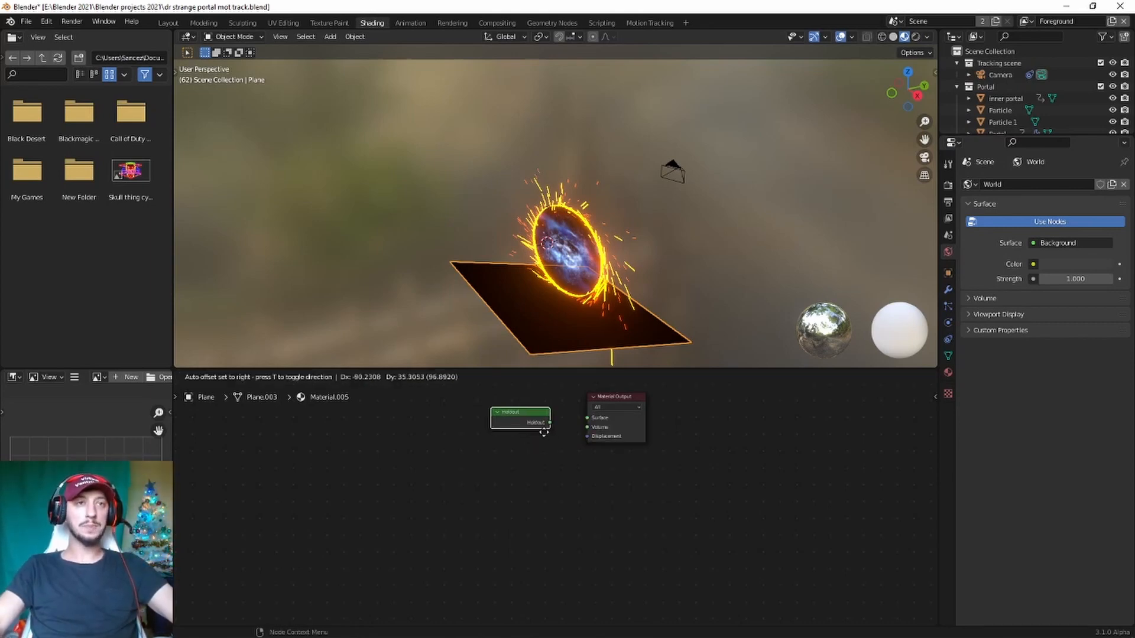
left_click(552, 428)
left_click_drag(550, 427, 587, 419)
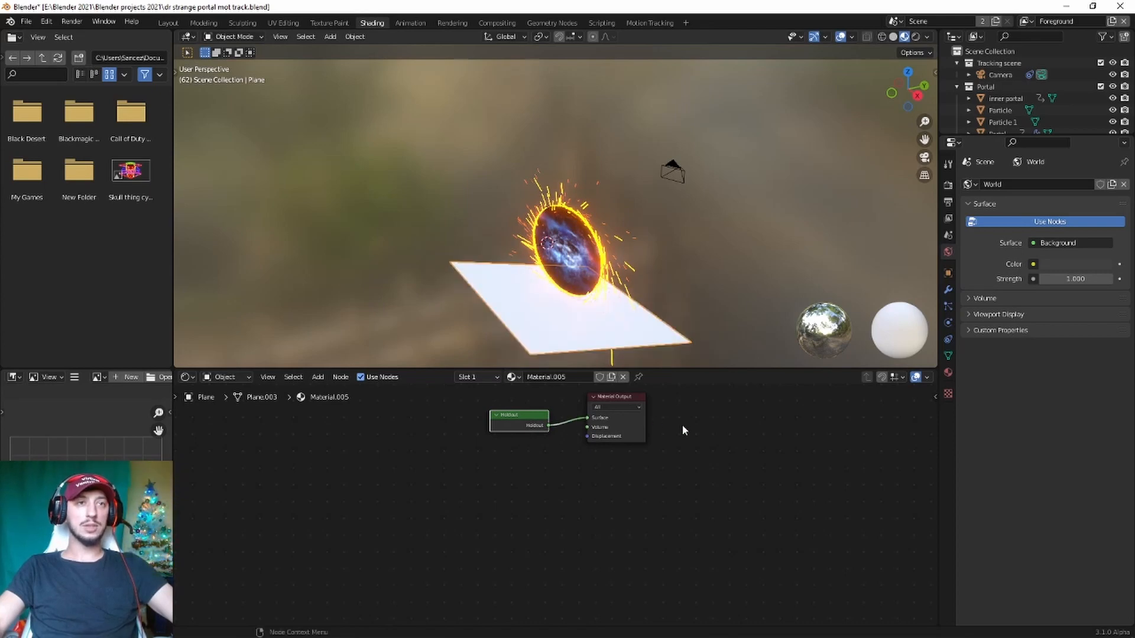
Return to the Layout workspace, deselect the plane and play the animation to check the holdout ground against the tracked footage
left_click(168, 23)
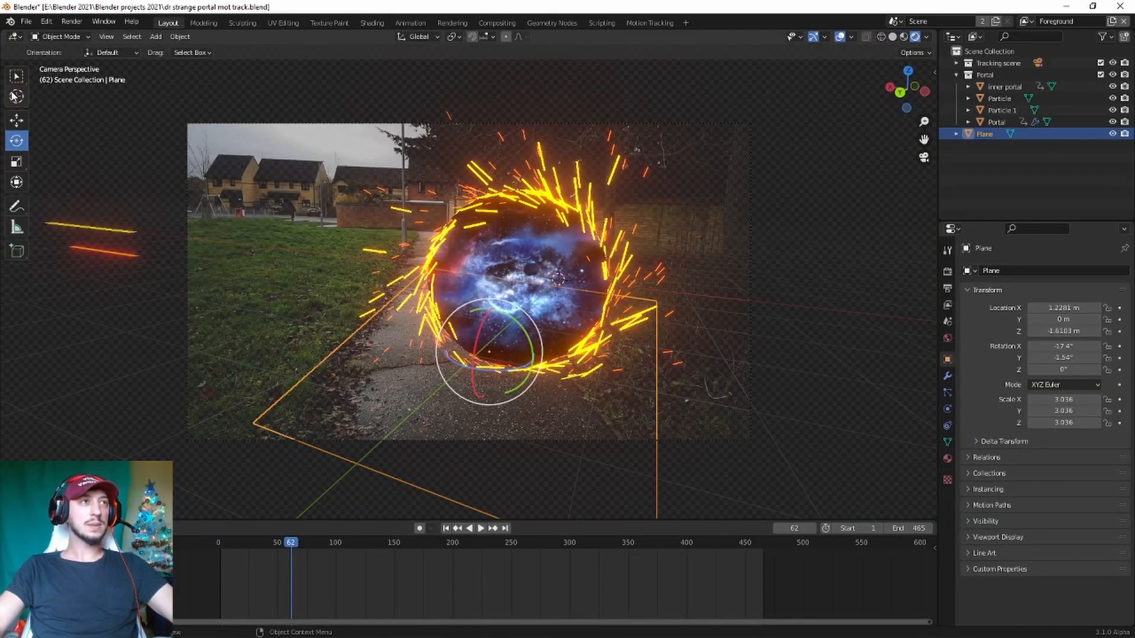
left_click(16, 75)
left_click(831, 246)
key("space")
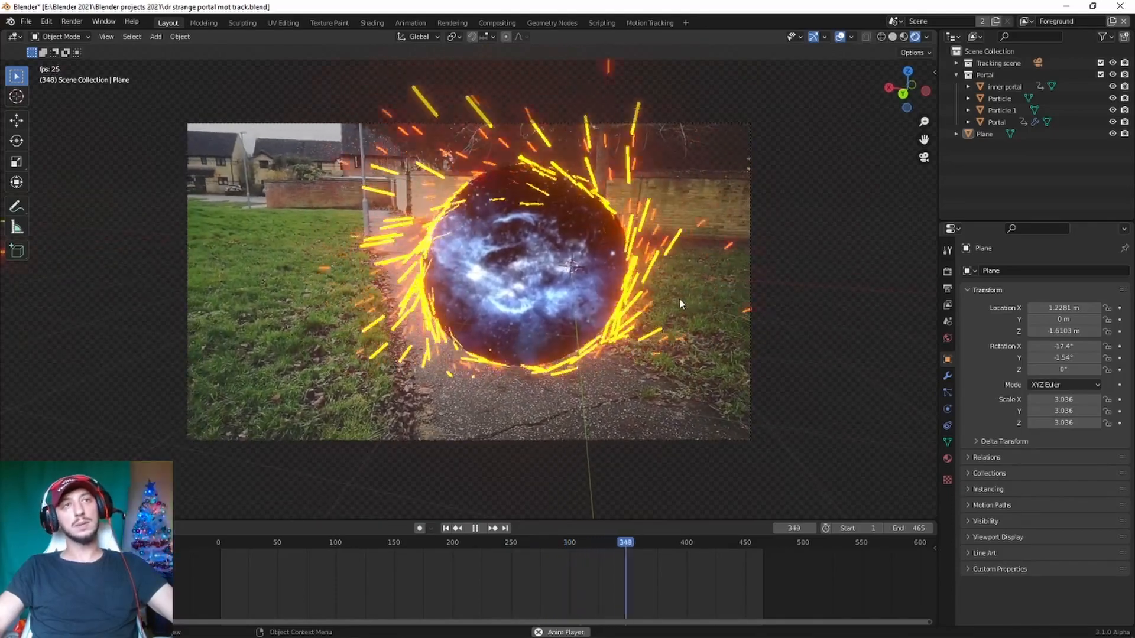
key("space")
key("Right")
key("Right")
key("Right")
key("Right")
key("Right")
key("Right")
key("Right")
key("Right")
key("Right")
key("Right")
key("Right")
key("Right")
key("Right")
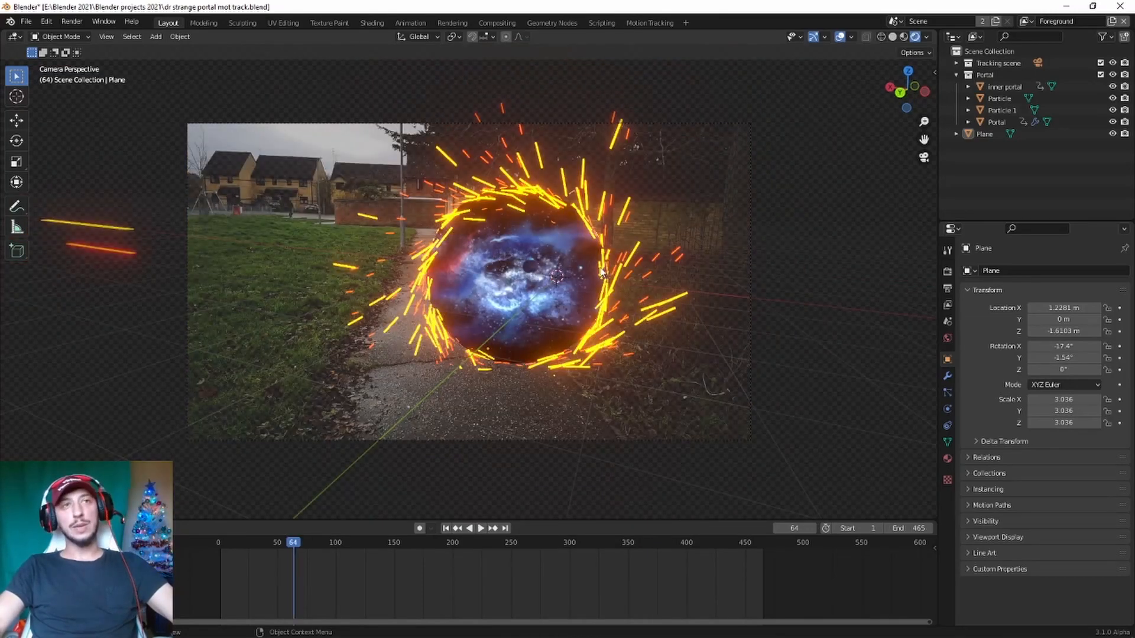
Examine the portal's opening frame by frame from the first frame up to frame 13
left_click(446, 527)
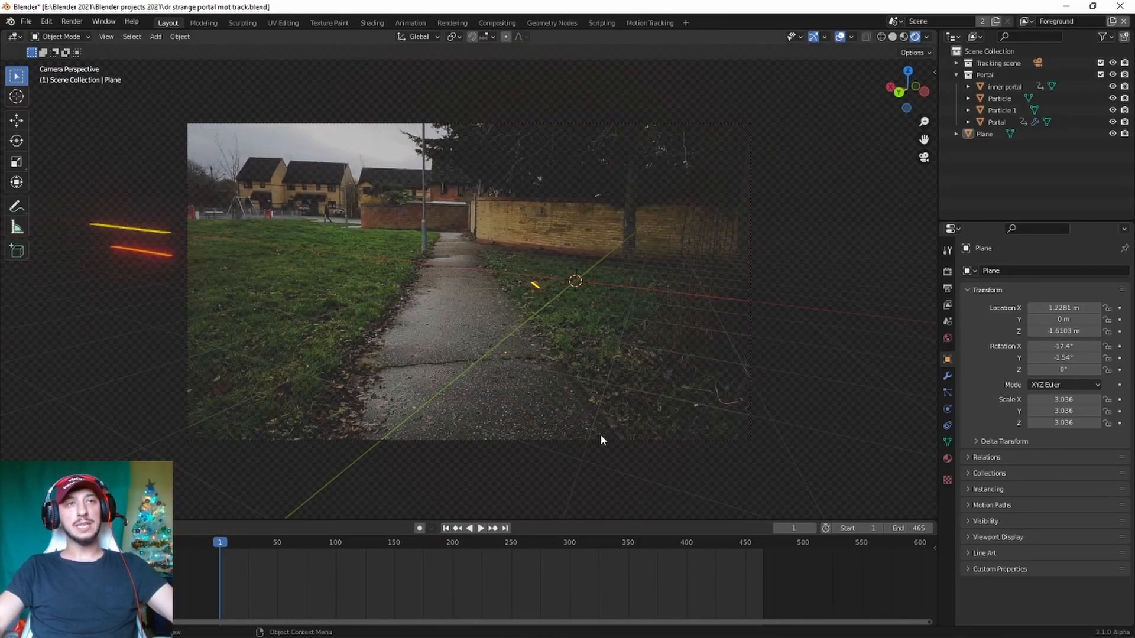
key("Right")
key("Right")
key("Right")
key("Right")
key("Right")
key("Right")
key("Right")
key("Right")
key("Right")
key("Right")
key("Right")
key("Right")
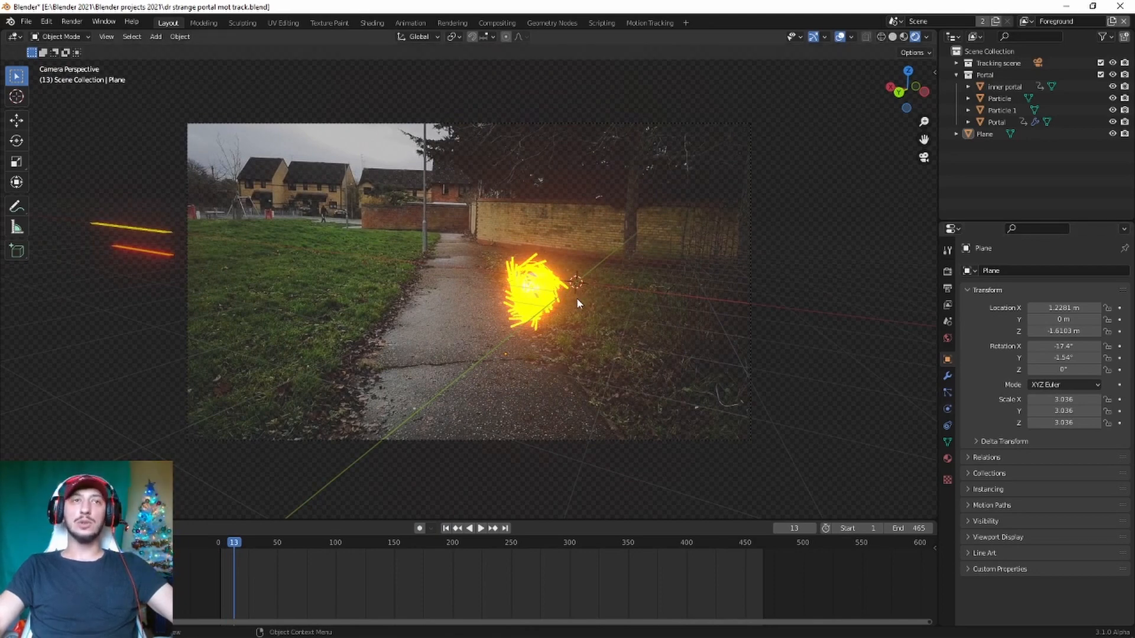
Show the Portal object's particle settings and replay the opening from the start to examine the early sparks
left_click(1007, 121)
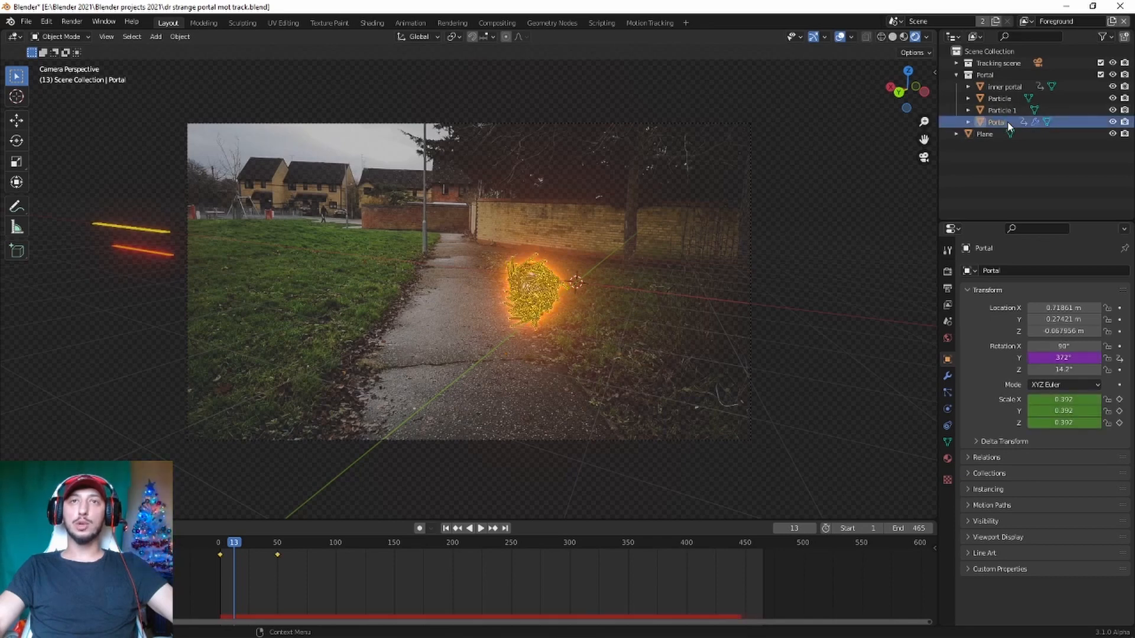
left_click(948, 393)
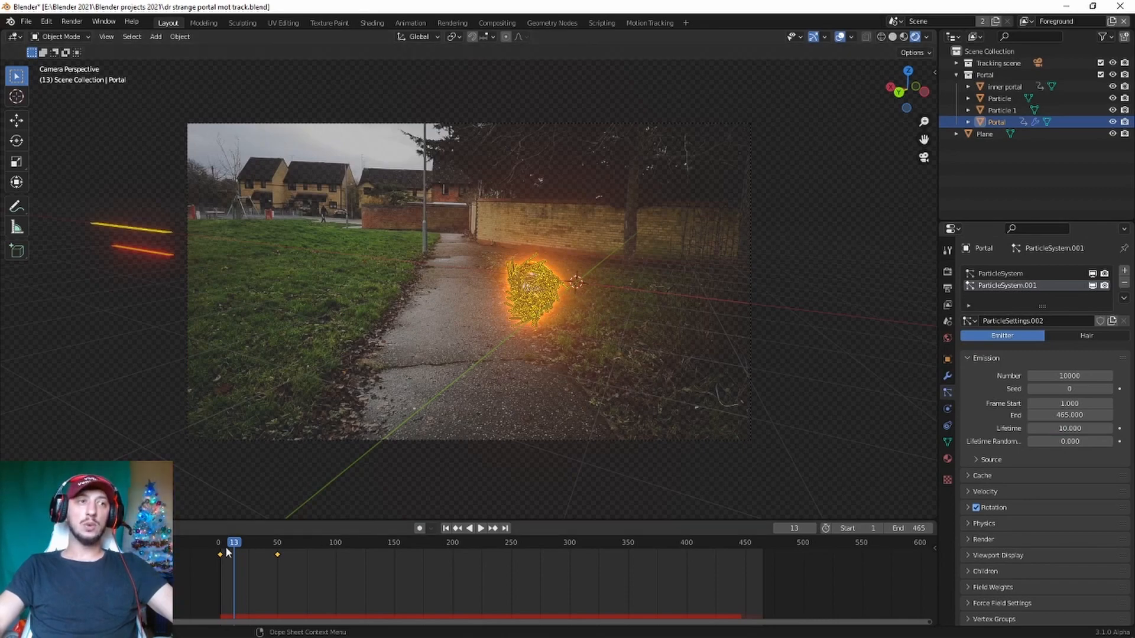
key("shift+Left")
key("space")
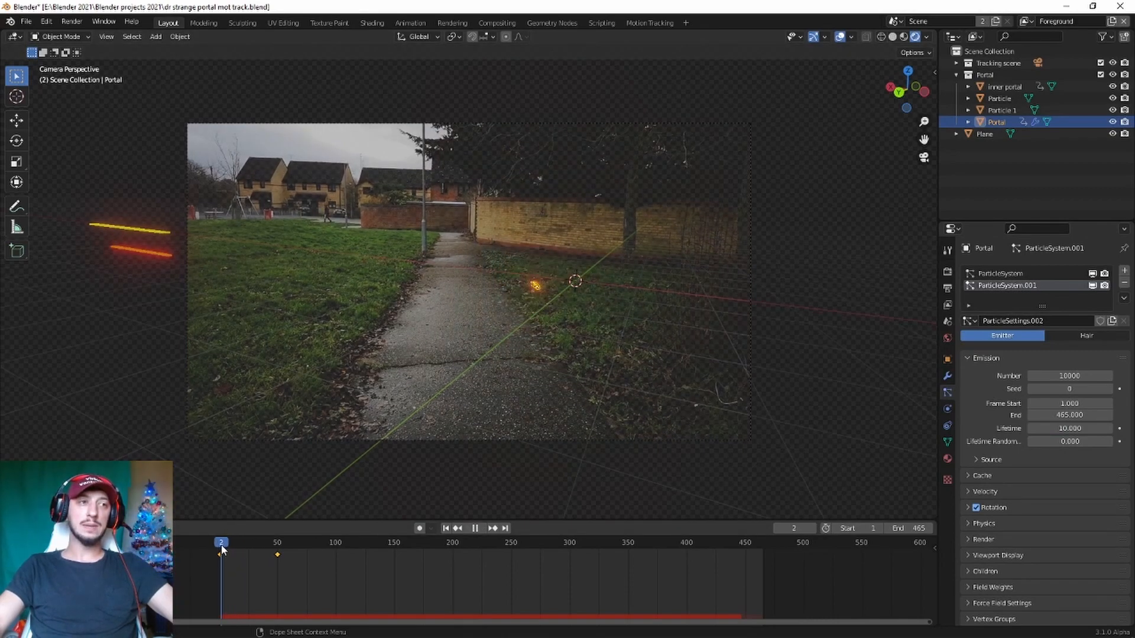
left_click(733, 285)
key("space")
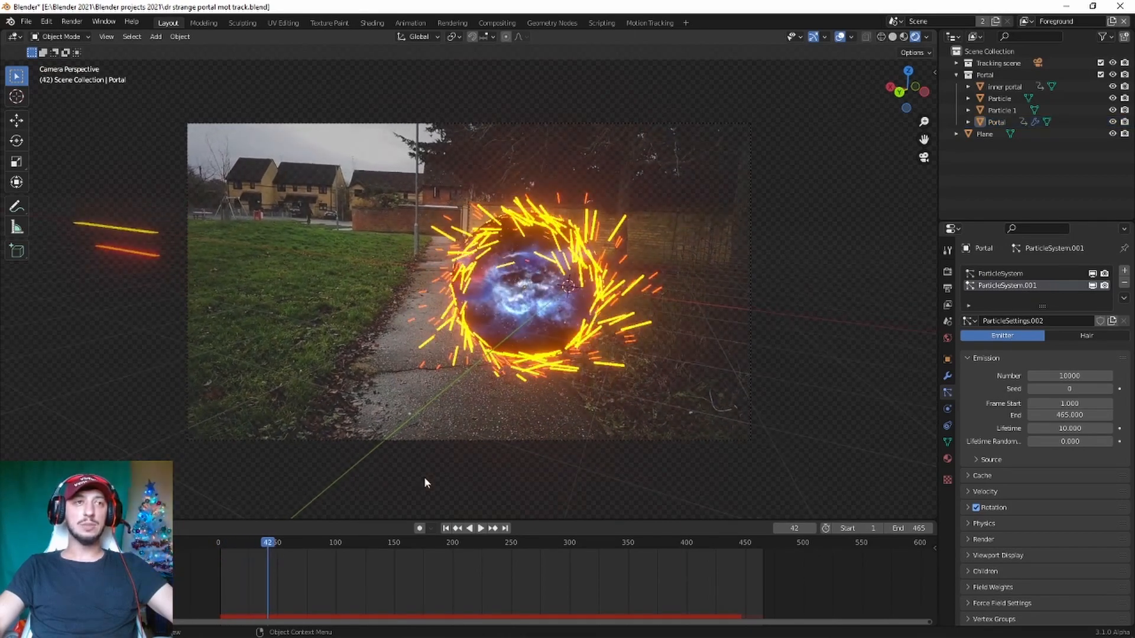
left_click(445, 528)
key("Up")
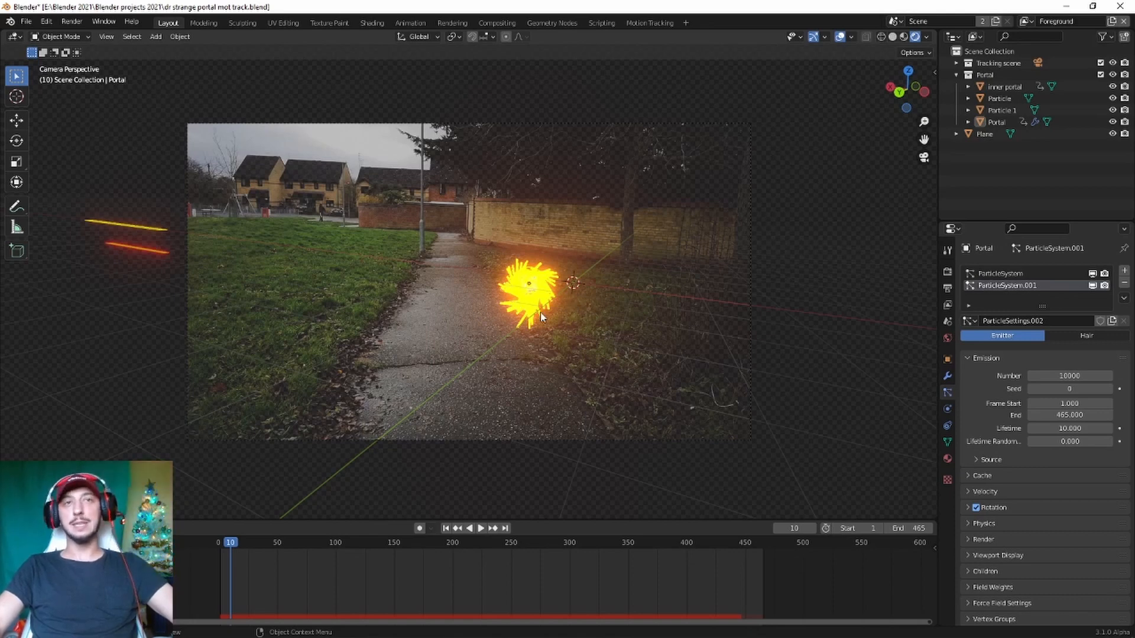
Set the emission Frame Start of the Portal's first particle system, ParticleSystem, to 40
left_click(1027, 274)
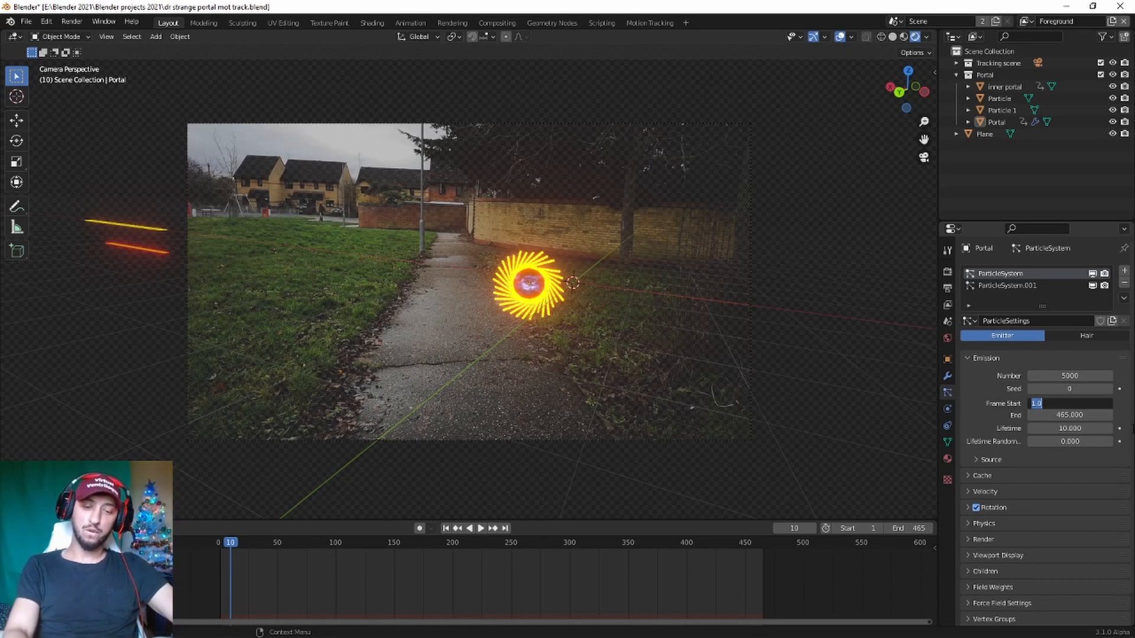
type("40")
key("Return")
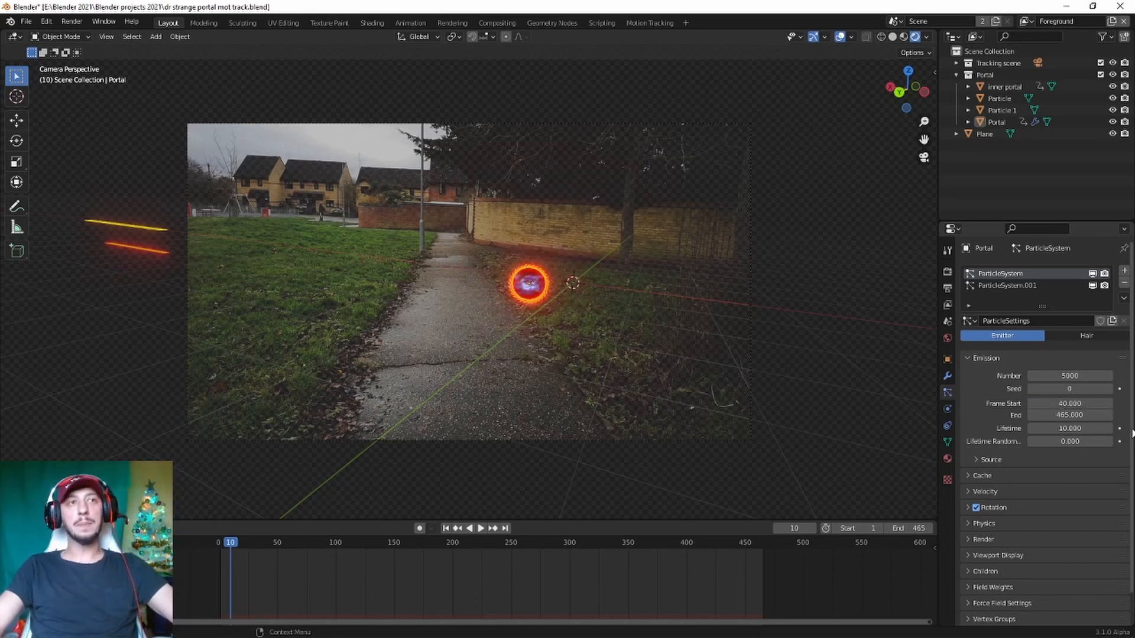
Select ParticleSystem.001 and replay the opening from the first frame, examining its sparks up close
left_click(1037, 285)
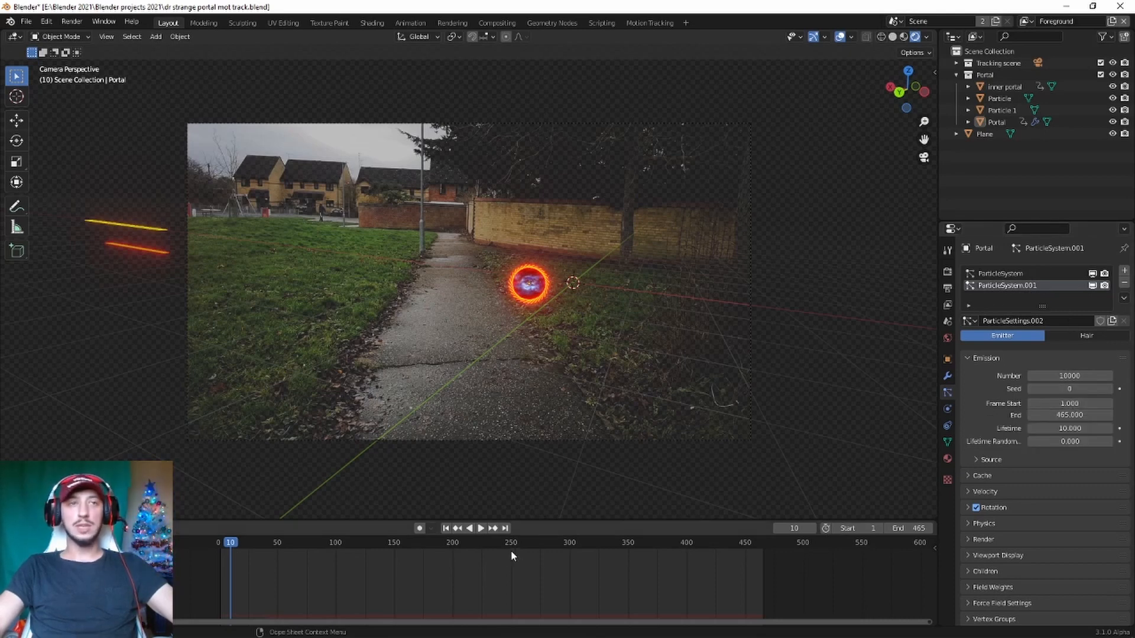
key("space")
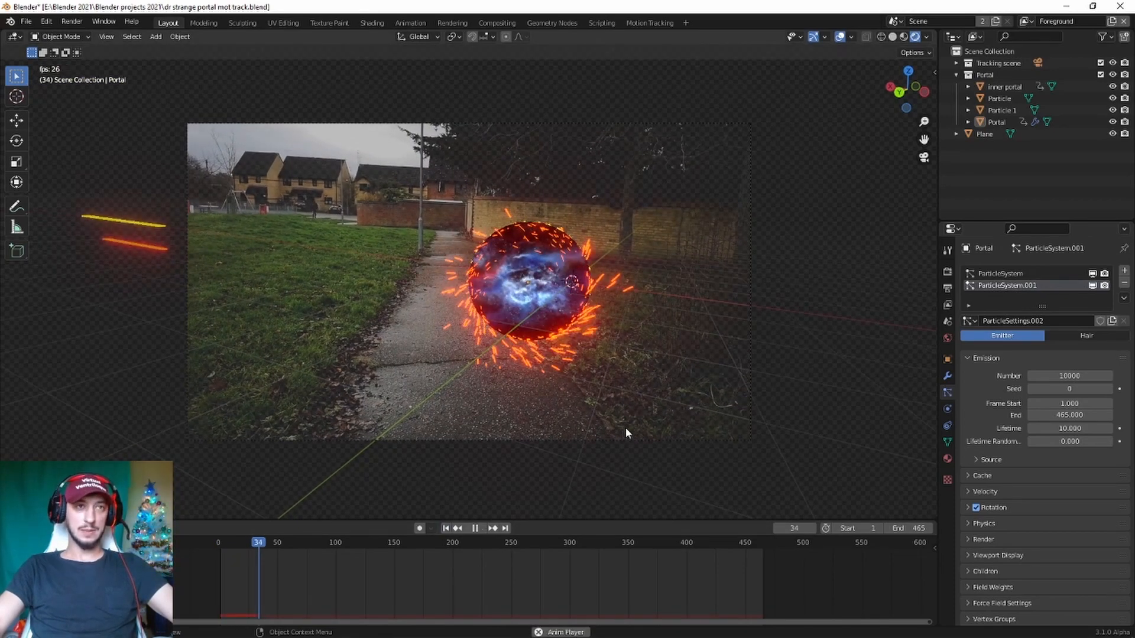
key("space")
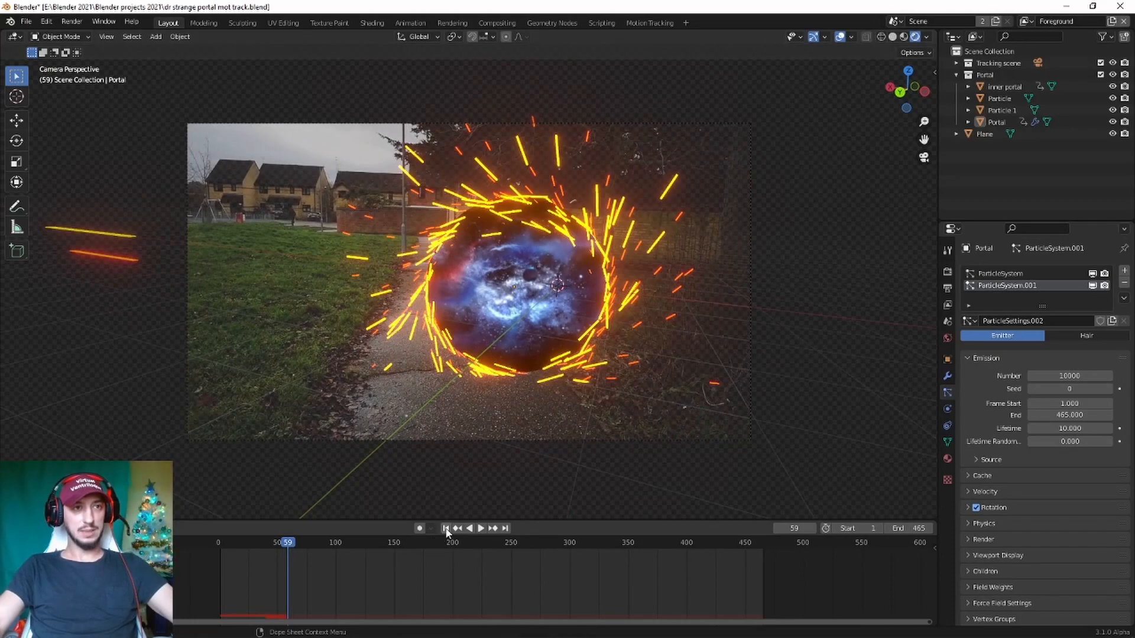
left_click(446, 528)
key("space")
key("space")
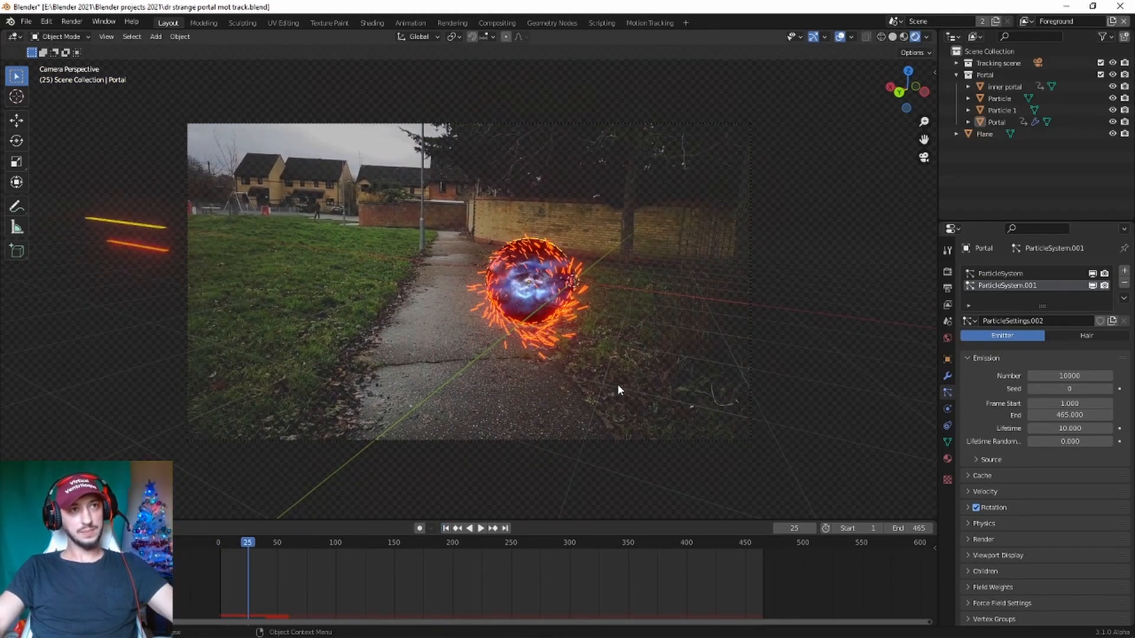
key("space")
key("space")
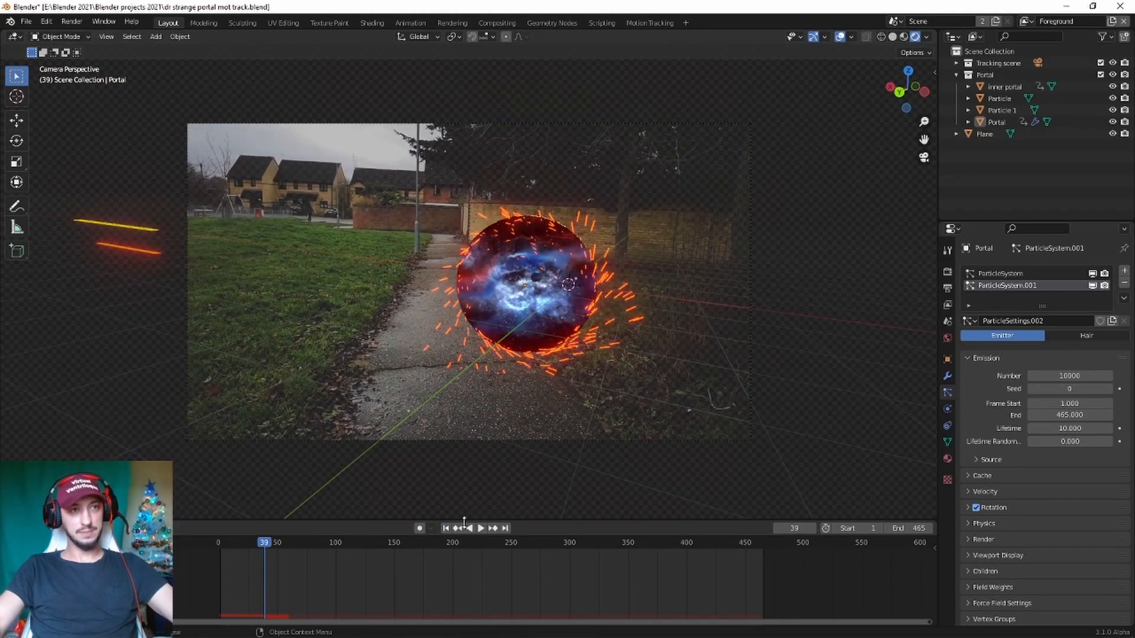
left_click(446, 528)
key("space")
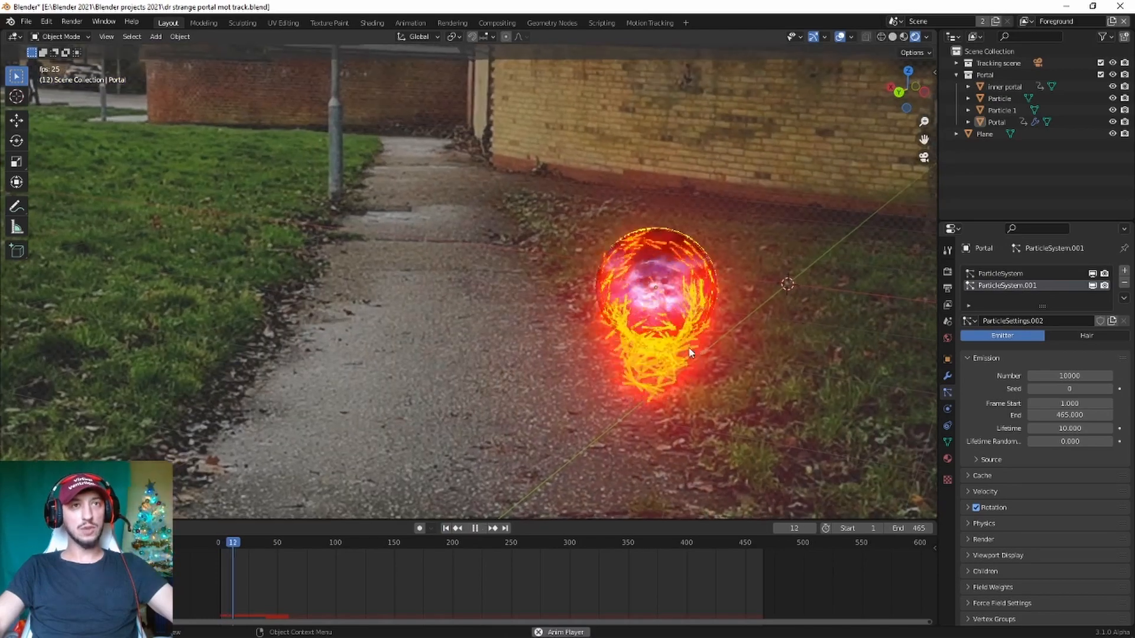
middle_click_drag(693, 399, 644, 334, "shift")
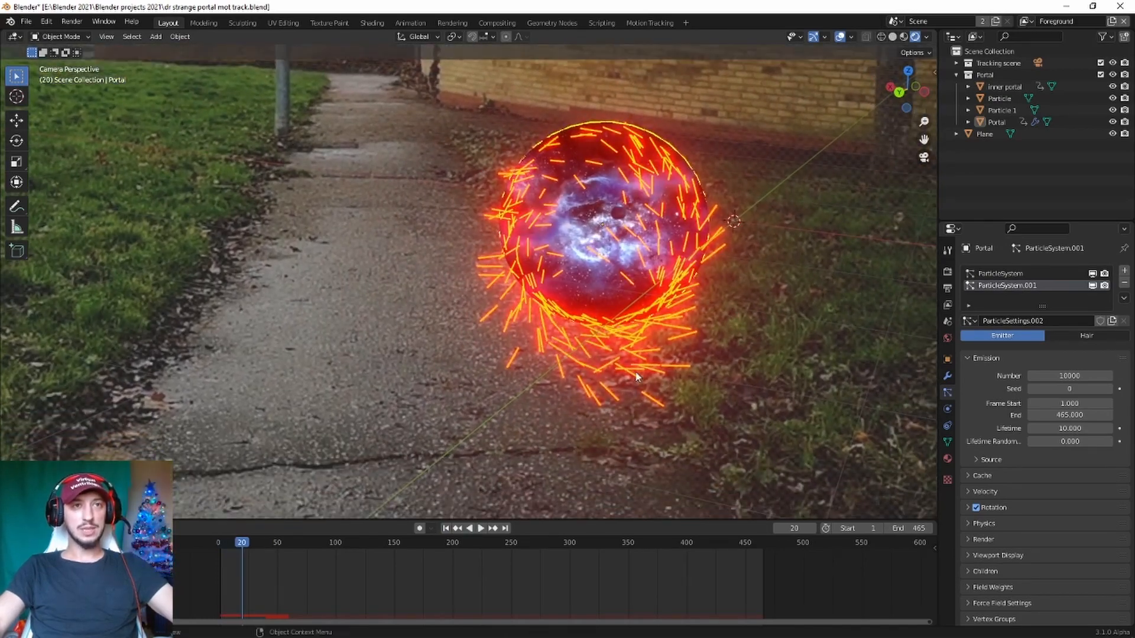
Lower the Gravity field weight of ParticleSystem.001 to 0.069 and replay the portal's opening from the first frame
scroll(1038, 506, "down", 2)
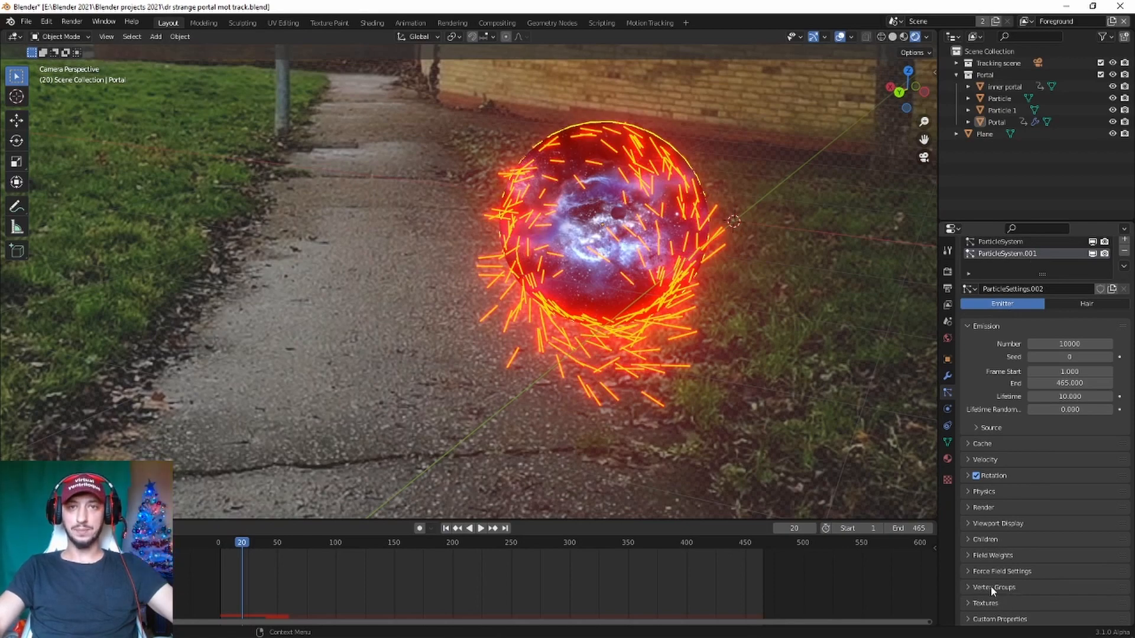
left_click(986, 558)
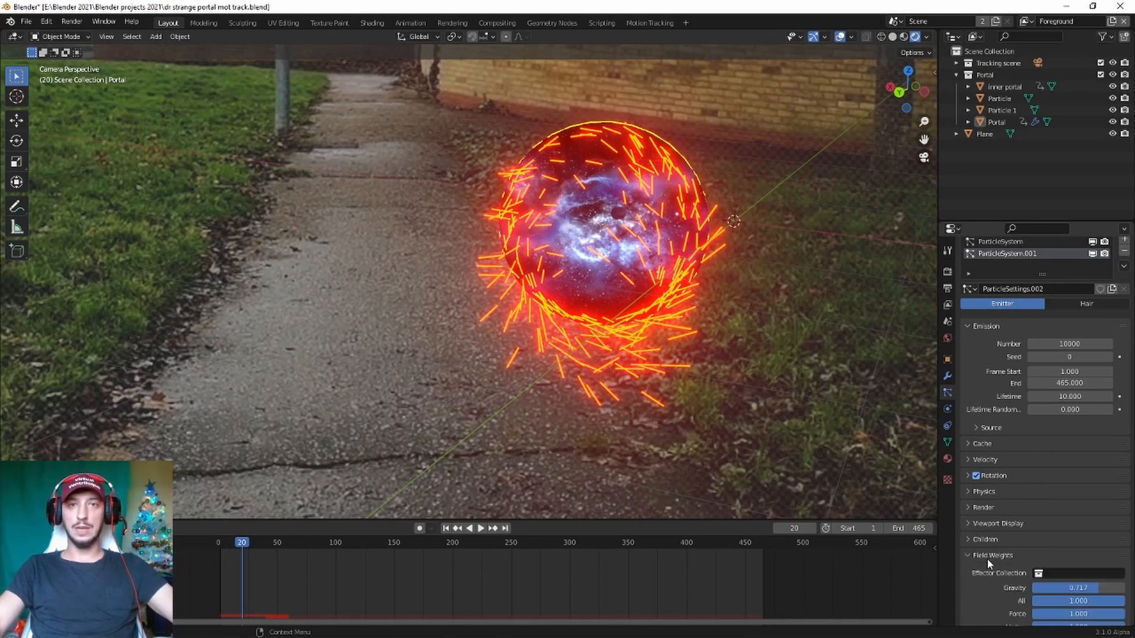
scroll(987, 559, "down", 3)
left_click_drag(1102, 524, 1035, 523)
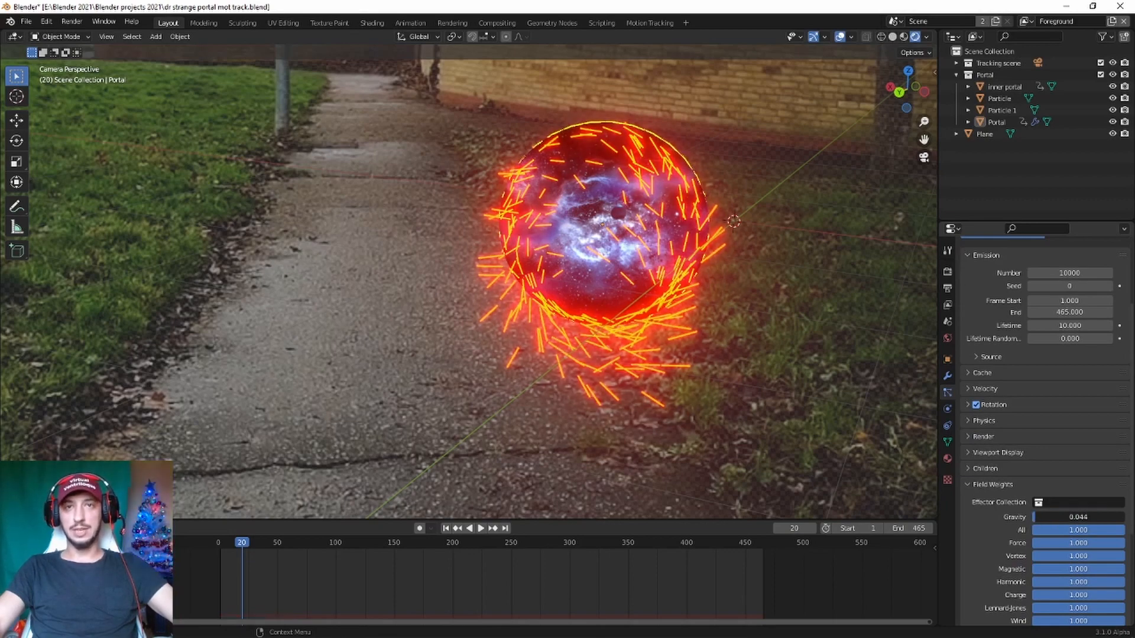
left_click_drag(1035, 517, 1042, 517)
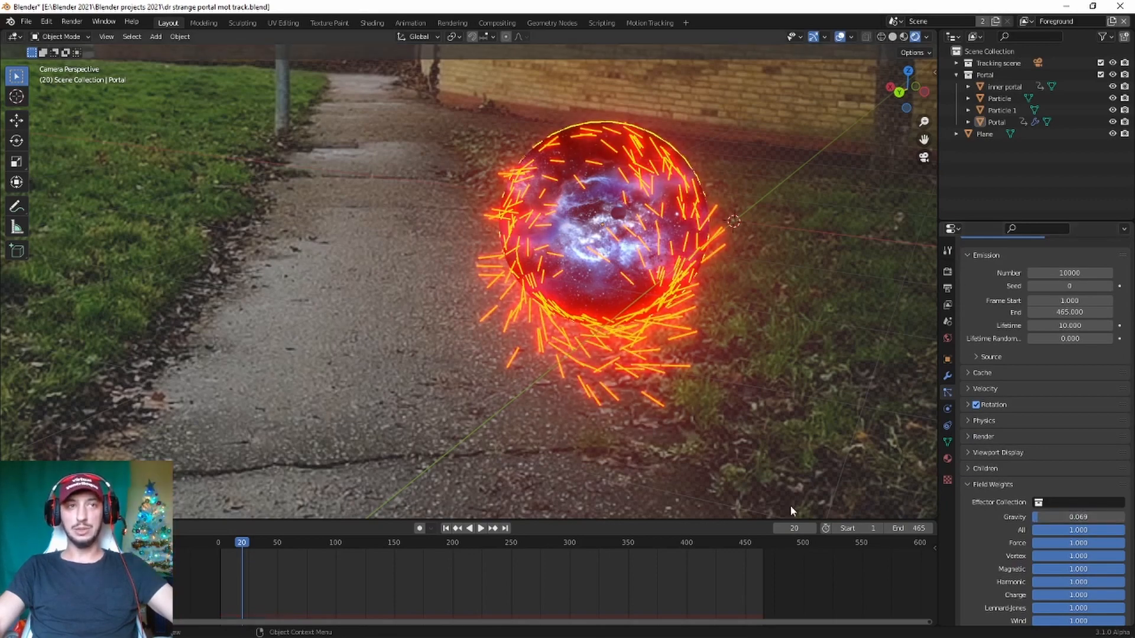
left_click(446, 527)
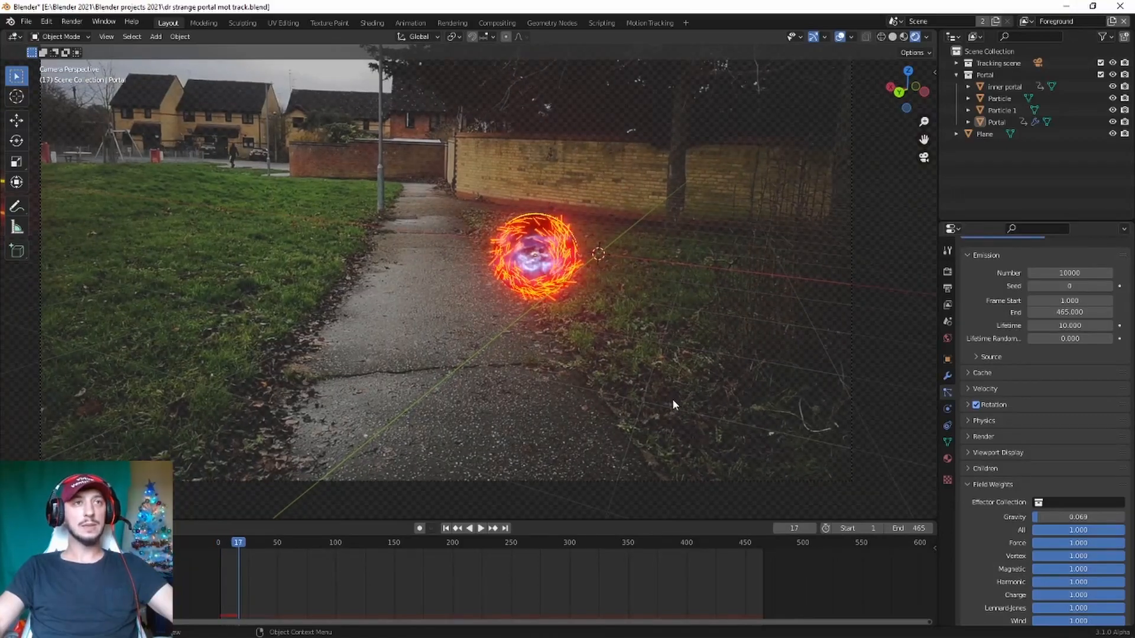
left_click(446, 529)
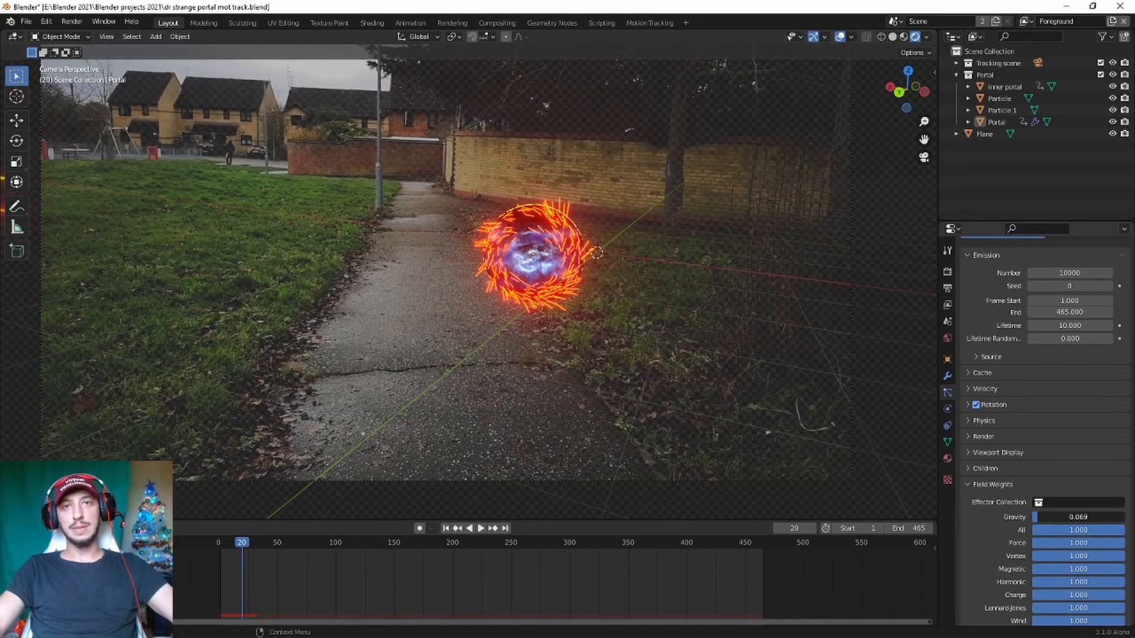
Set the Gravity field weight of ParticleSystem.001 to 0.195 and replay the portal's opening from the start to check the sparks
left_click_drag(1058, 517, 953, 503)
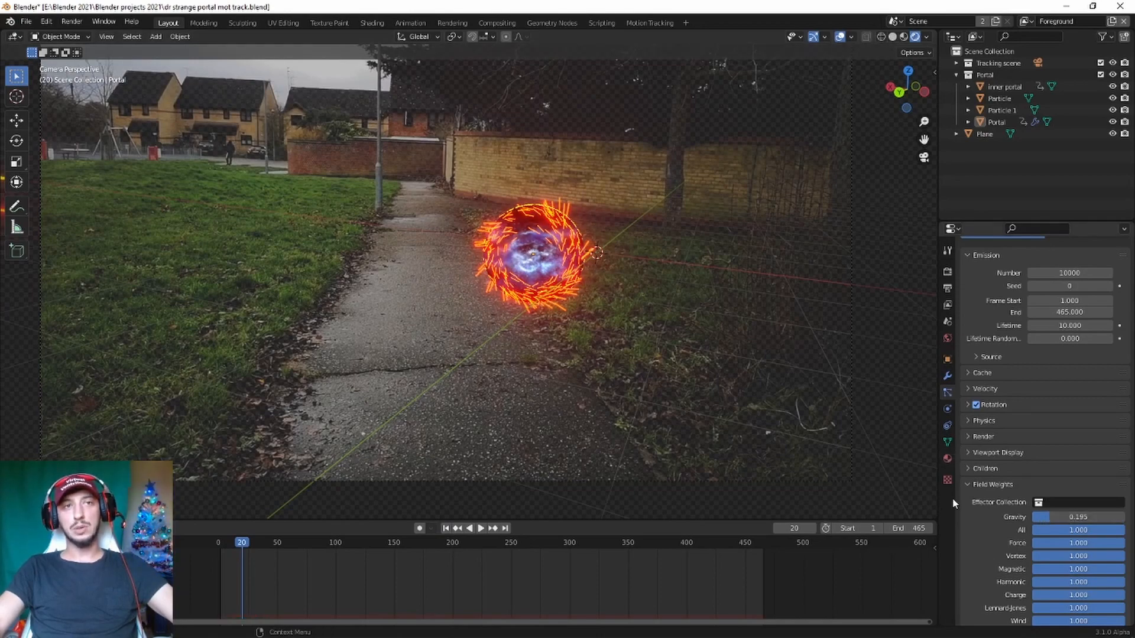
left_click(446, 529)
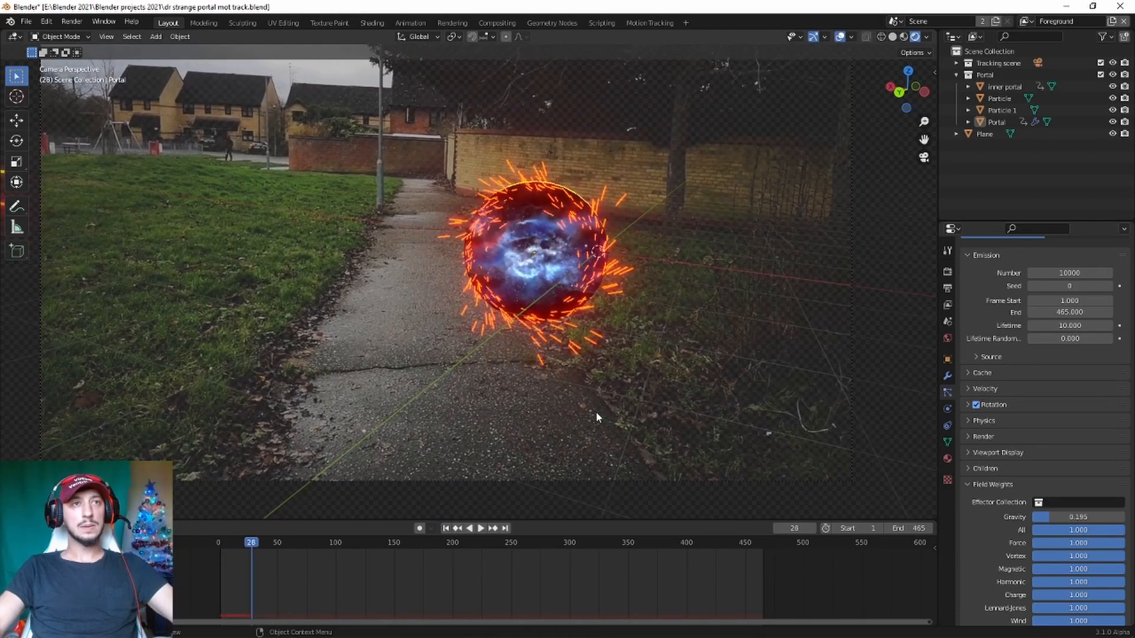
left_click(479, 528)
left_click(446, 528)
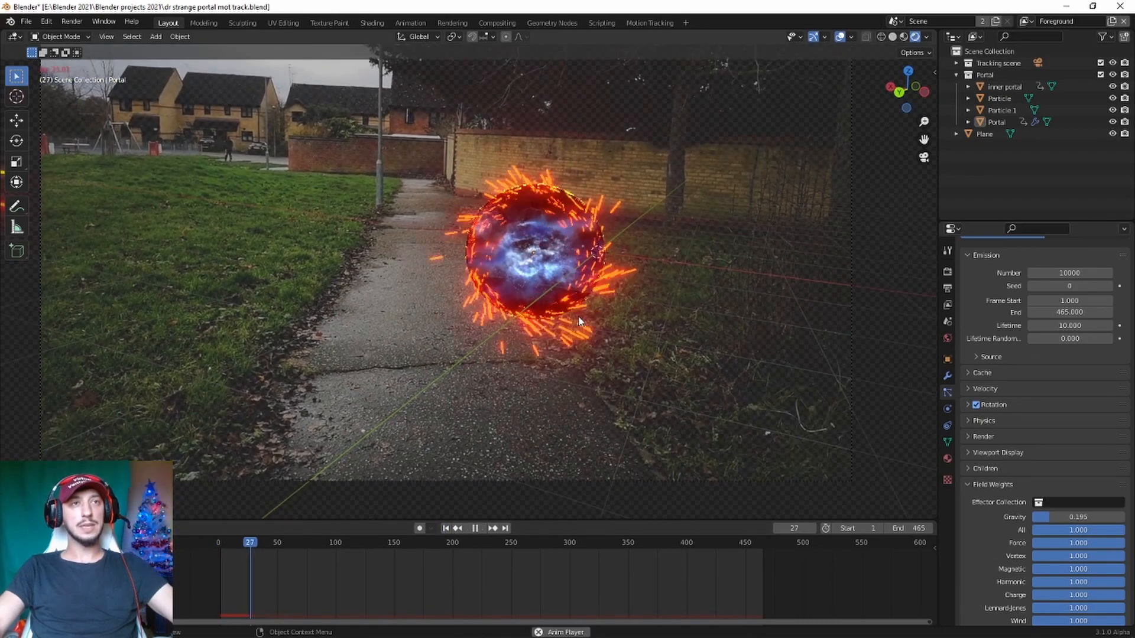
key("space")
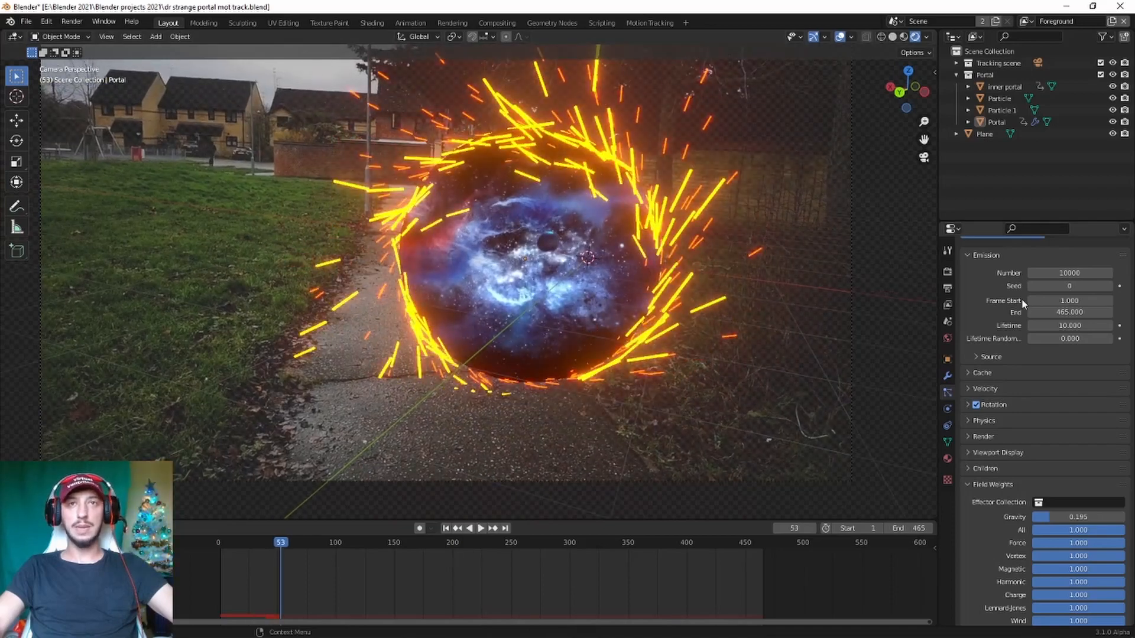
Set the emission Frame Start of the Portal's first particle system, ParticleSystem, to 20 and replay the opening from the start
scroll(1040, 319, "up", 5)
left_click(1033, 274)
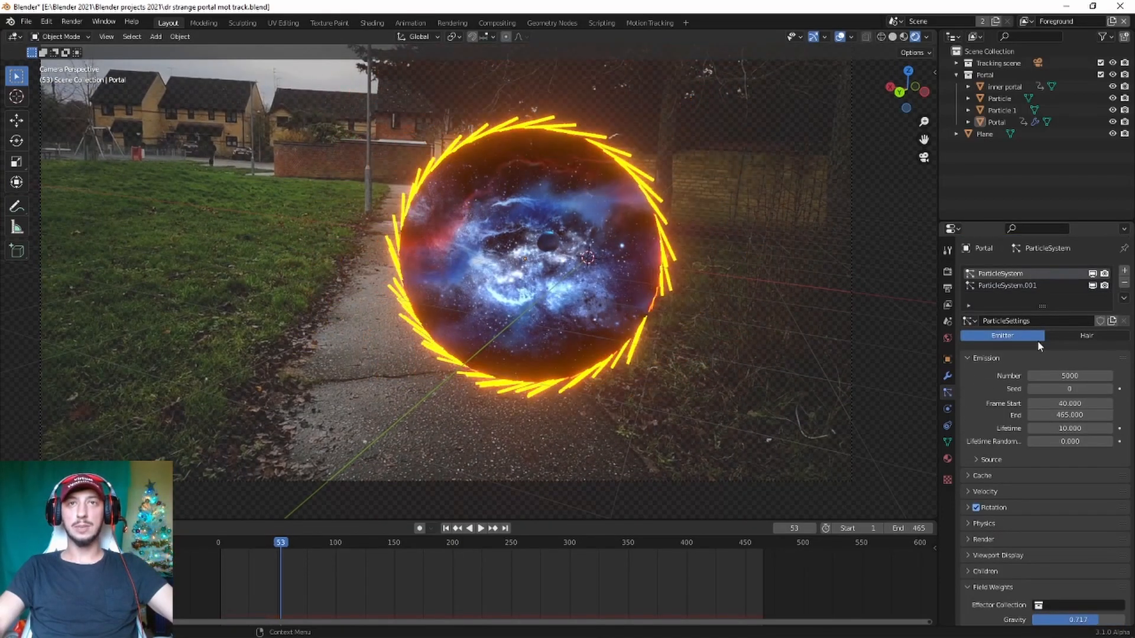
left_click(1074, 405)
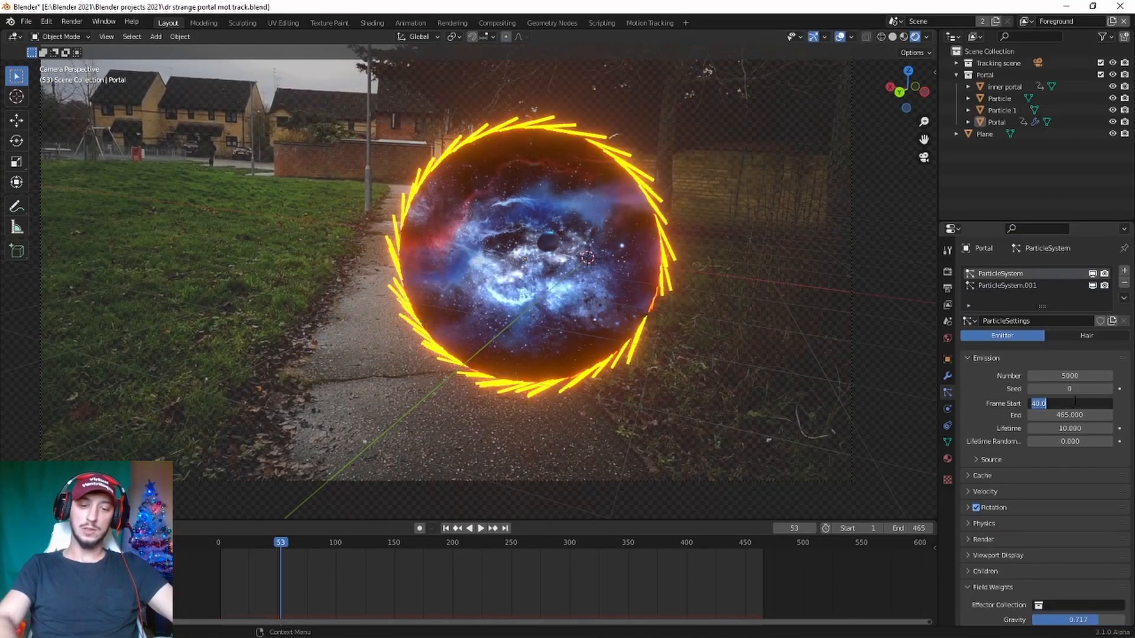
type("20")
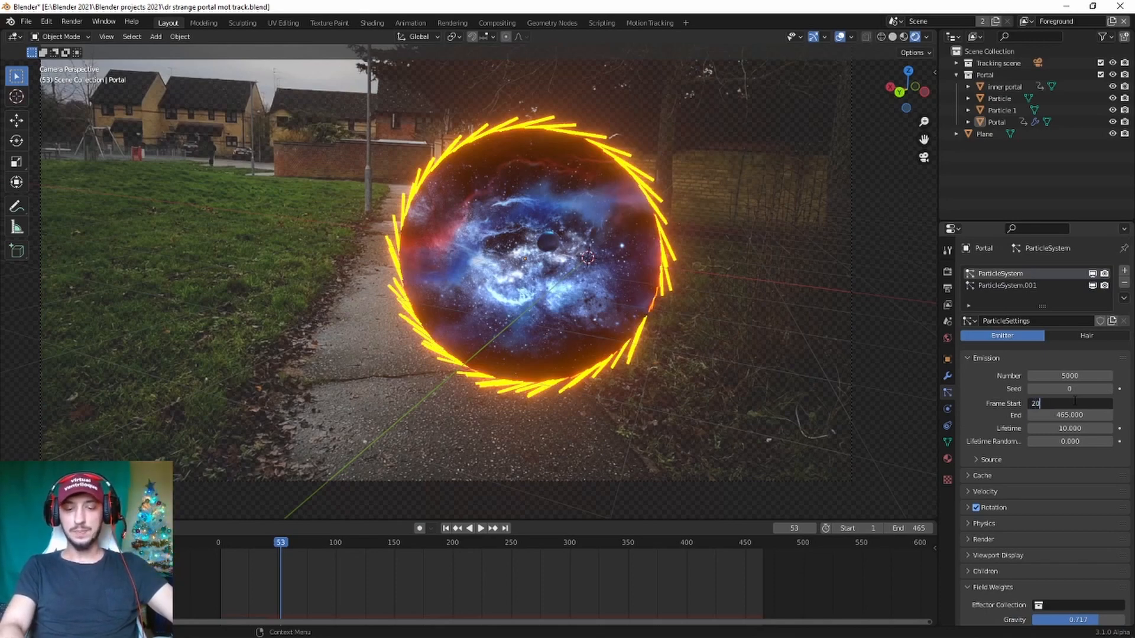
key("Return")
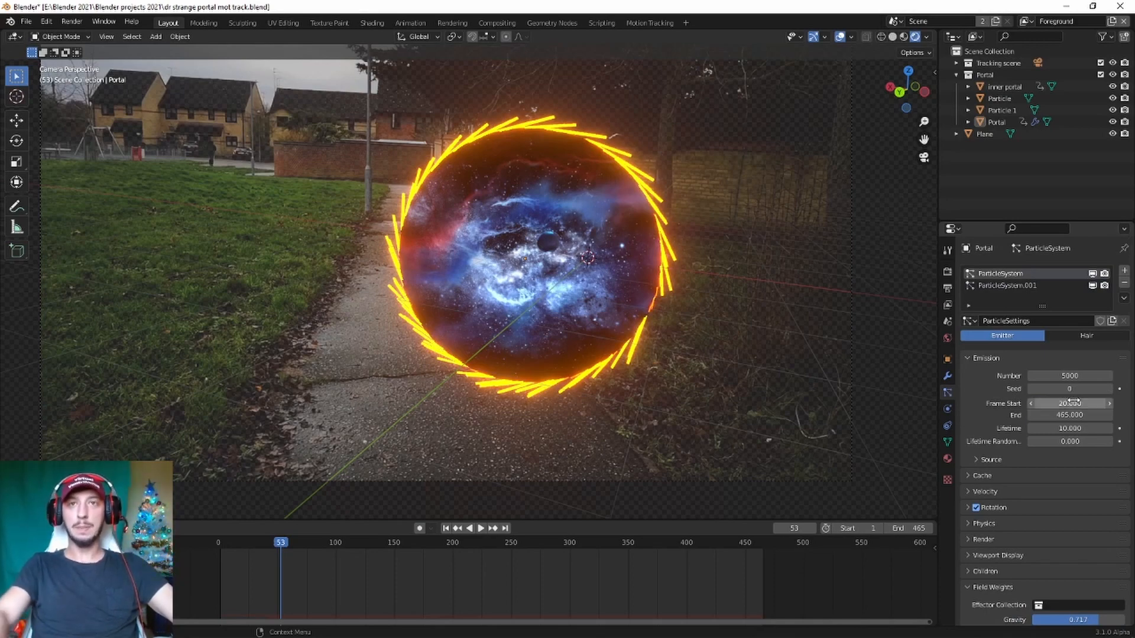
left_click(446, 528)
key("space")
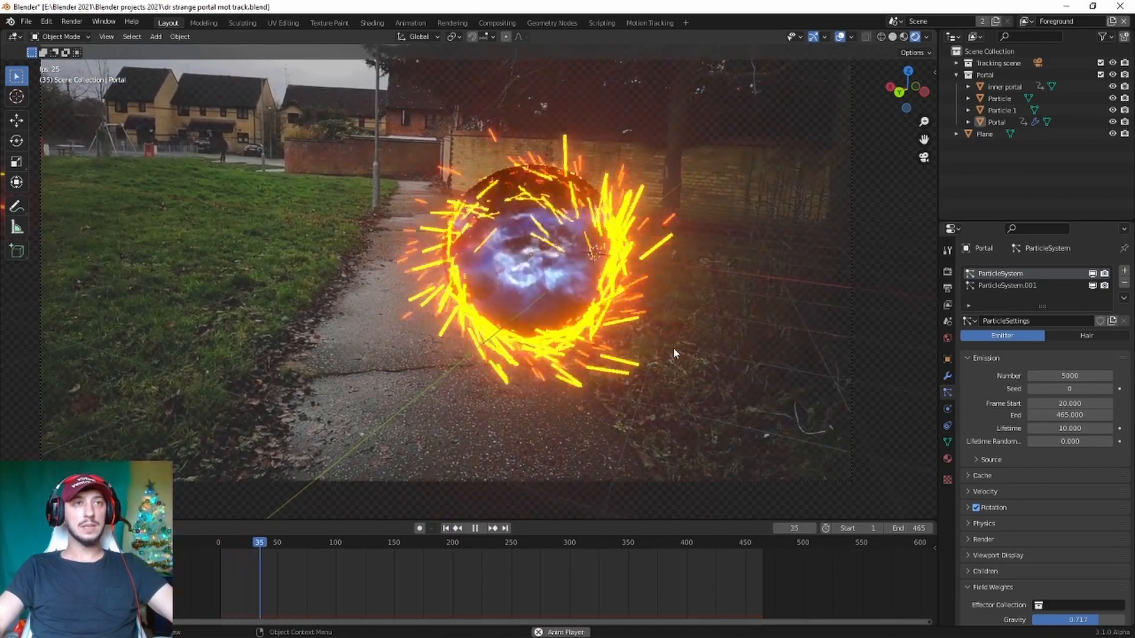